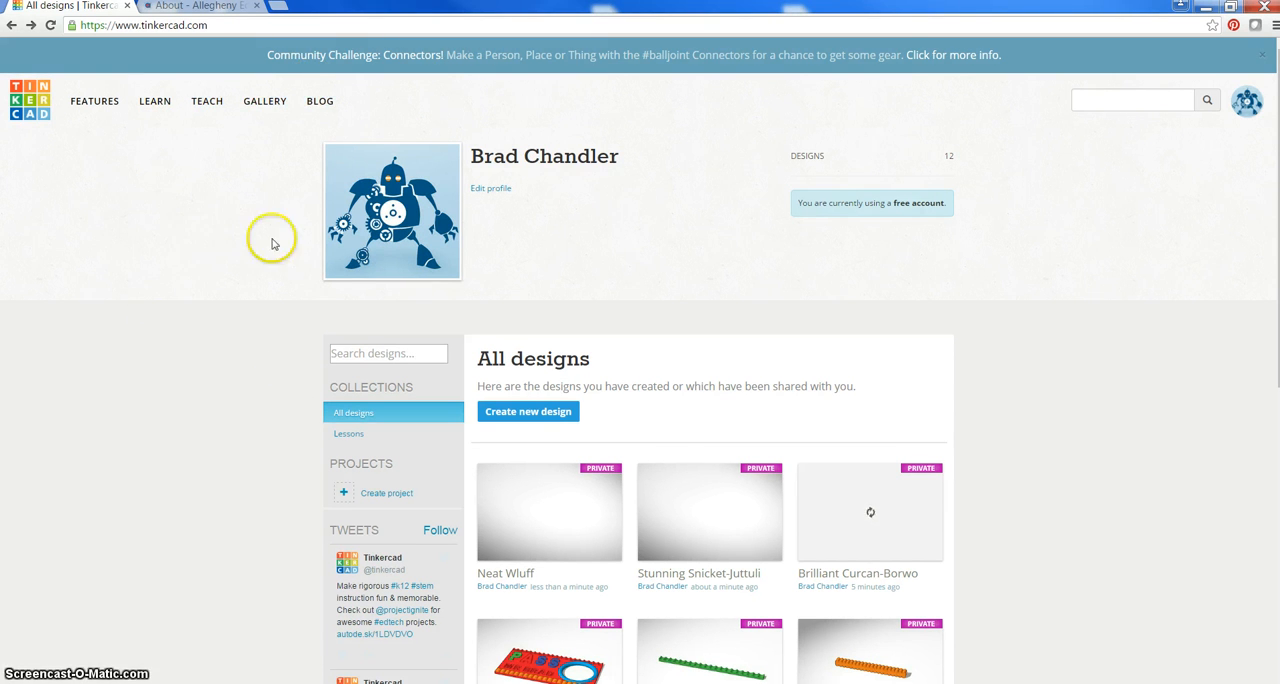
# Create a new design from the All designs page
pyautogui.moveTo(686, 523)
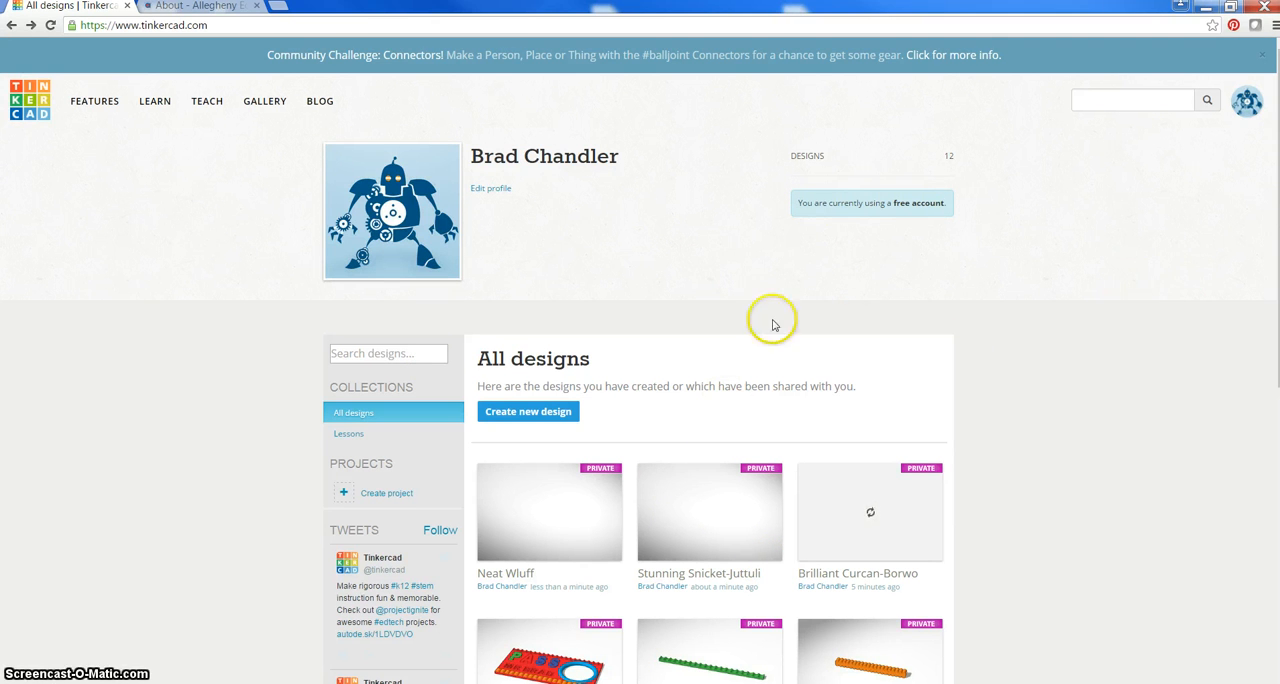
pyautogui.moveTo(925, 534)
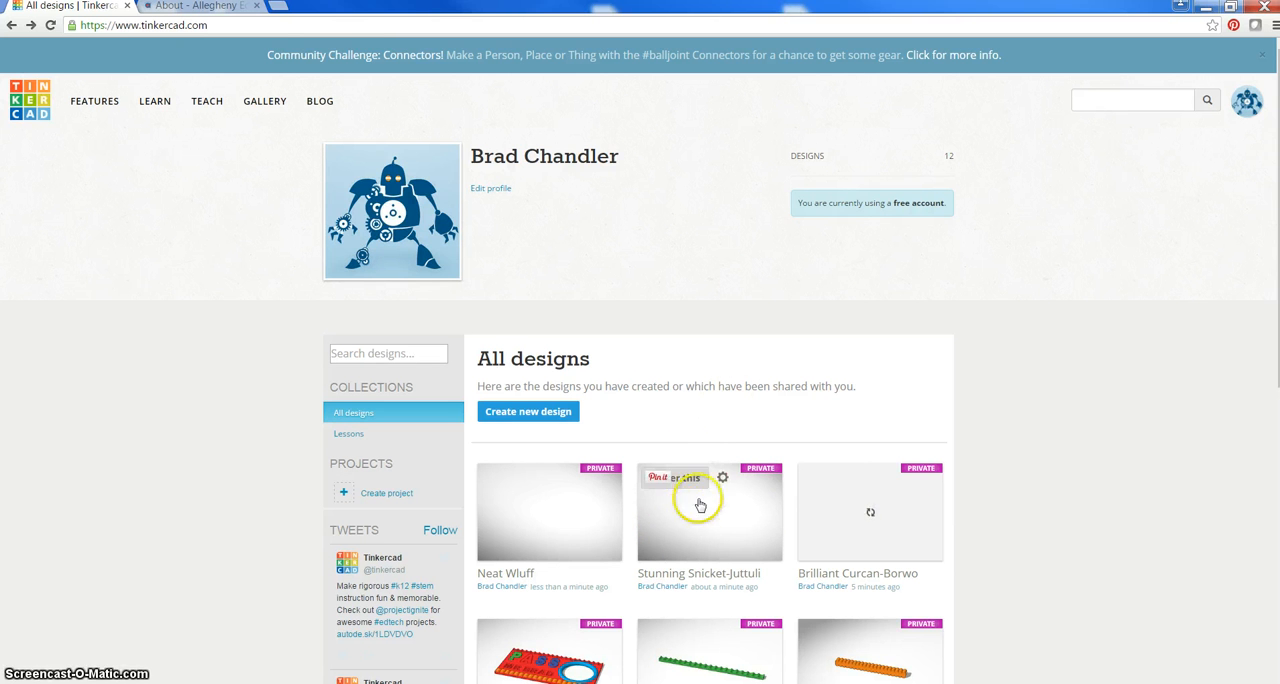
pyautogui.moveTo(595, 645)
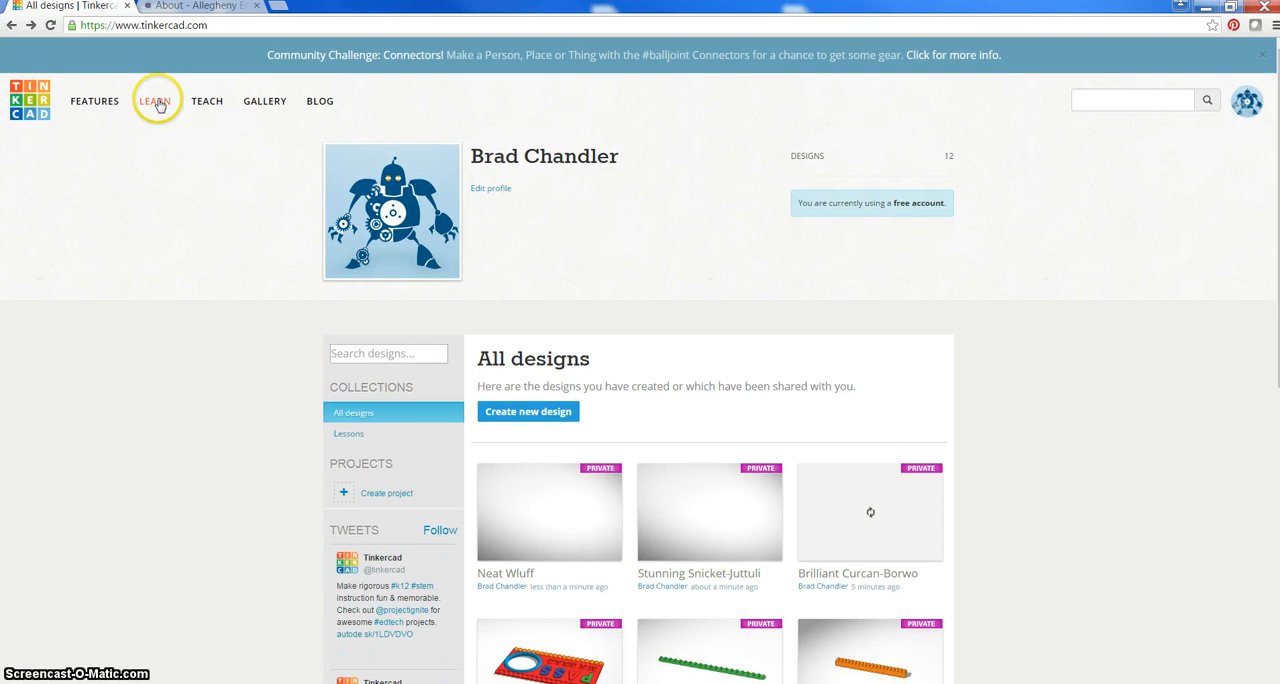
pyautogui.click(528, 411)
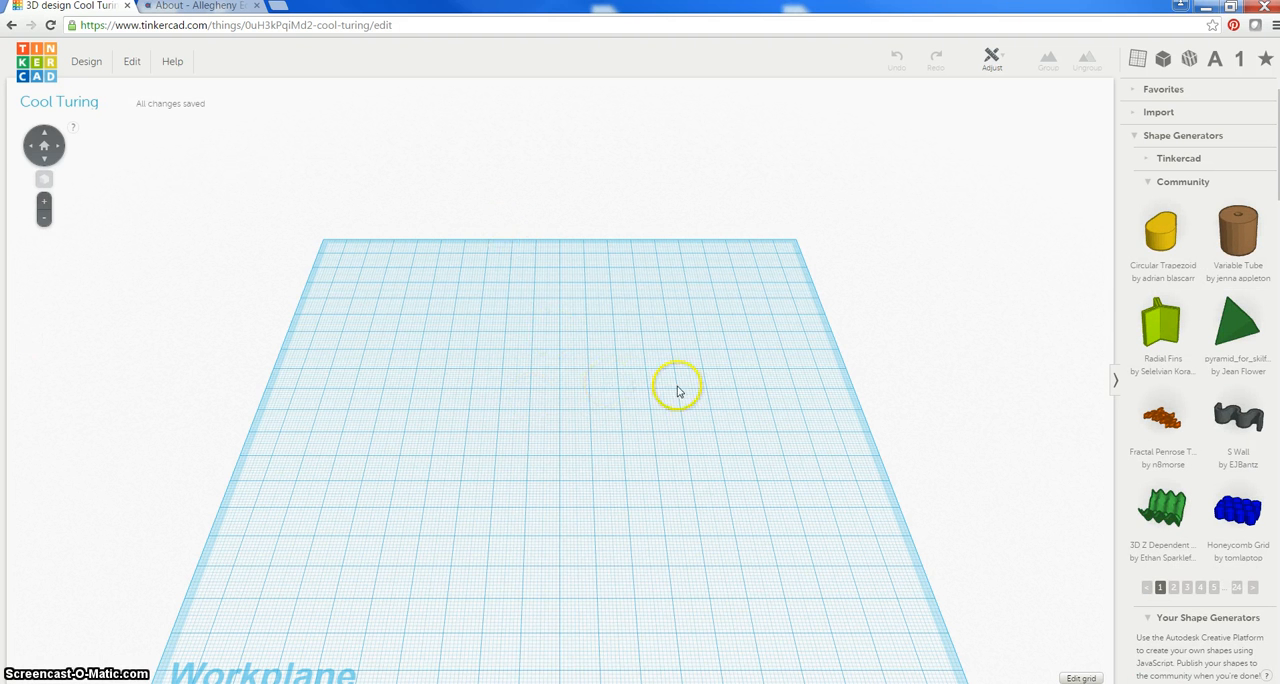
# Set the workplane grid to inches with a width of 2.5 and a height of 5, and update the grid
pyautogui.click(1080, 677)
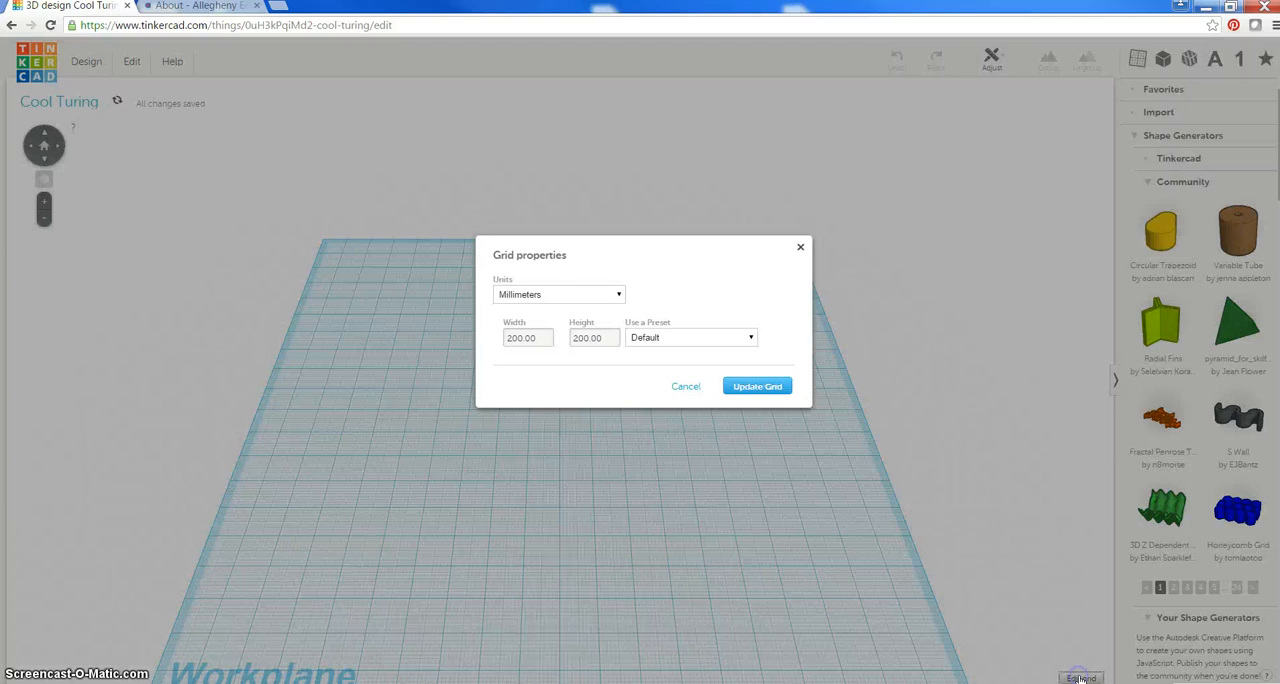
pyautogui.click(618, 294)
pyautogui.click(512, 309)
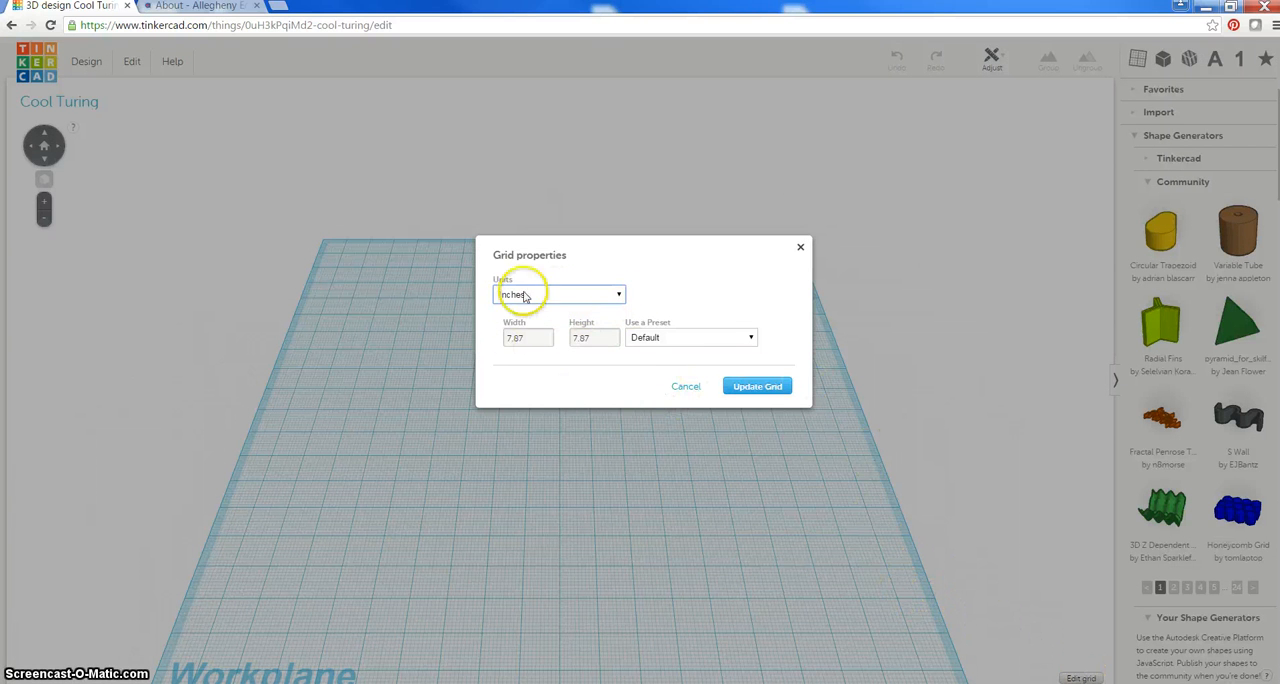
pyautogui.click(528, 344)
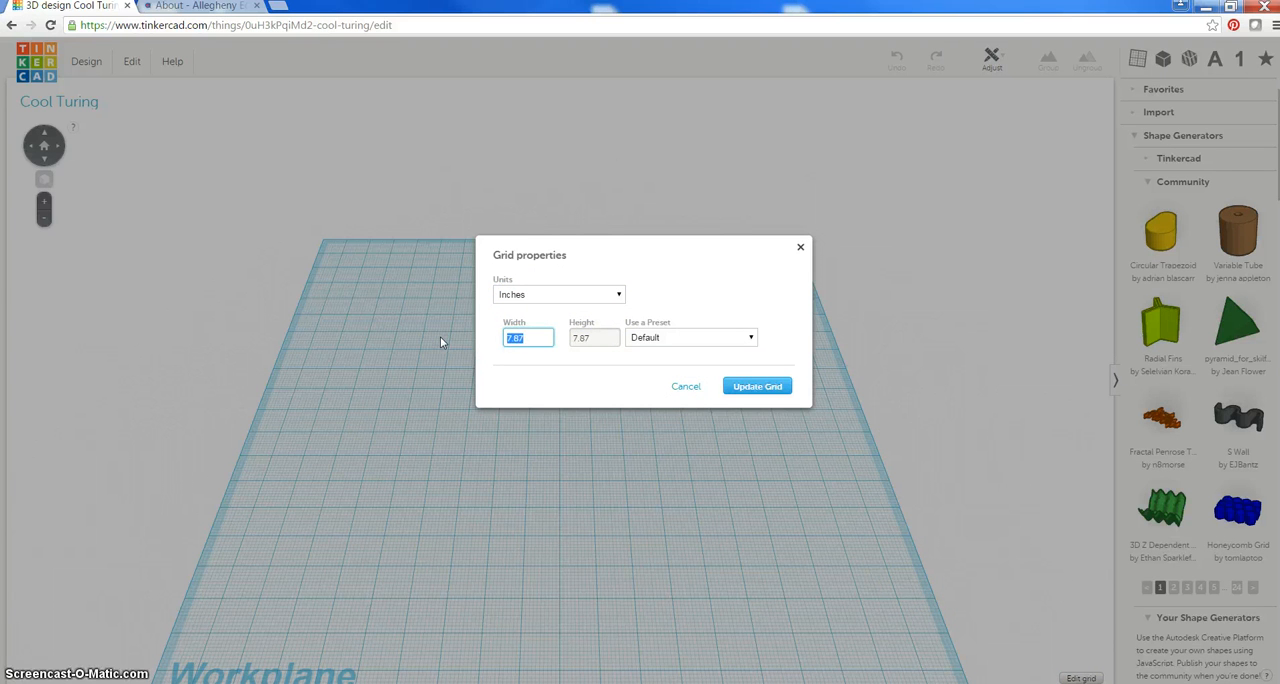
pyautogui.write('2.5')
pyautogui.click(549, 348)
pyautogui.press('Tab')
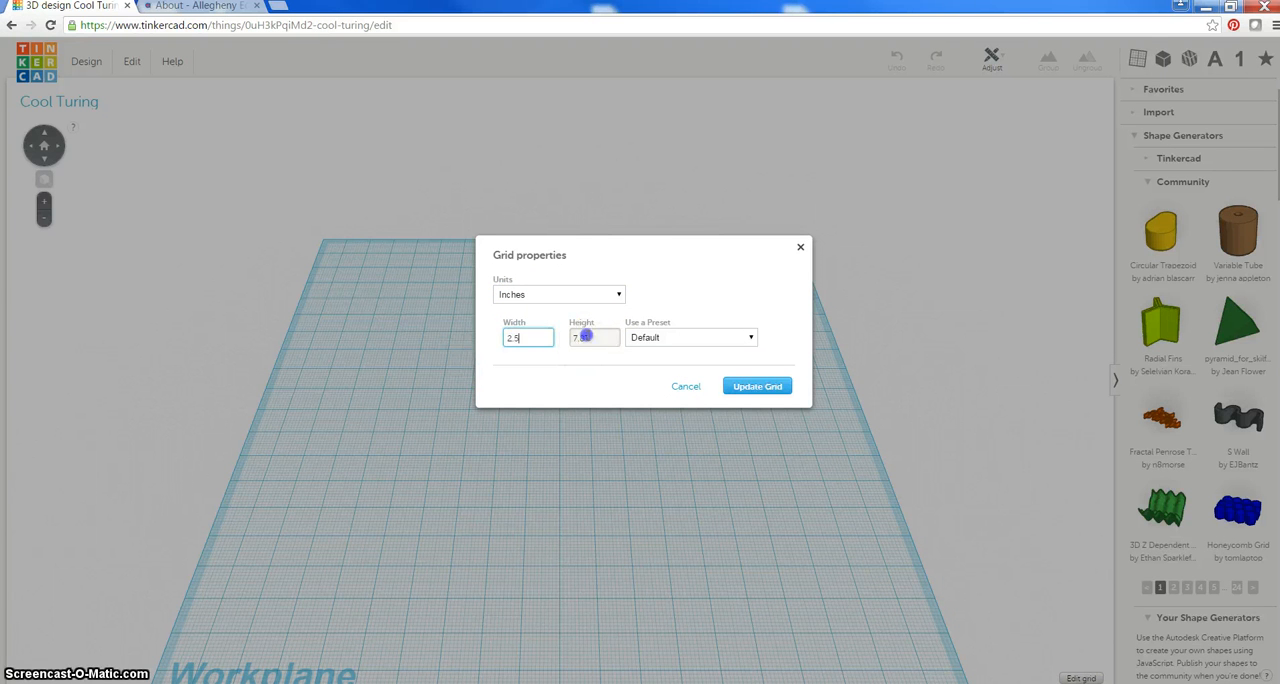
pyautogui.click(760, 387)
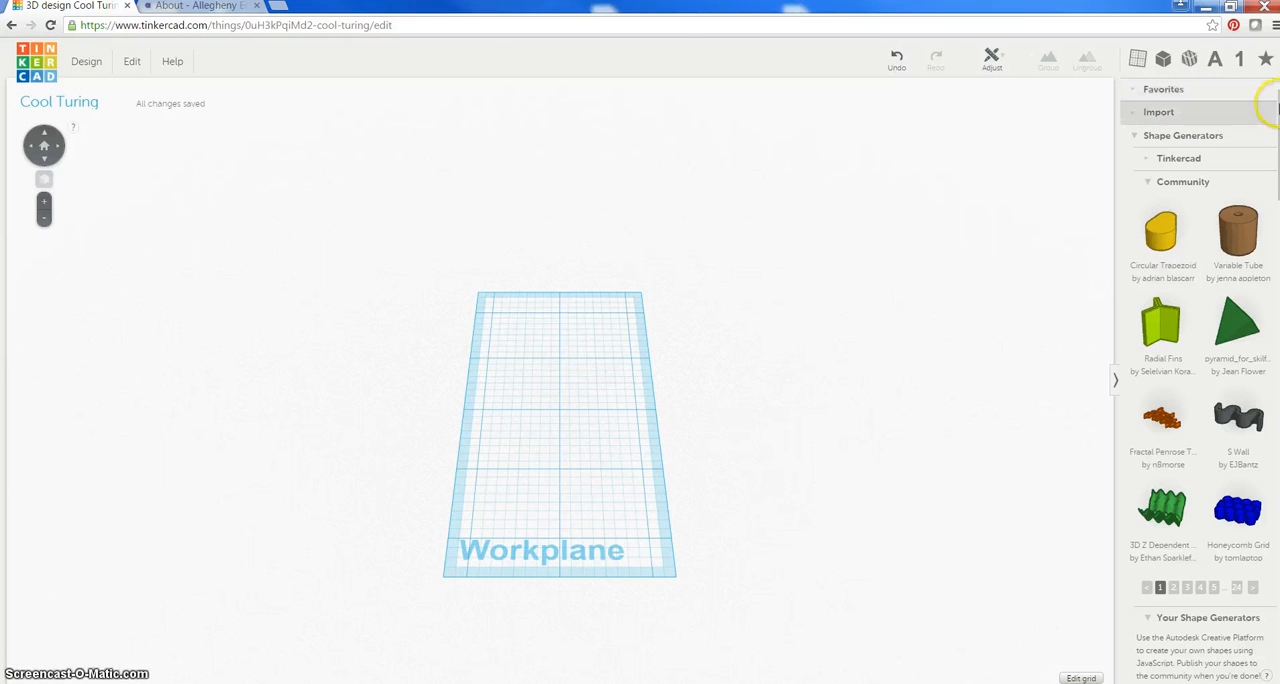
# Place a red box at the near-left corner of the workplane and stretch it along the workplane's full length
pyautogui.scroll(-8, 1259, 150)
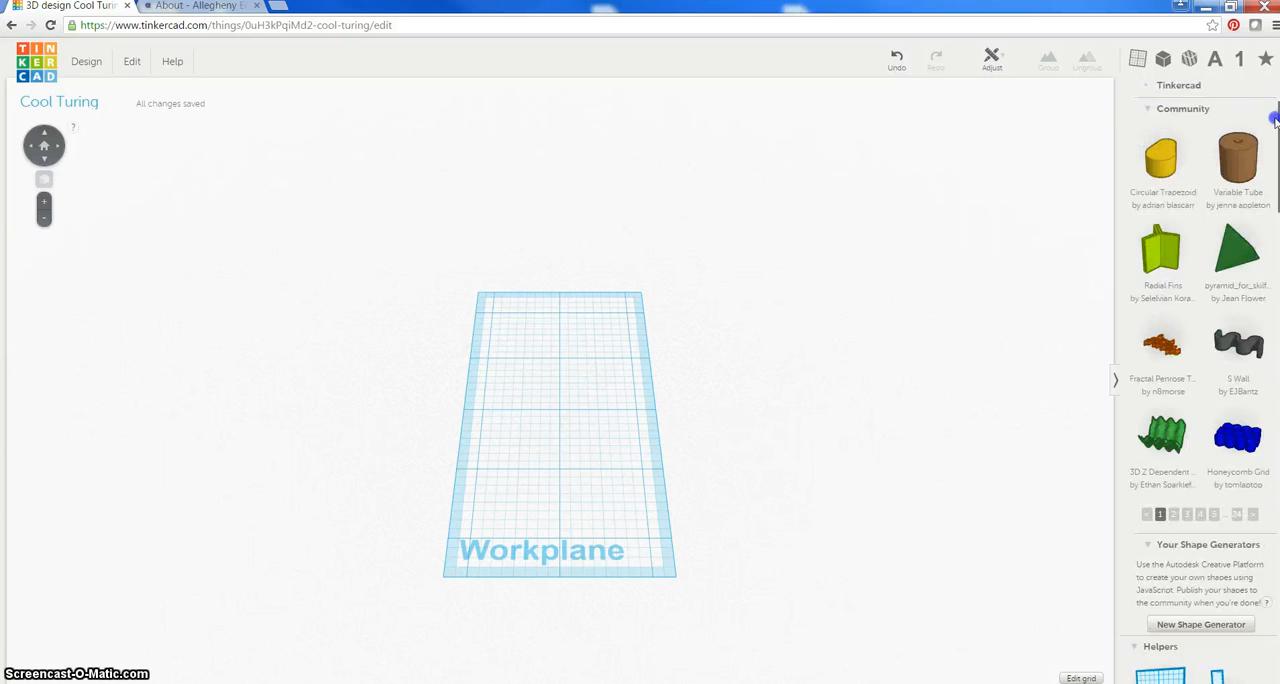
pyautogui.scroll(-15, 1259, 230)
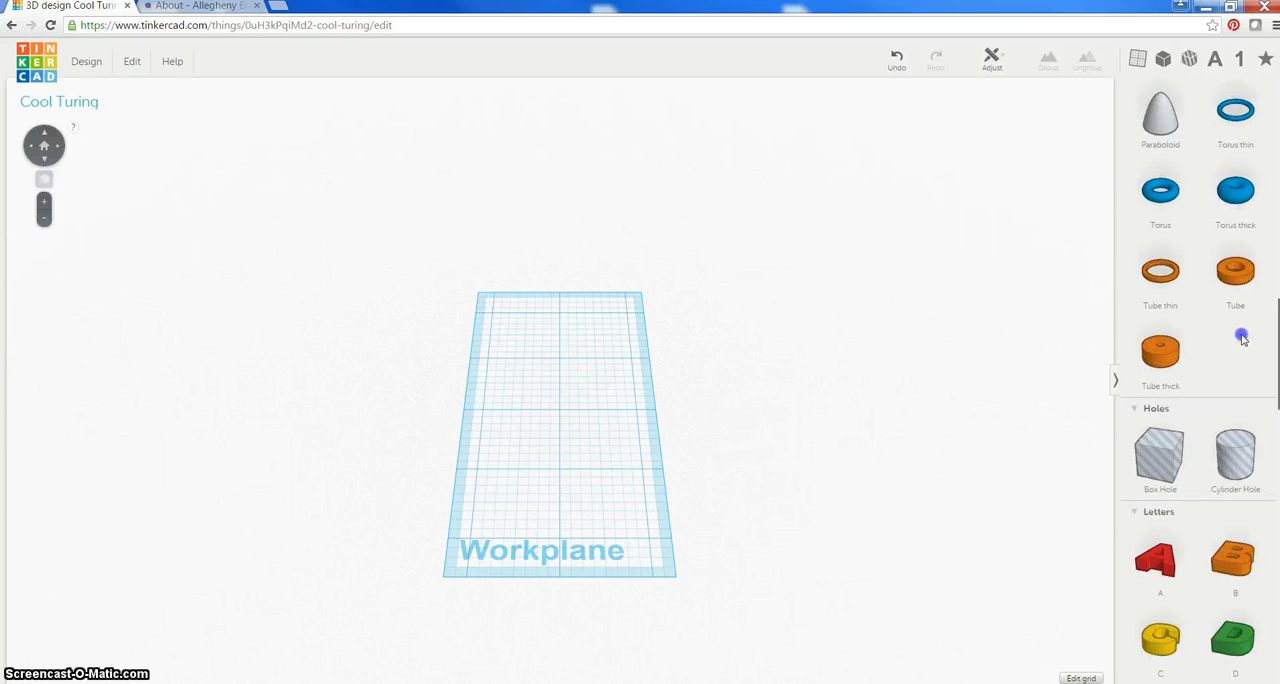
pyautogui.scroll(20, 1207, 604)
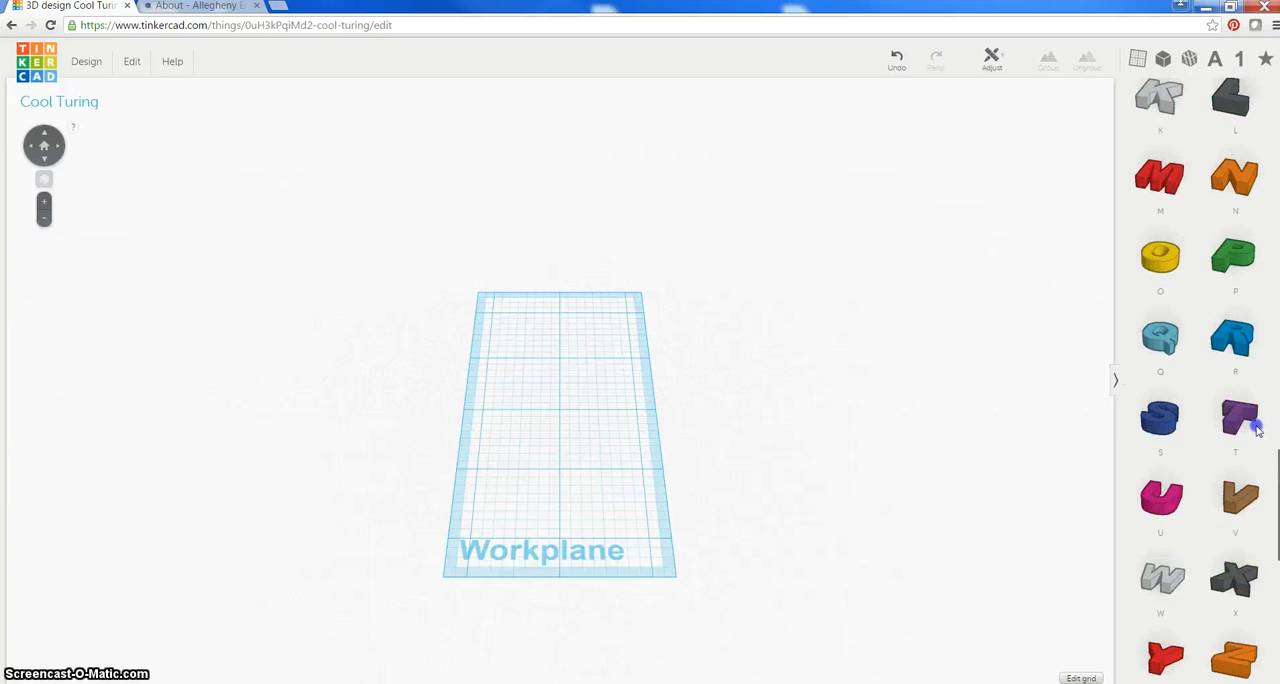
pyautogui.moveTo(1270, 100); pyautogui.dragTo(1258, 246)
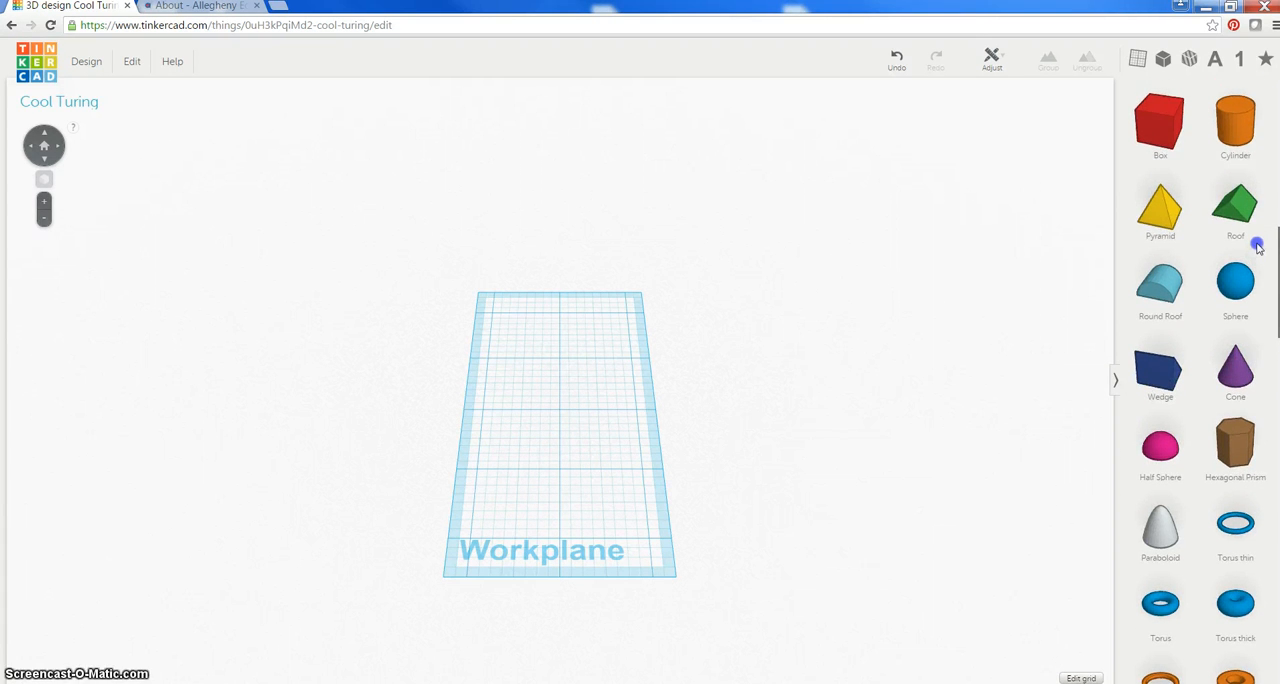
pyautogui.click(1159, 133)
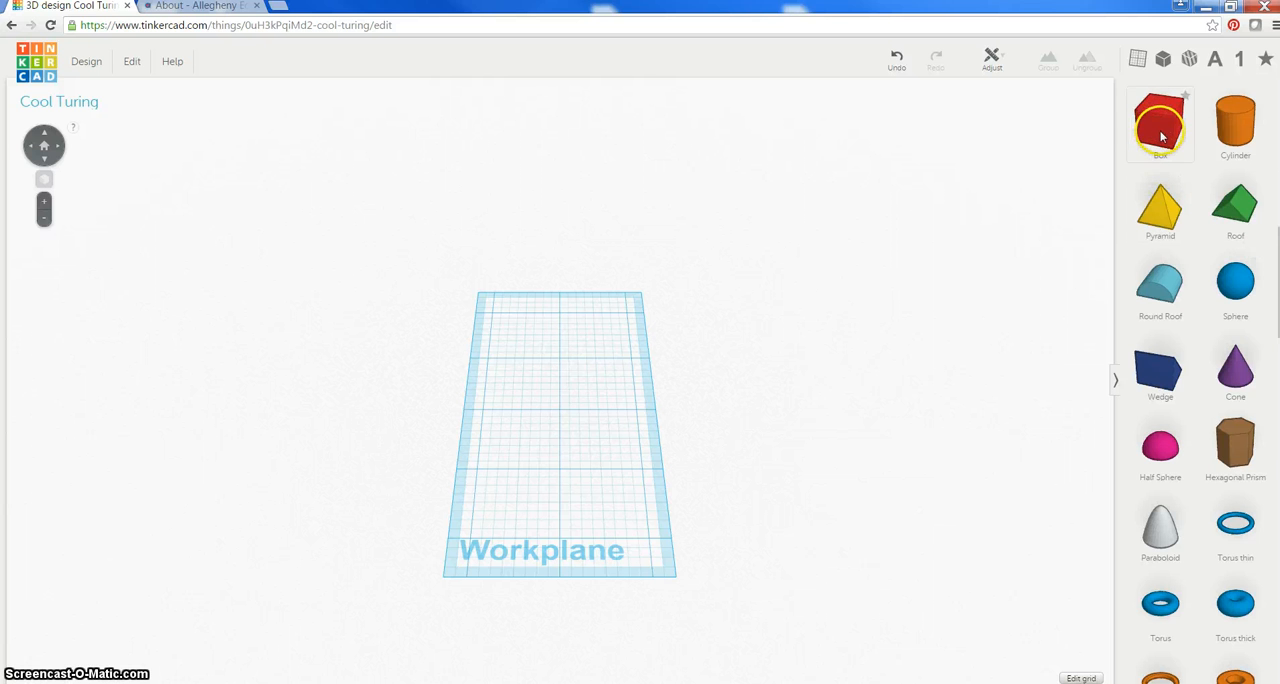
pyautogui.click(1168, 128)
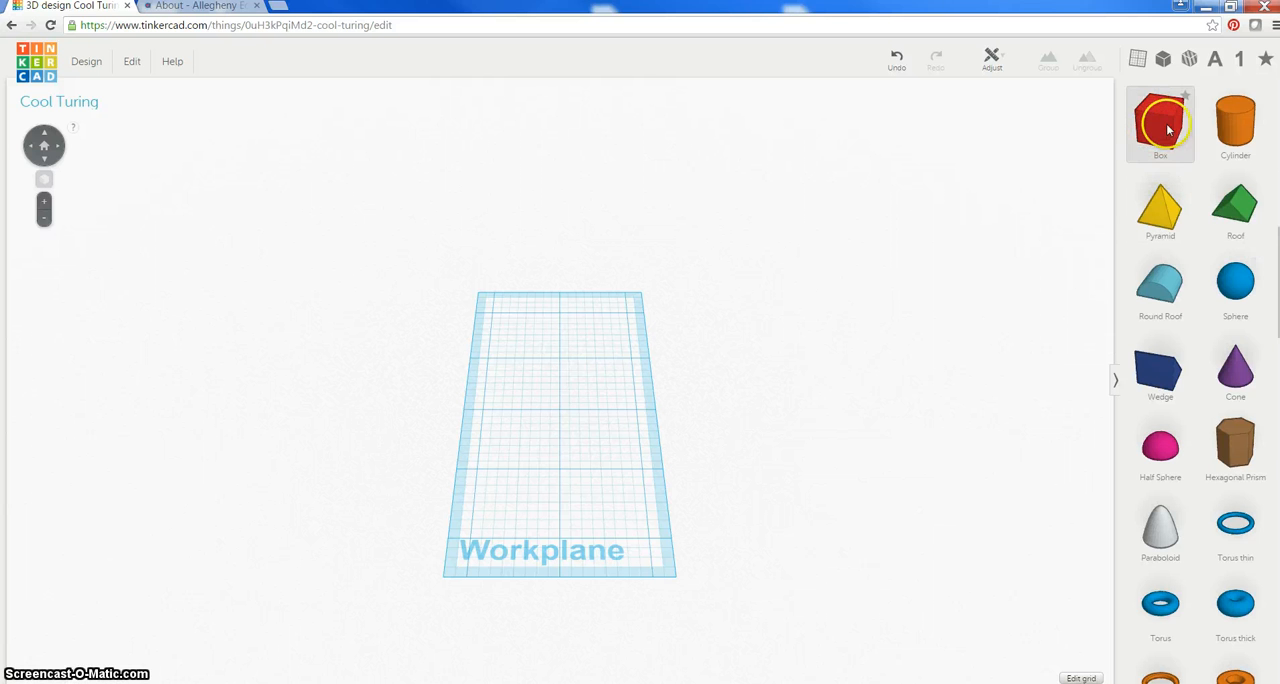
pyautogui.moveTo(1168, 128); pyautogui.dragTo(444, 586)
pyautogui.click(548, 409)
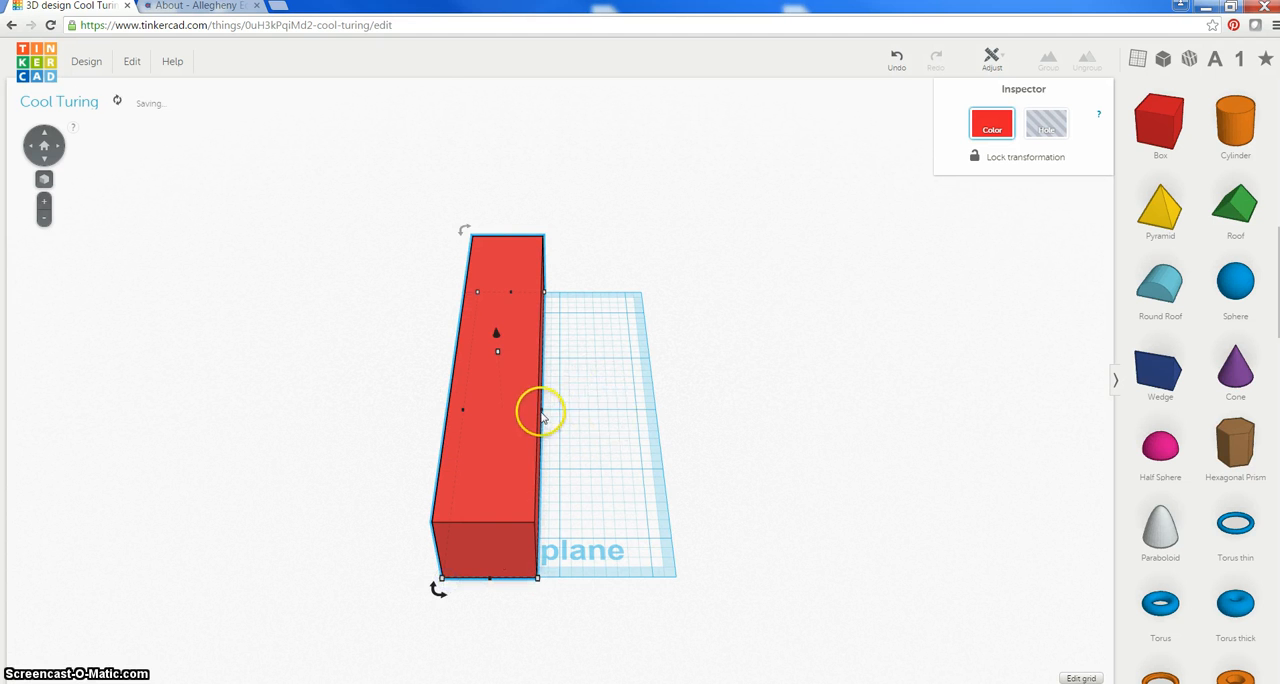
# Widen the red box across the workplane and trim its width to match the workplane's edge
pyautogui.moveTo(541, 411); pyautogui.dragTo(663, 418)
pyautogui.moveTo(791, 454); pyautogui.dragTo(700, 480, button='right')
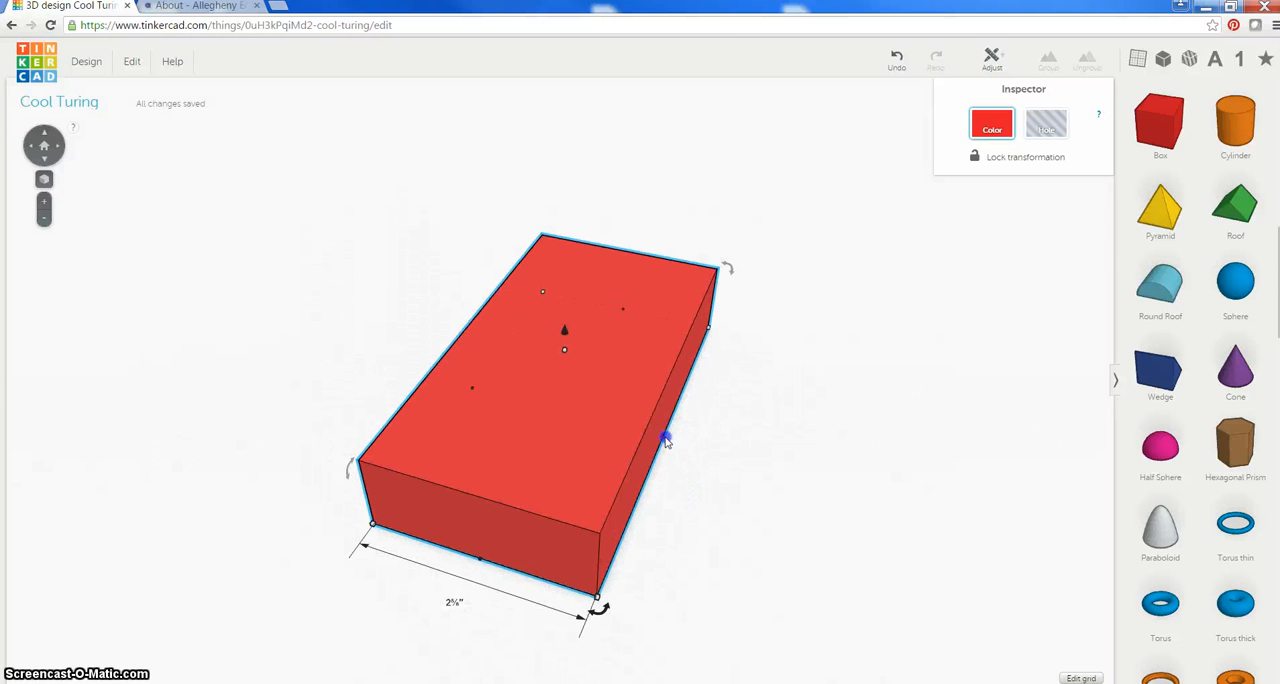
pyautogui.moveTo(637, 437); pyautogui.dragTo(652, 443)
pyautogui.click(738, 507)
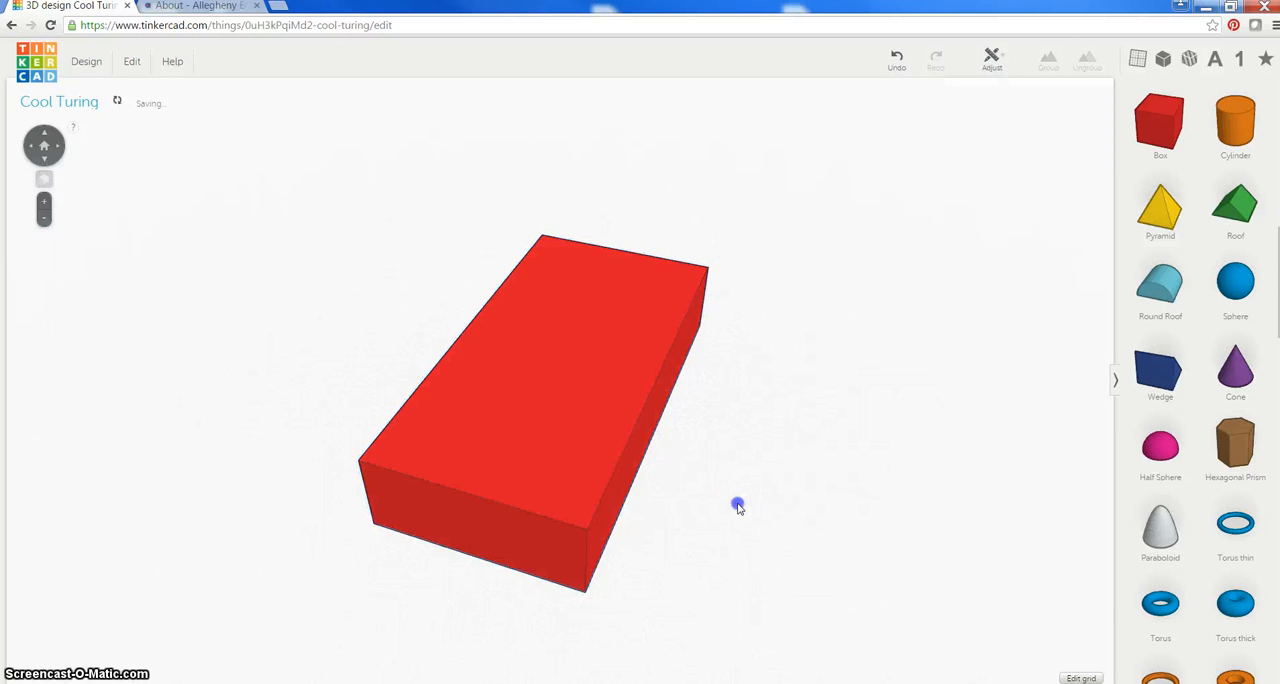
# Lower the height of the red box so it becomes a thin slab
pyautogui.click(579, 398)
pyautogui.moveTo(563, 346)
pyautogui.mouseDown()
pyautogui.moveTo(560, 331)
pyautogui.moveTo(563, 417)
pyautogui.moveTo(557, 321)
pyautogui.moveTo(561, 338)
pyautogui.mouseUp()
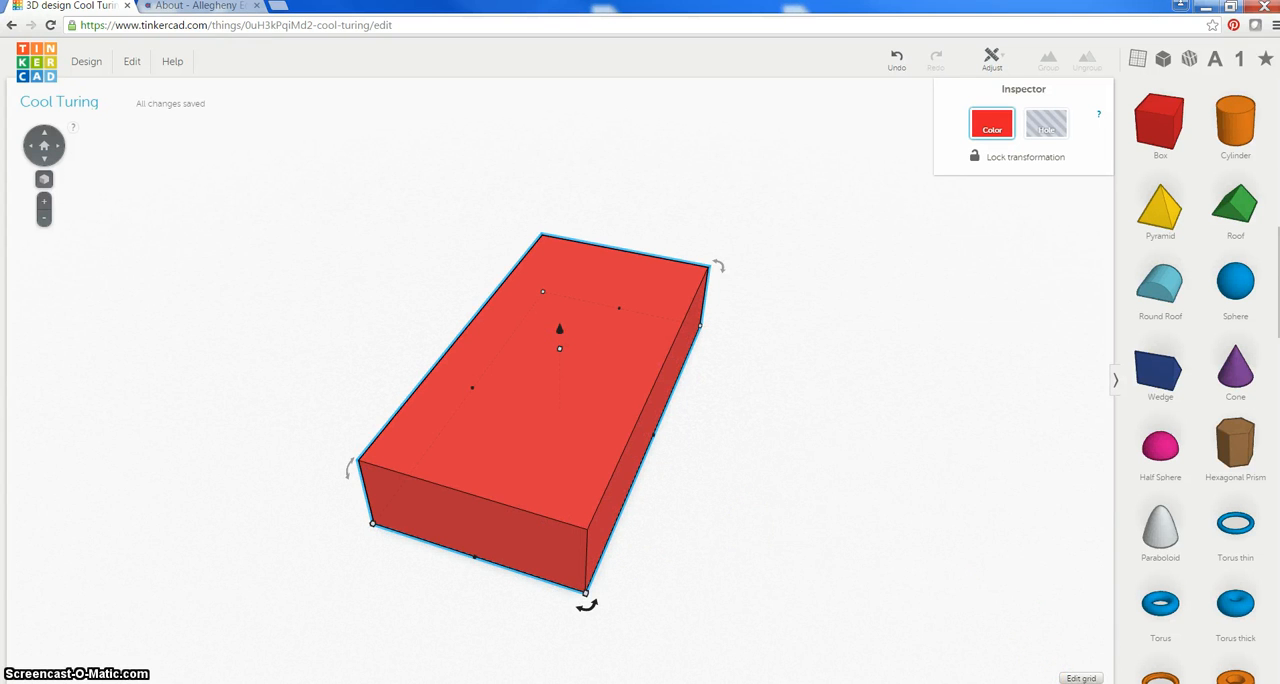
pyautogui.click(1081, 678)
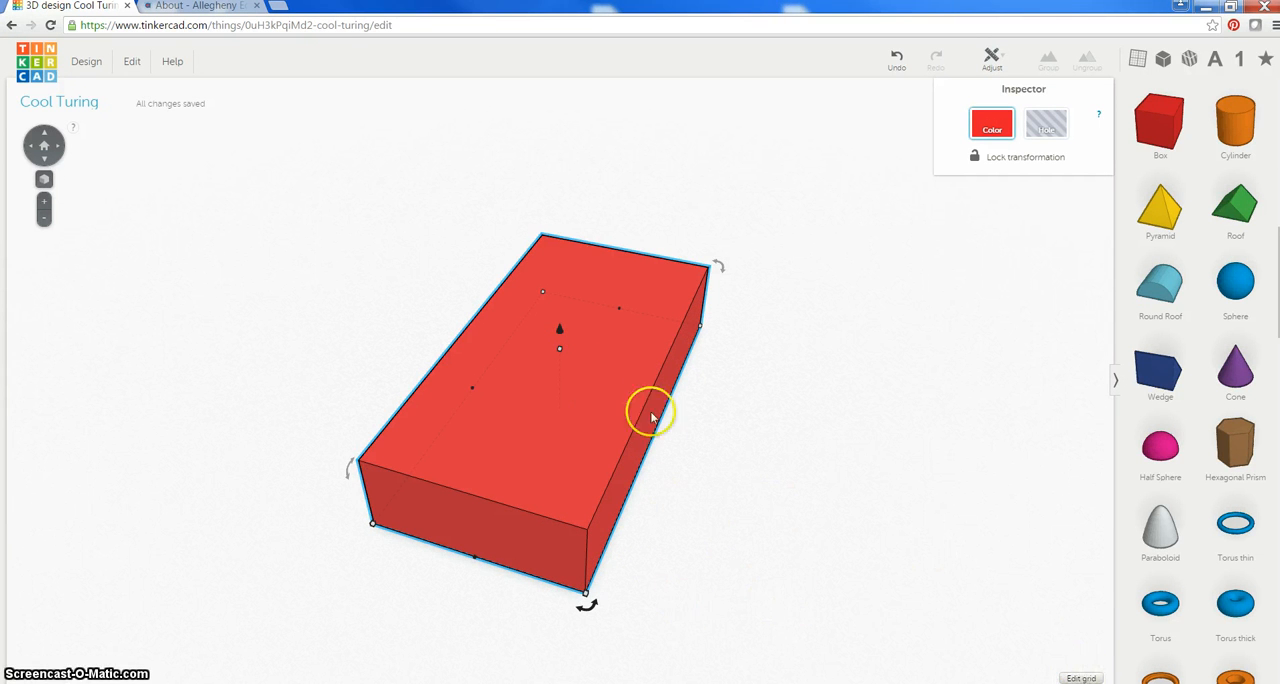
pyautogui.moveTo(561, 350); pyautogui.dragTo(556, 400)
pyautogui.click(812, 393)
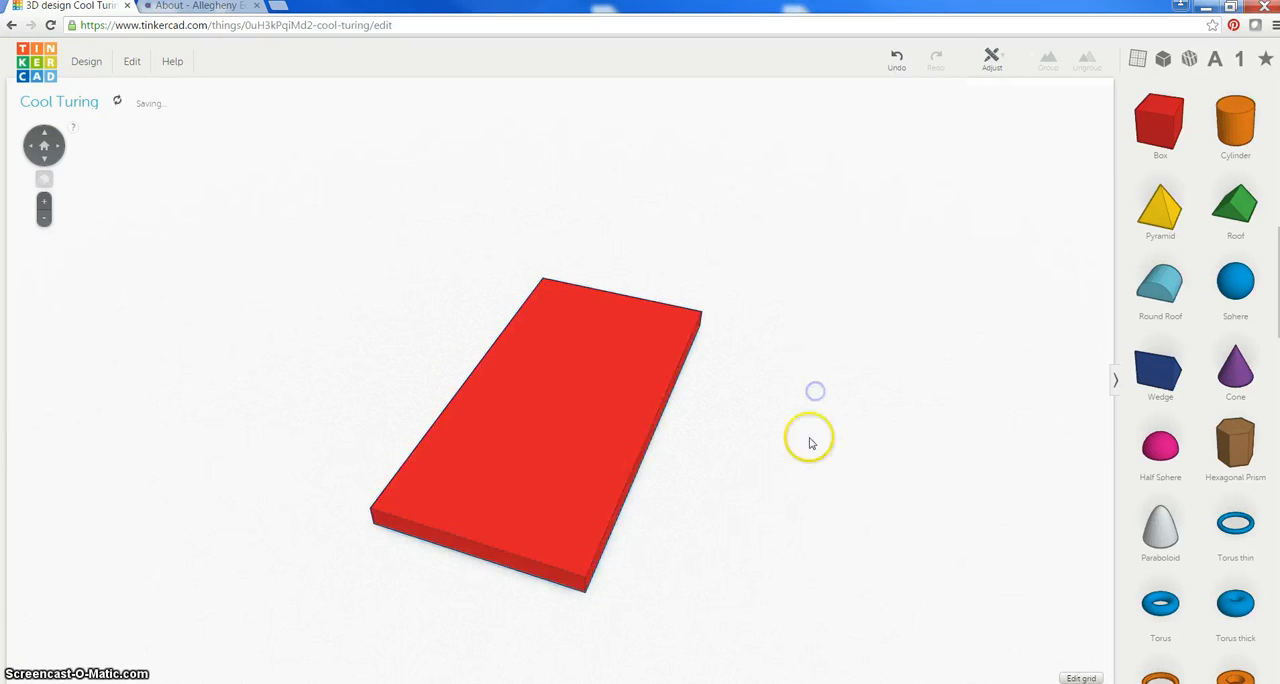
pyautogui.click(617, 406)
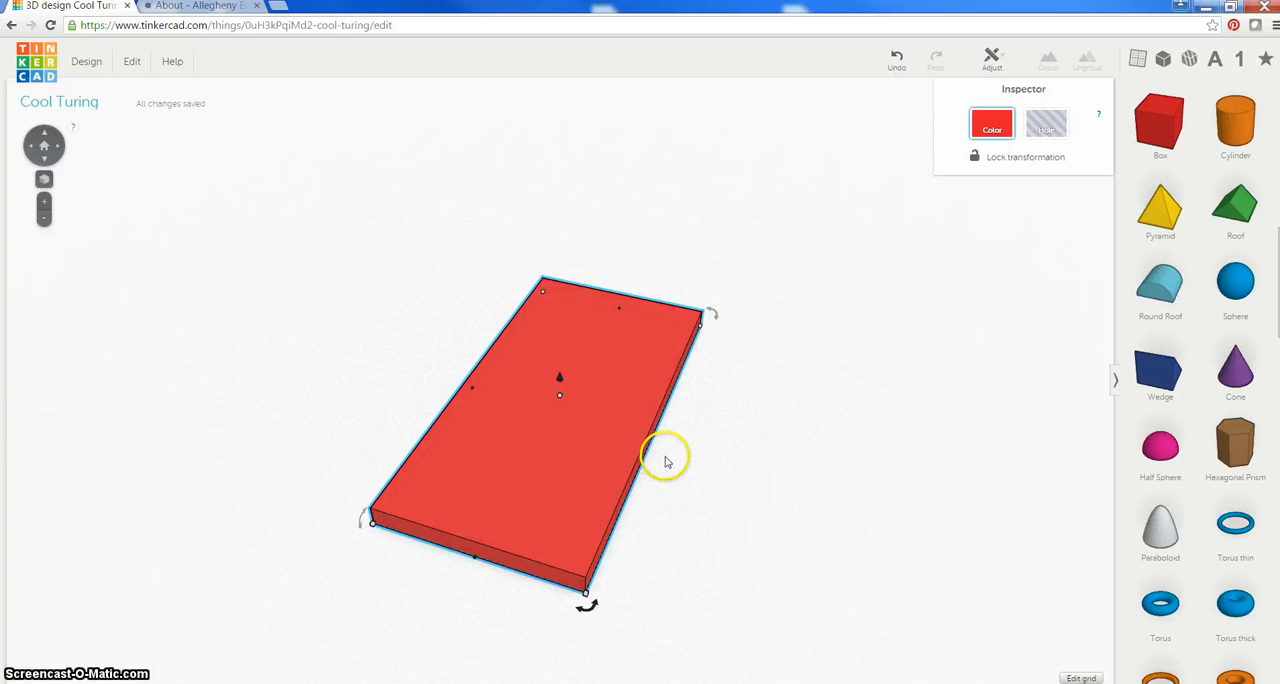
pyautogui.click(986, 327)
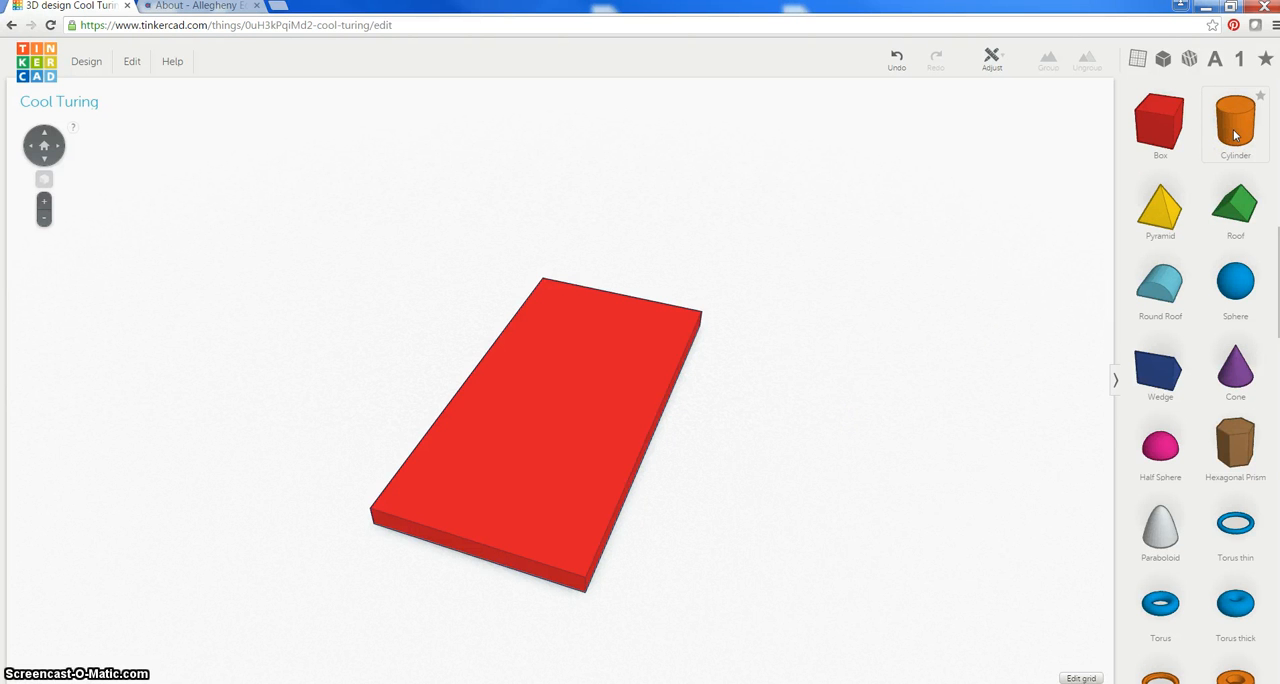
# Place an orange cylinder near the far end of the red slab and enlarge it to nearly the slab's width
pyautogui.moveTo(1235, 135); pyautogui.dragTo(597, 356)
pyautogui.moveTo(729, 274); pyautogui.dragTo(808, 560, button='right')
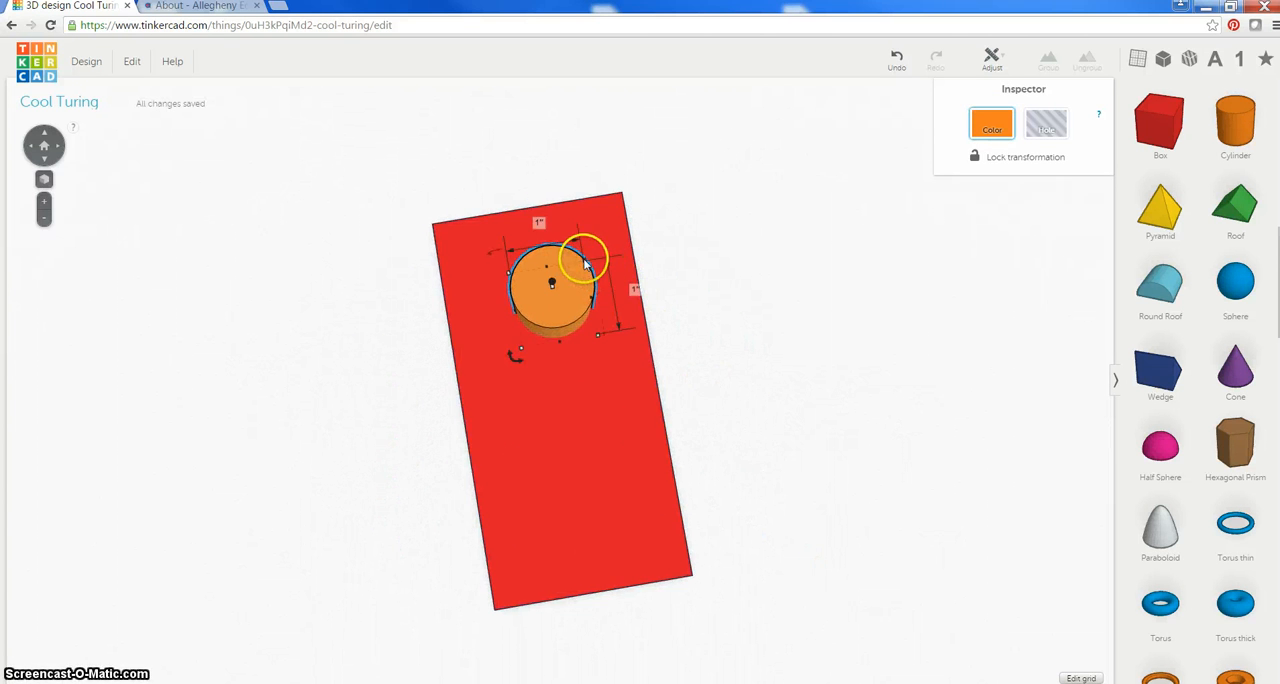
pyautogui.moveTo(585, 262); pyautogui.dragTo(606, 228)
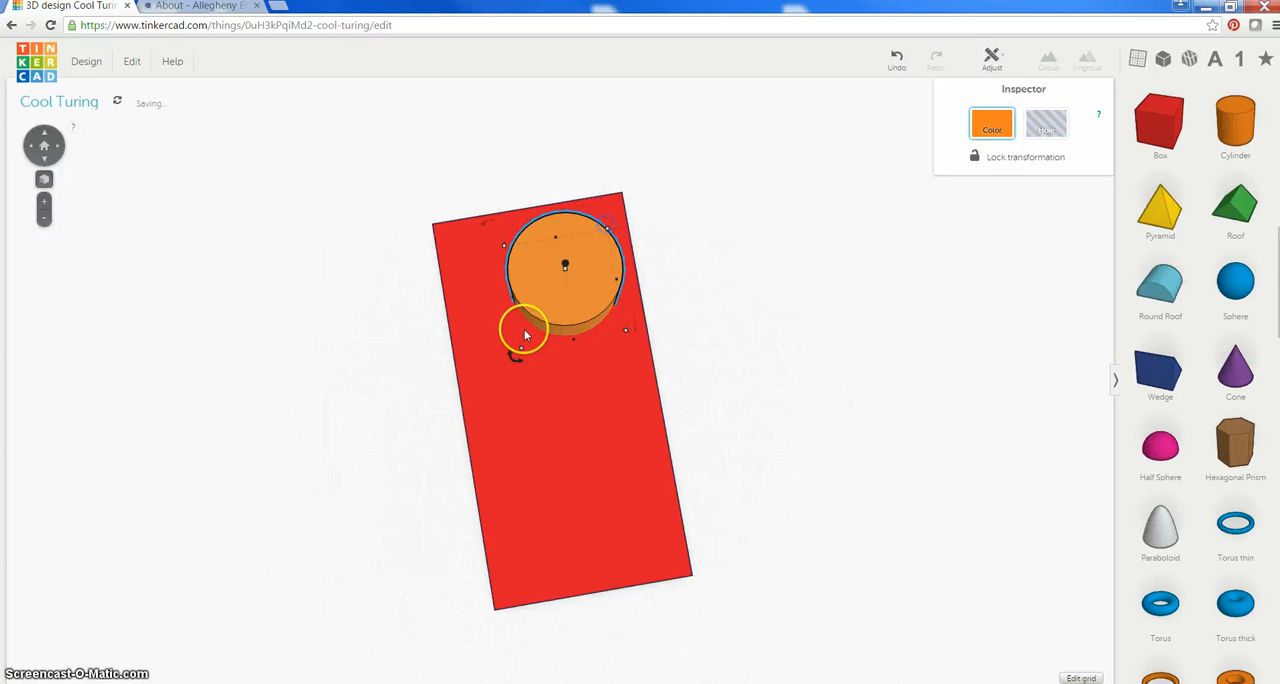
pyautogui.moveTo(522, 349); pyautogui.dragTo(479, 377)
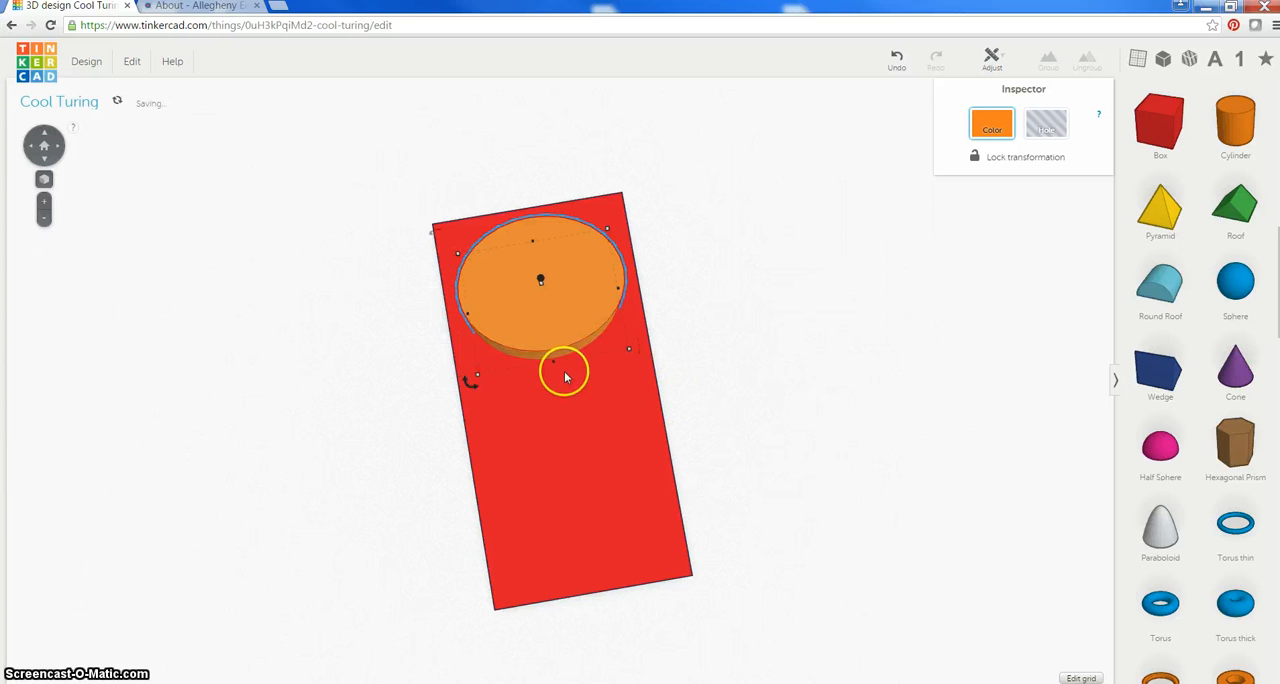
# Adjust the cylinder's length and width so that its oval outline becomes round
pyautogui.moveTo(553, 362); pyautogui.dragTo(557, 371)
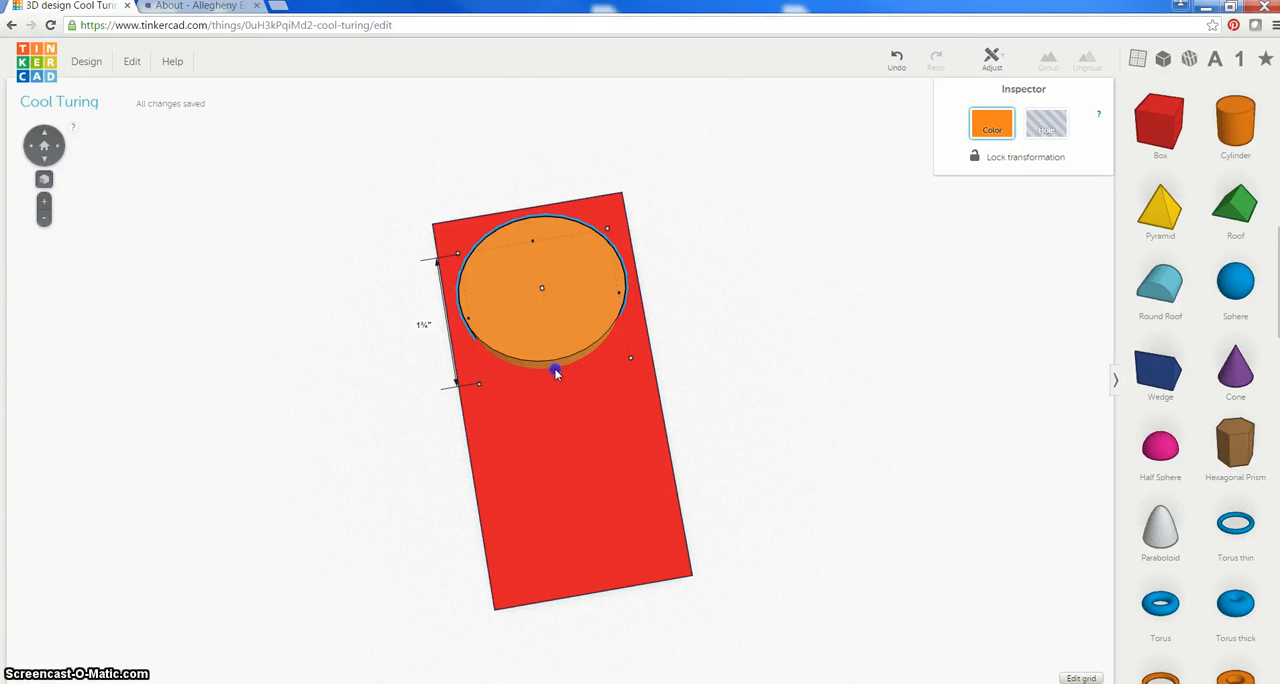
pyautogui.moveTo(557, 377); pyautogui.dragTo(554, 377)
pyautogui.click(625, 298)
pyautogui.moveTo(619, 298); pyautogui.dragTo(612, 305)
pyautogui.click(766, 294)
pyautogui.click(569, 282)
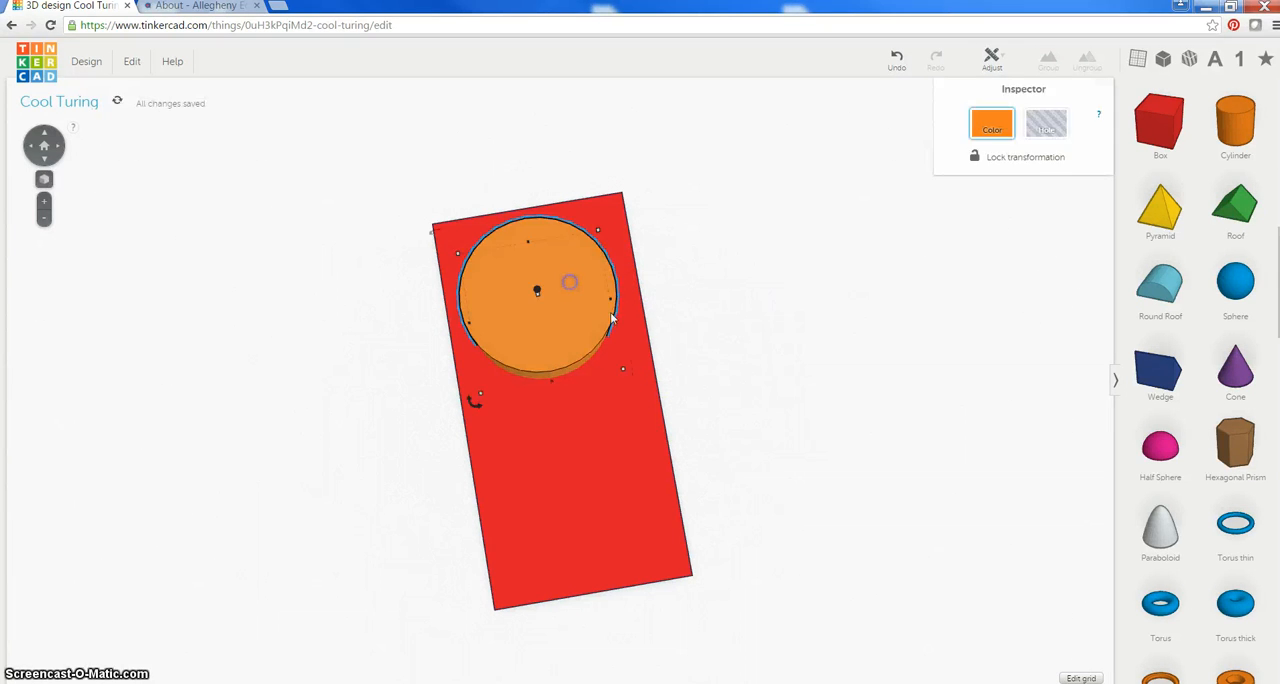
# Move the cylinder sideways to center it across the slab's width
pyautogui.moveTo(711, 400)
pyautogui.mouseDown(button='right')
pyautogui.moveTo(669, 466)
pyautogui.moveTo(680, 469)
pyautogui.mouseUp(button='right')
pyautogui.moveTo(586, 318); pyautogui.dragTo(598, 323)
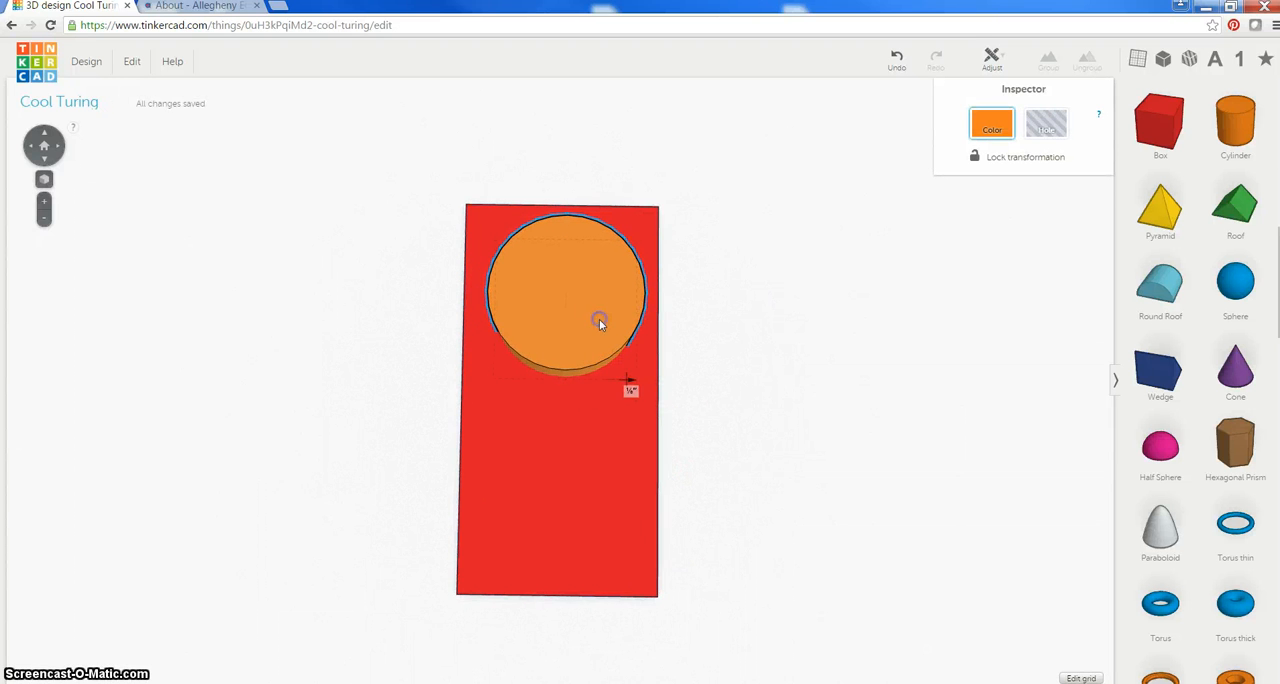
pyautogui.click(735, 335)
# Shrink the cylinder slightly in width and length, keeping it round and inside the slab's edges
pyautogui.click(540, 320)
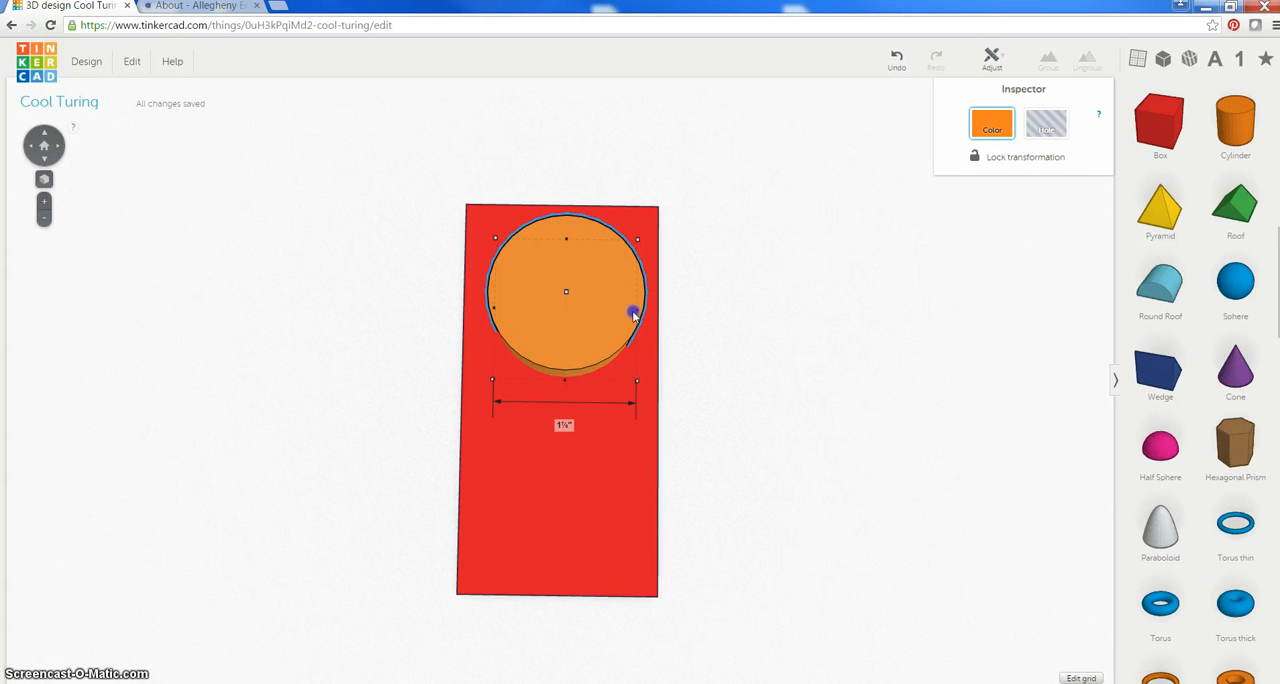
pyautogui.moveTo(636, 314); pyautogui.dragTo(628, 311)
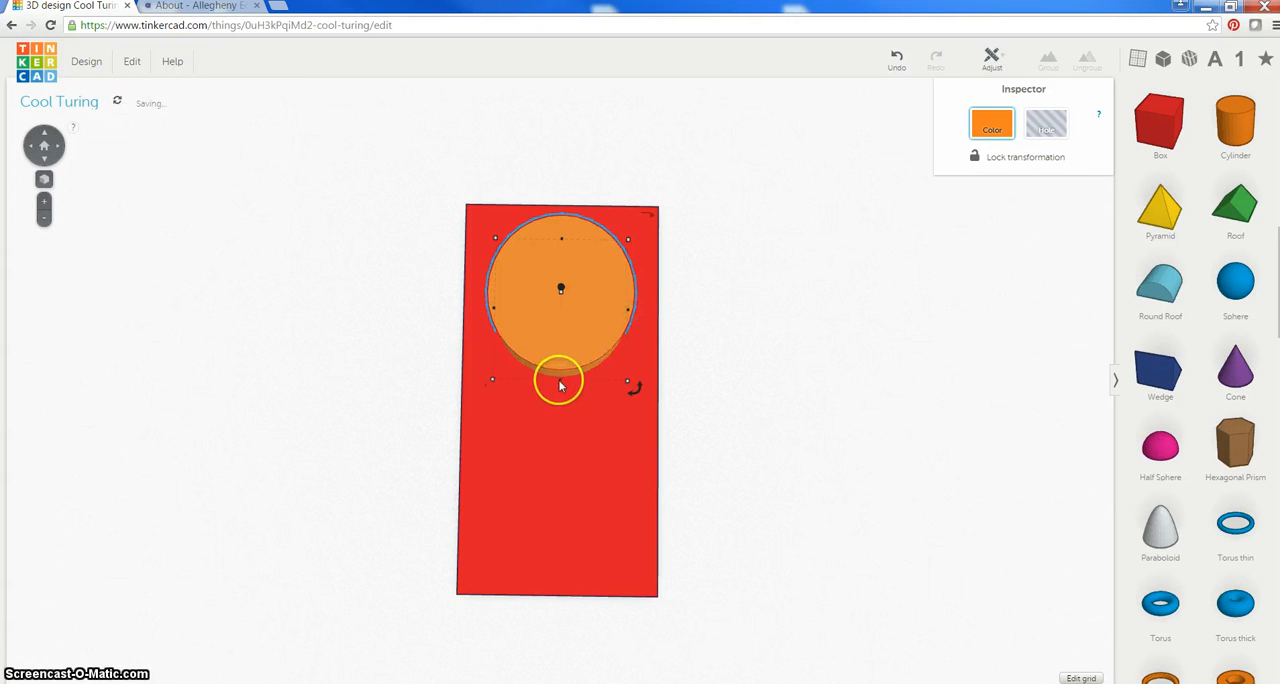
pyautogui.moveTo(560, 380); pyautogui.dragTo(560, 369)
pyautogui.click(729, 321)
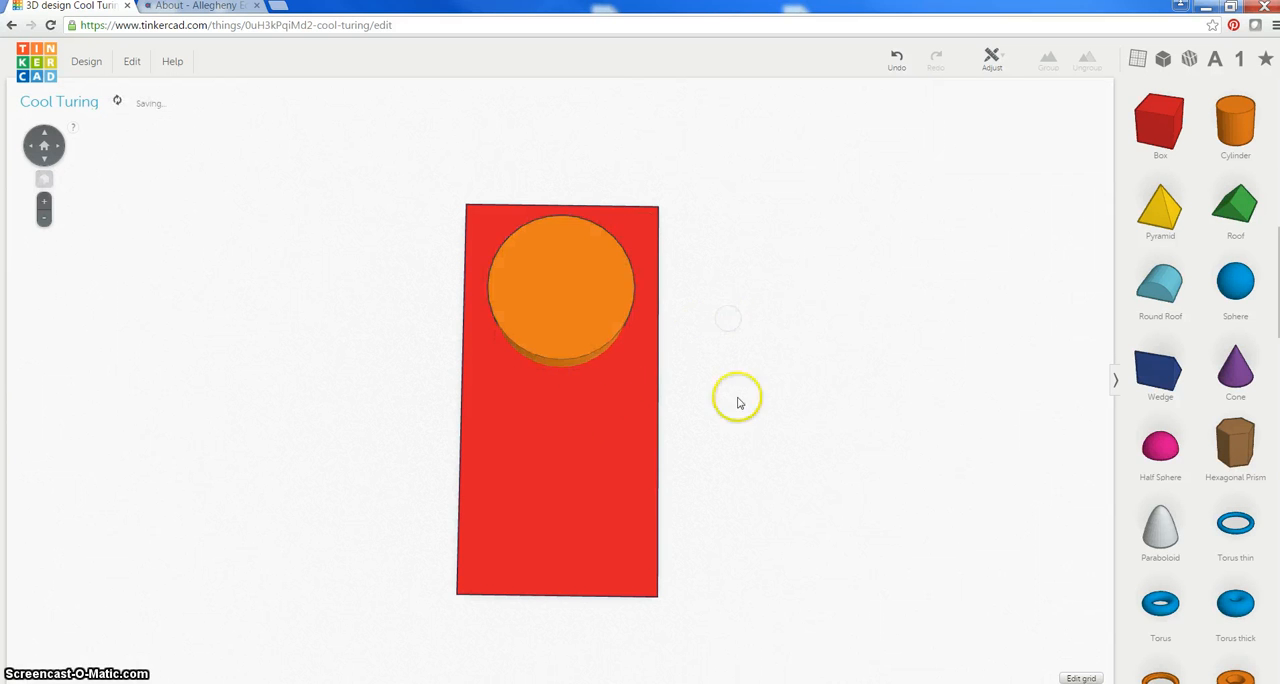
# Lower the height of the orange cylinder so it forms a flatter disc on the slab
pyautogui.moveTo(594, 432); pyautogui.dragTo(491, 405, button='right')
pyautogui.click(632, 334)
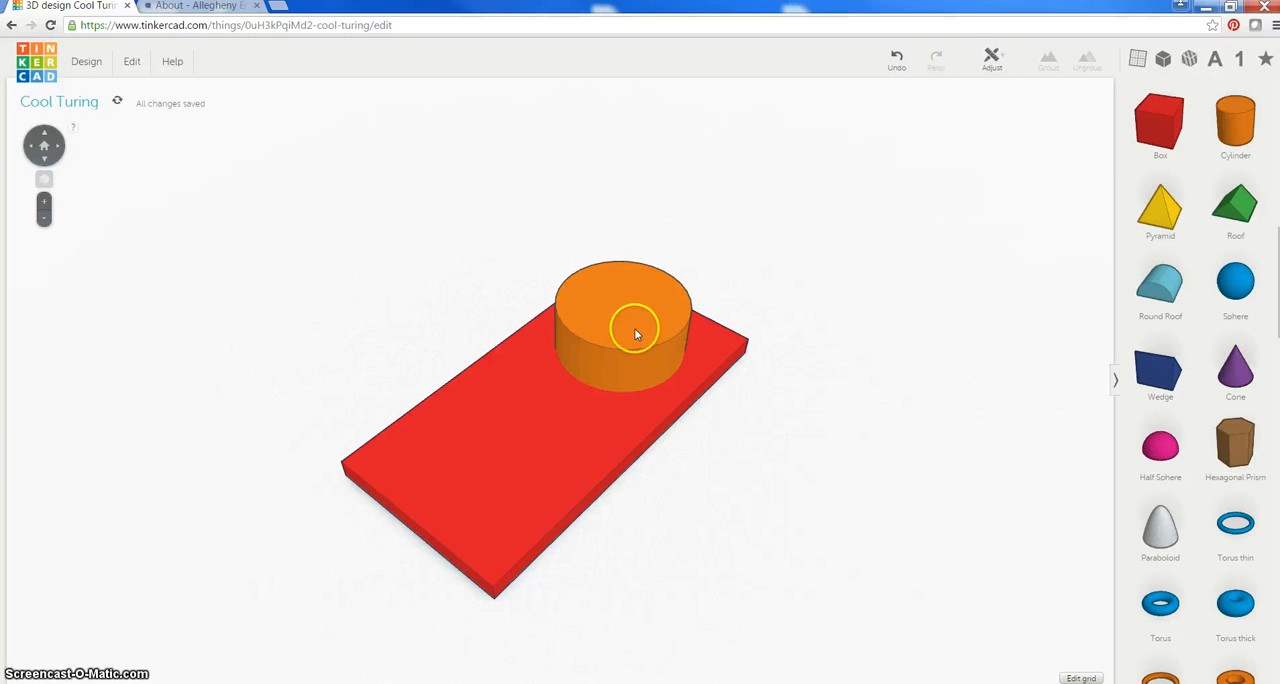
pyautogui.click(646, 323)
pyautogui.moveTo(625, 286); pyautogui.dragTo(628, 310)
pyautogui.moveTo(780, 500); pyautogui.dragTo(771, 463, button='right')
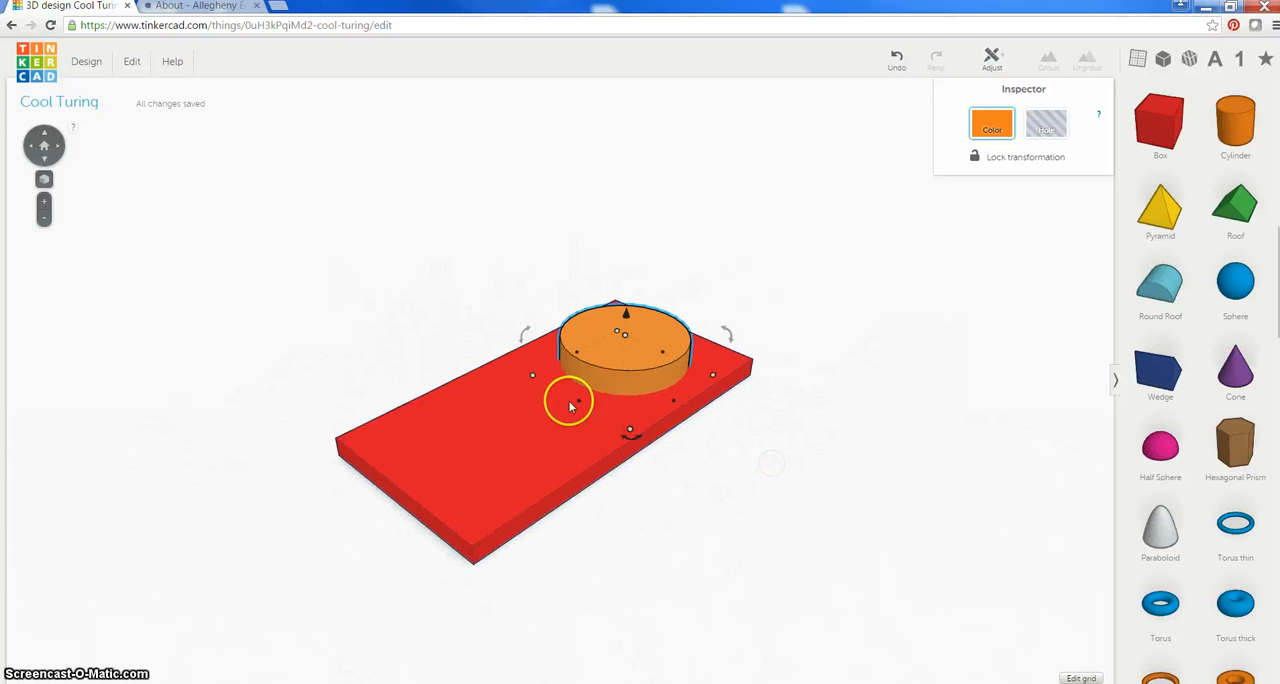
pyautogui.click(650, 320)
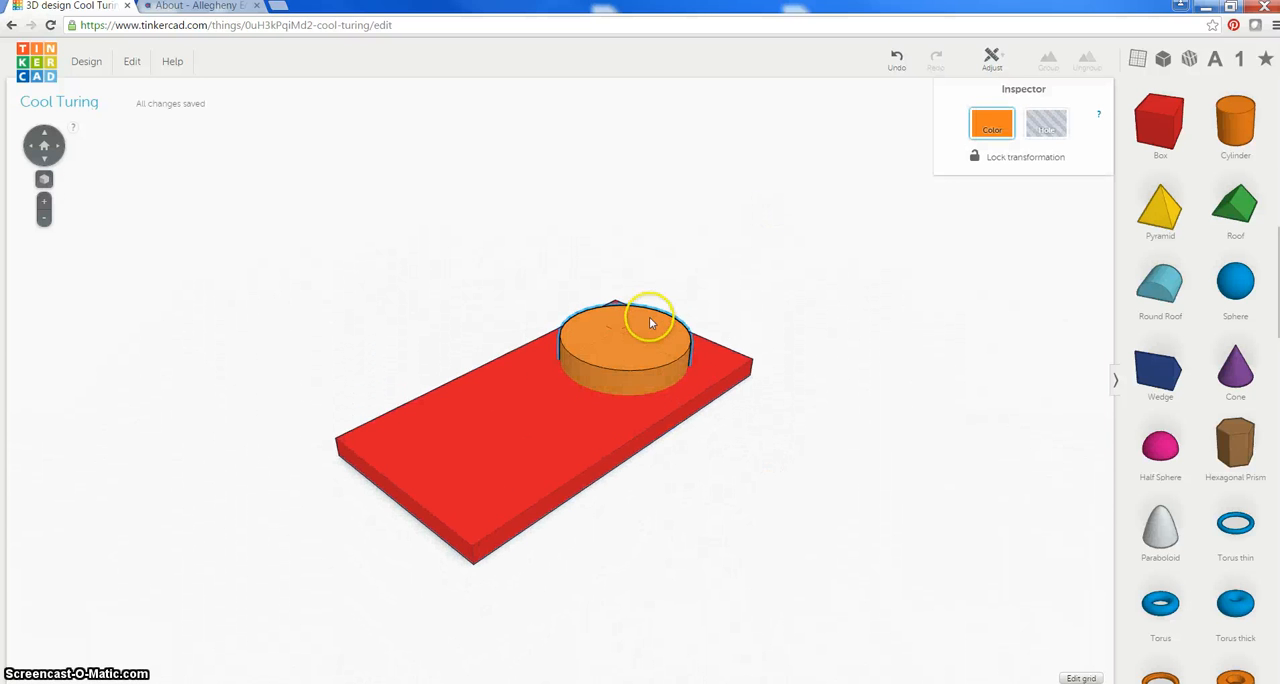
# Turn the orange cylinder into a hole and group it with the slab to cut a round opening
pyautogui.keyDown('shift'); pyautogui.click(503, 443); pyautogui.keyUp('shift')
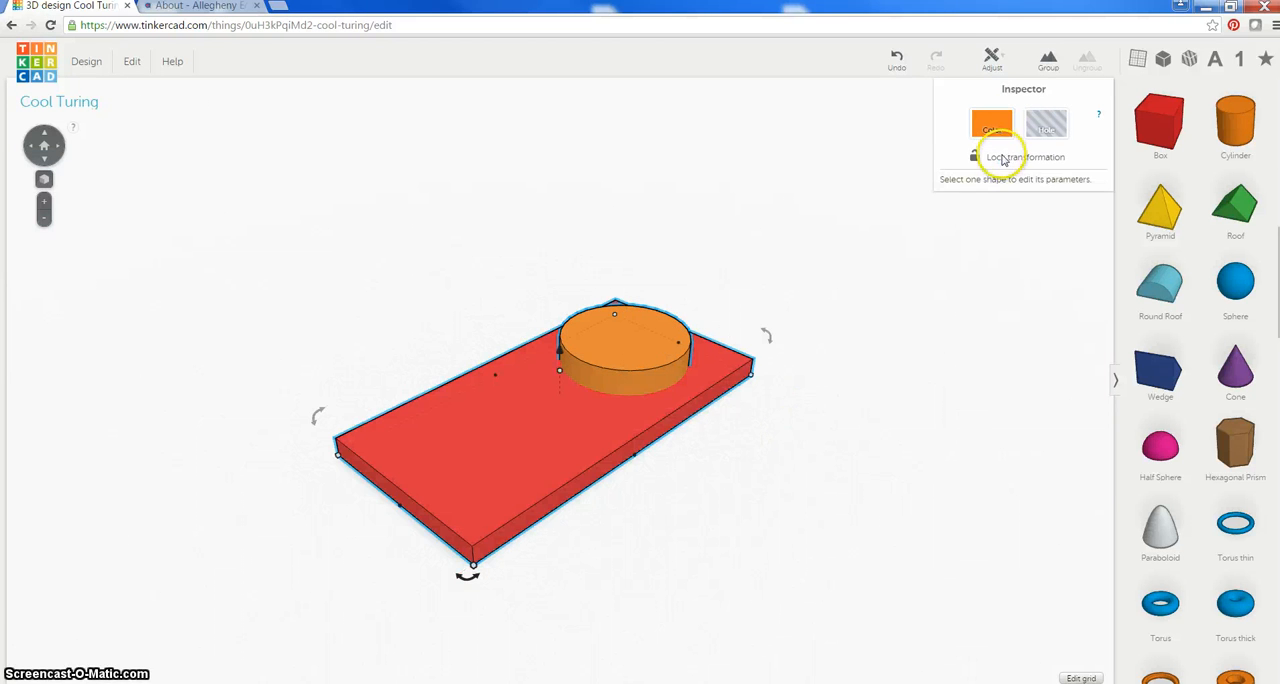
pyautogui.click(817, 299)
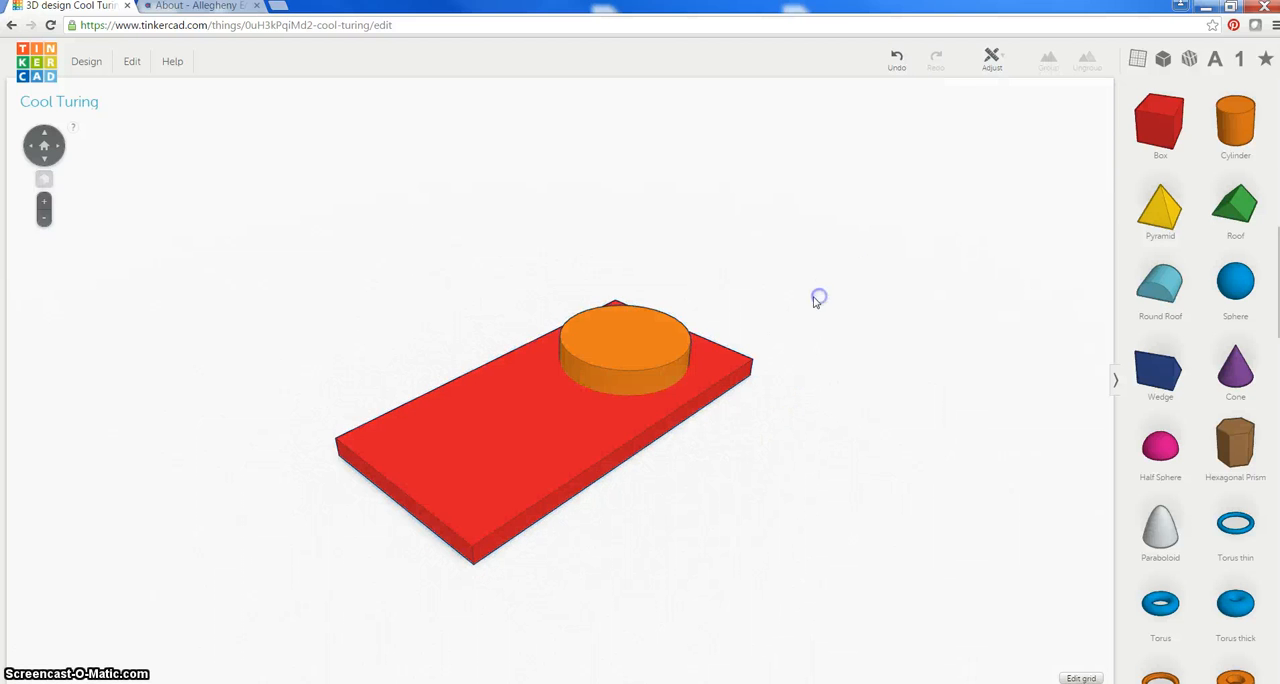
pyautogui.click(624, 342)
pyautogui.click(1046, 124)
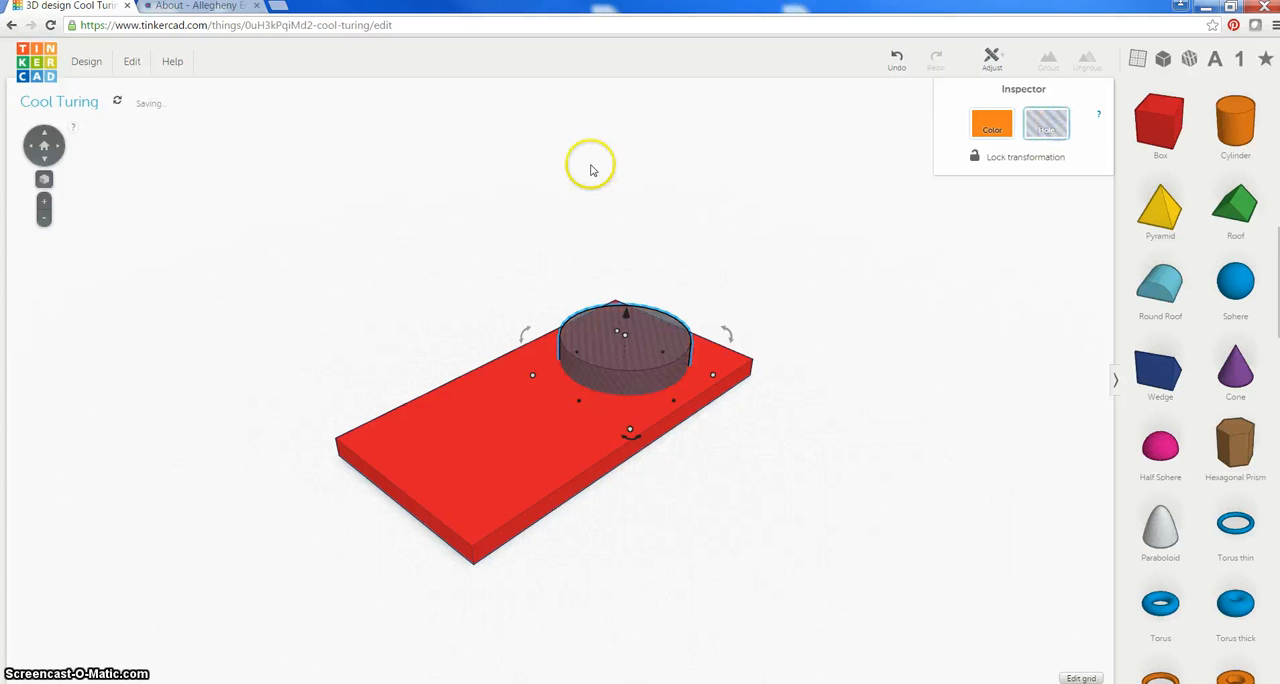
pyautogui.keyDown('shift'); pyautogui.click(529, 465); pyautogui.keyUp('shift')
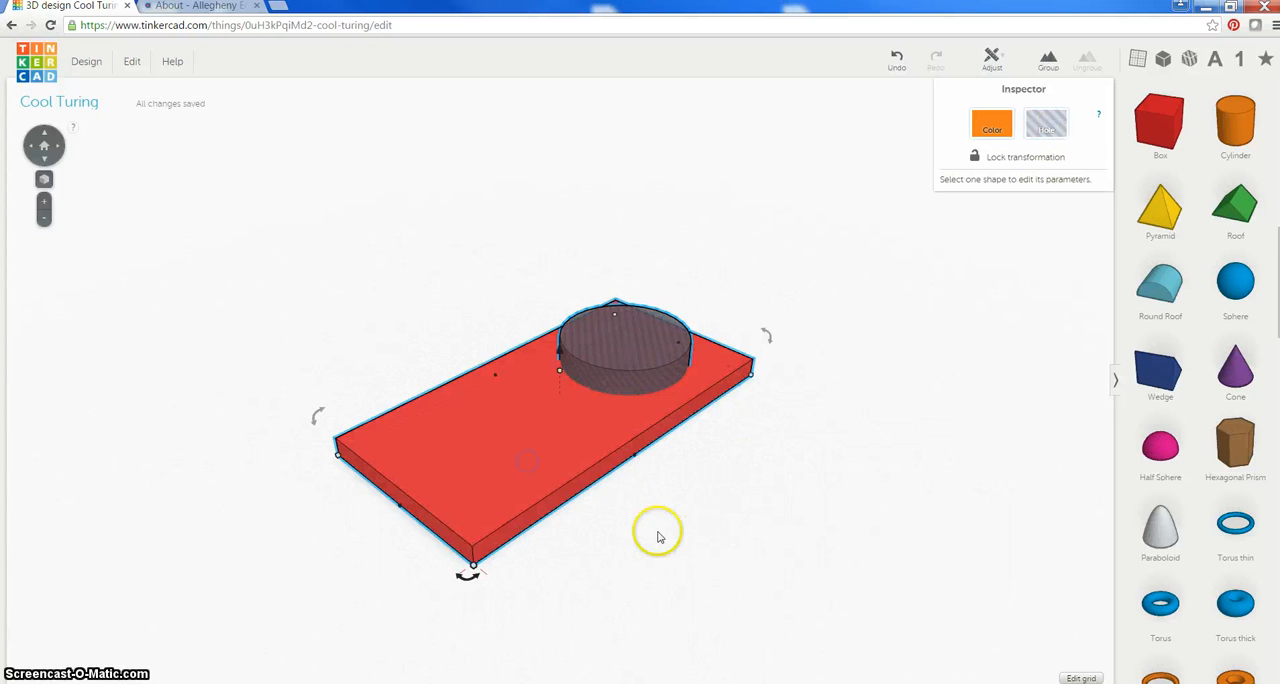
pyautogui.click(1048, 62)
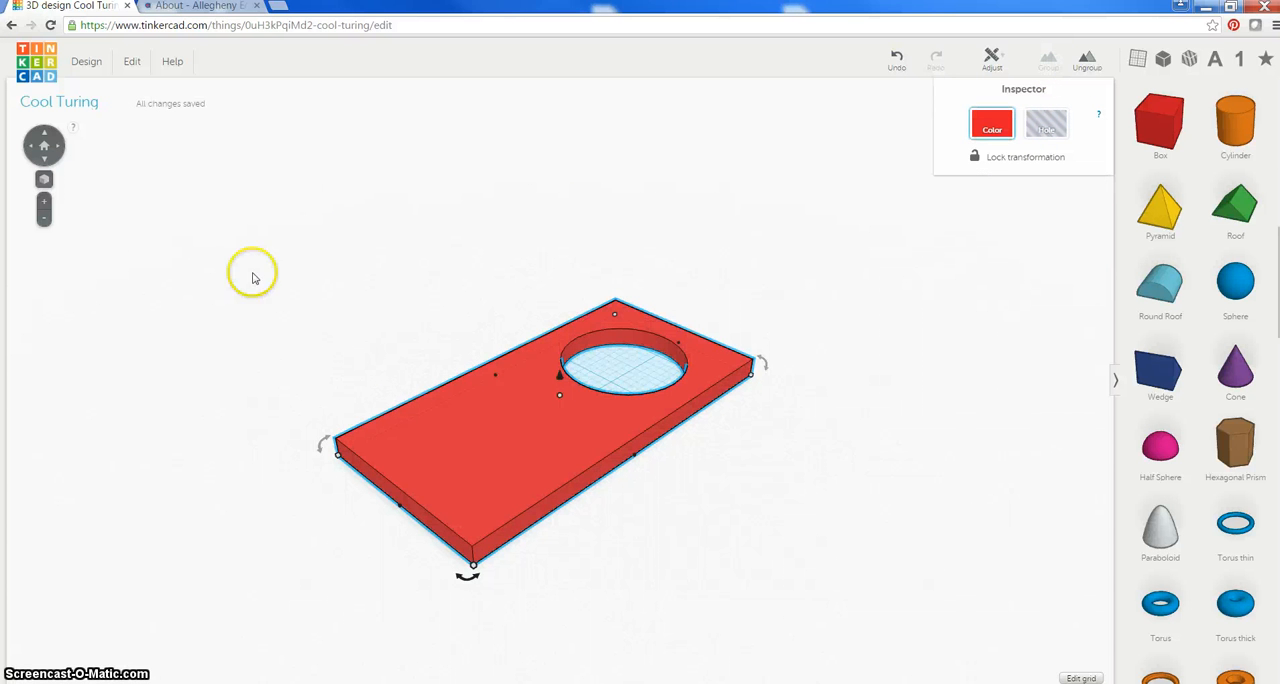
pyautogui.click(817, 289)
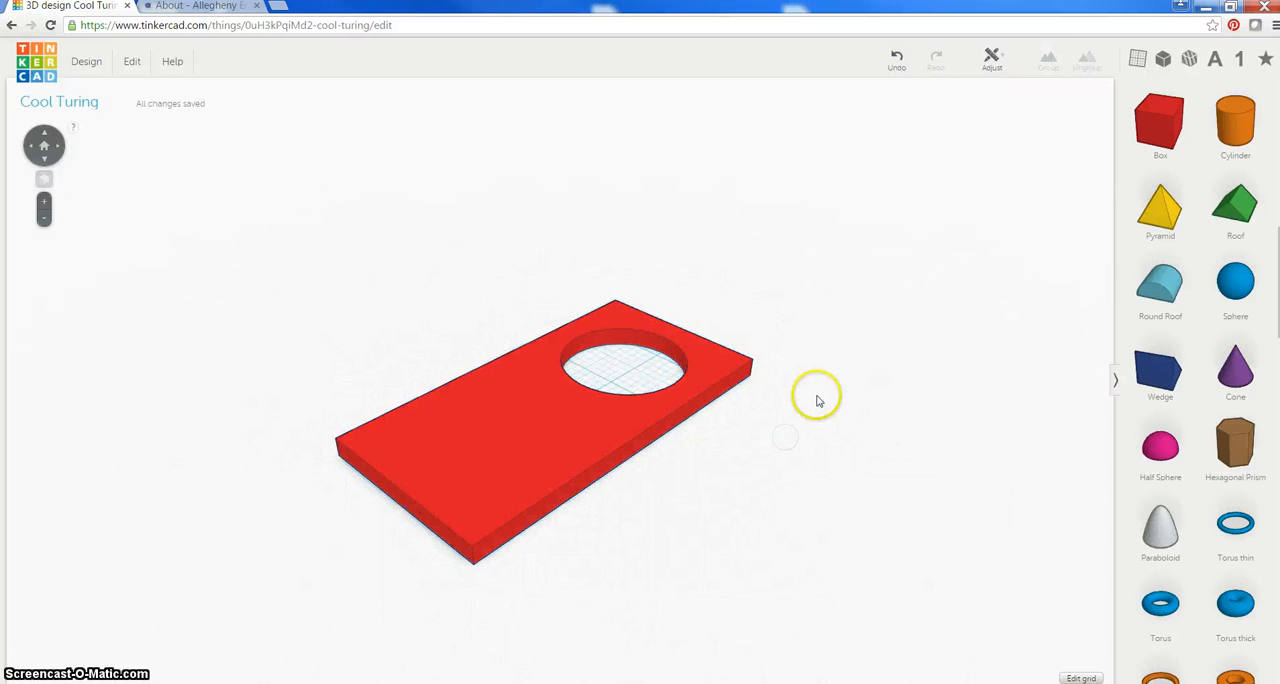
# Add a green letter P to the slab just beside the round hole
pyautogui.moveTo(817, 401); pyautogui.dragTo(817, 460, button='right')
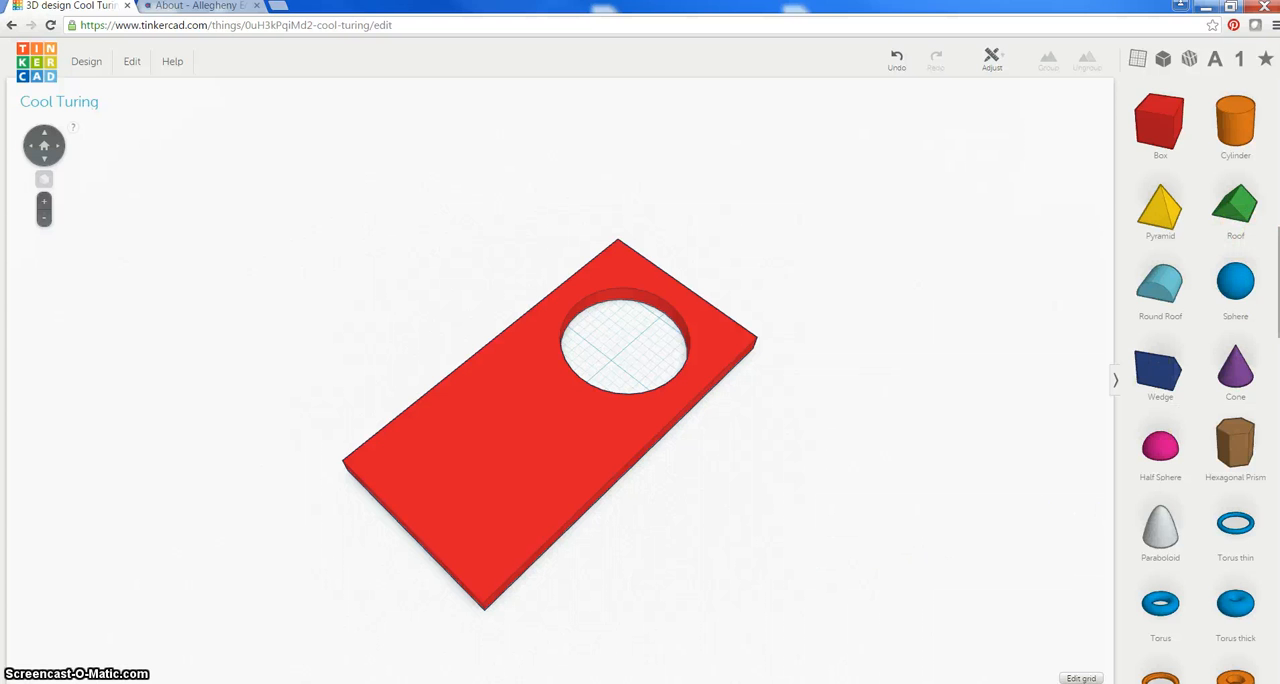
pyautogui.scroll(-12, 1265, 390)
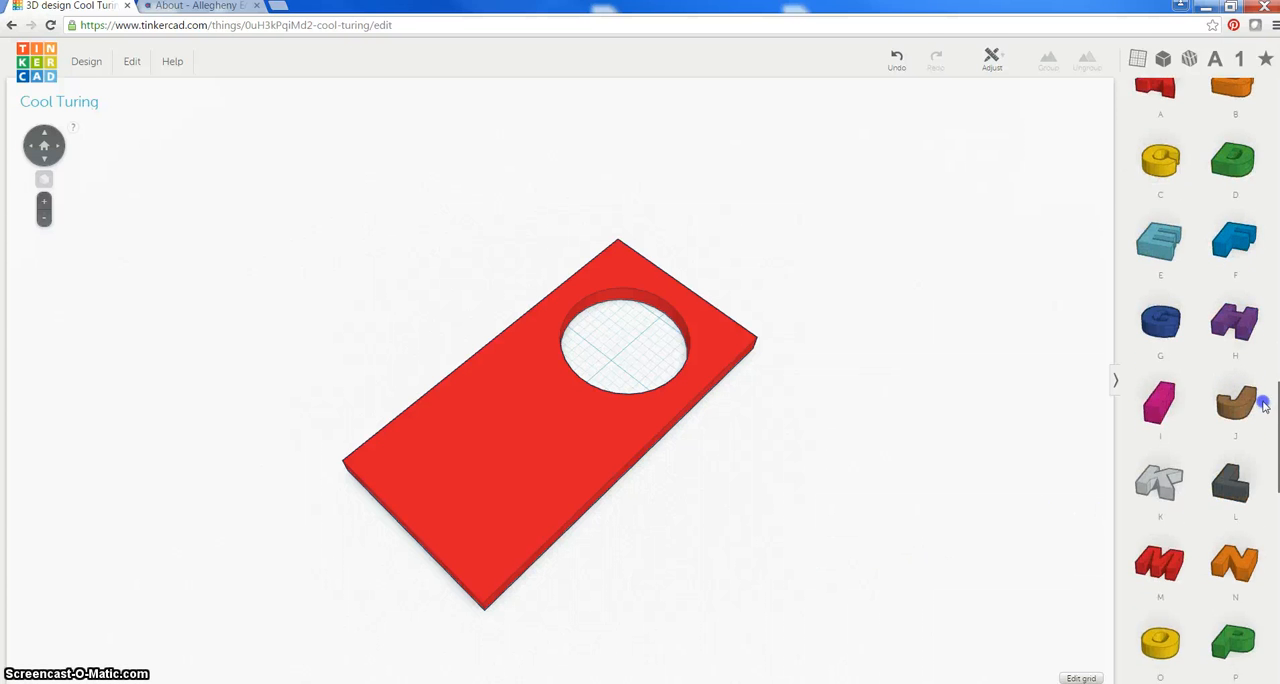
pyautogui.scroll(2, 1270, 377)
pyautogui.scroll(-1, 1270, 377)
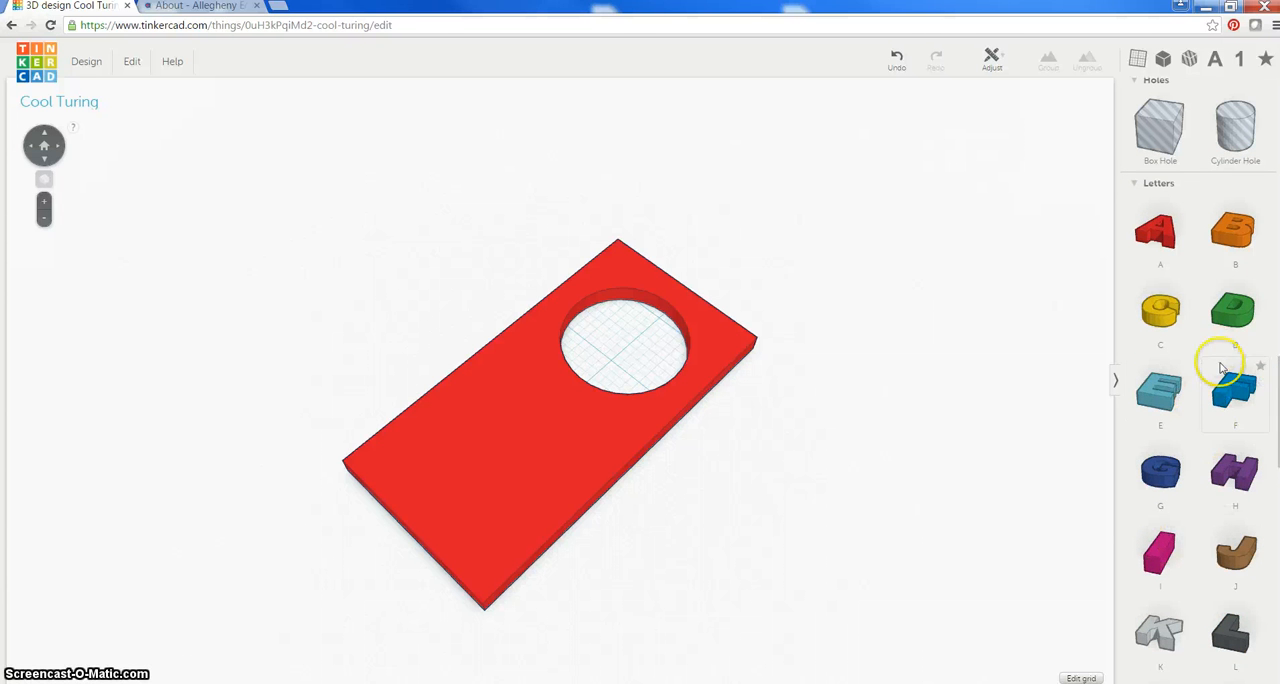
pyautogui.scroll(-5, 1212, 495)
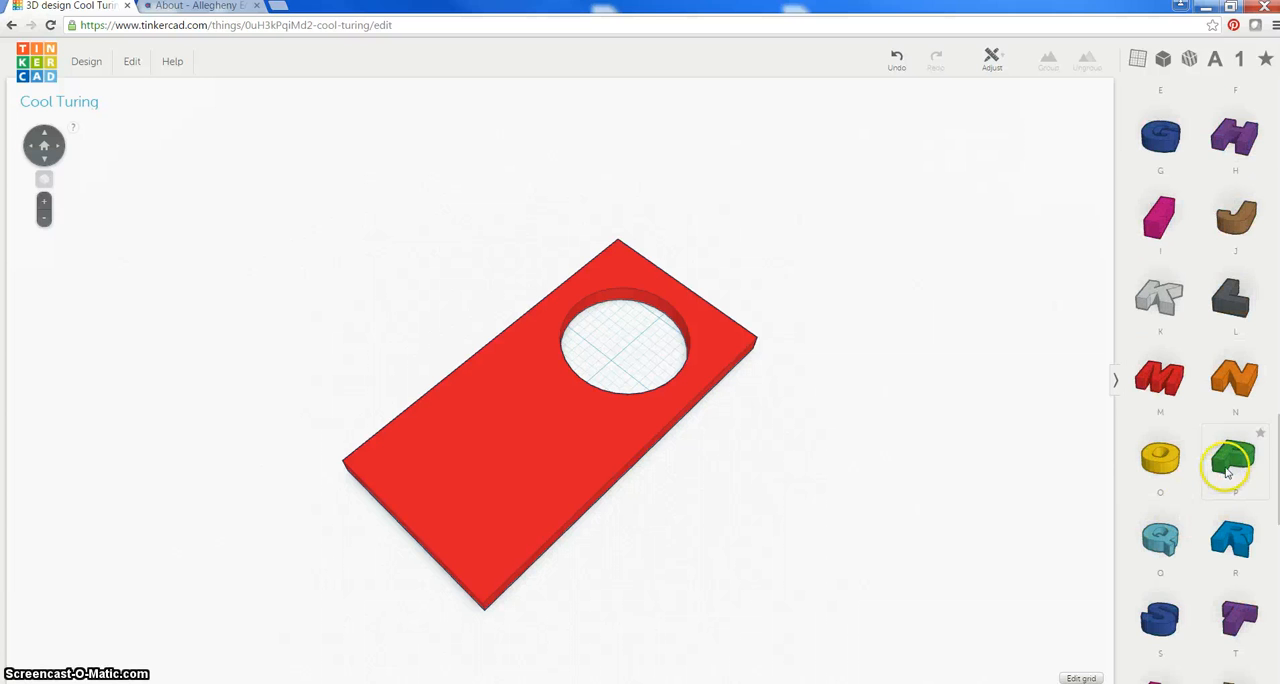
pyautogui.moveTo(1227, 472); pyautogui.dragTo(1235, 460)
pyautogui.moveTo(610, 440); pyautogui.dragTo(611, 443)
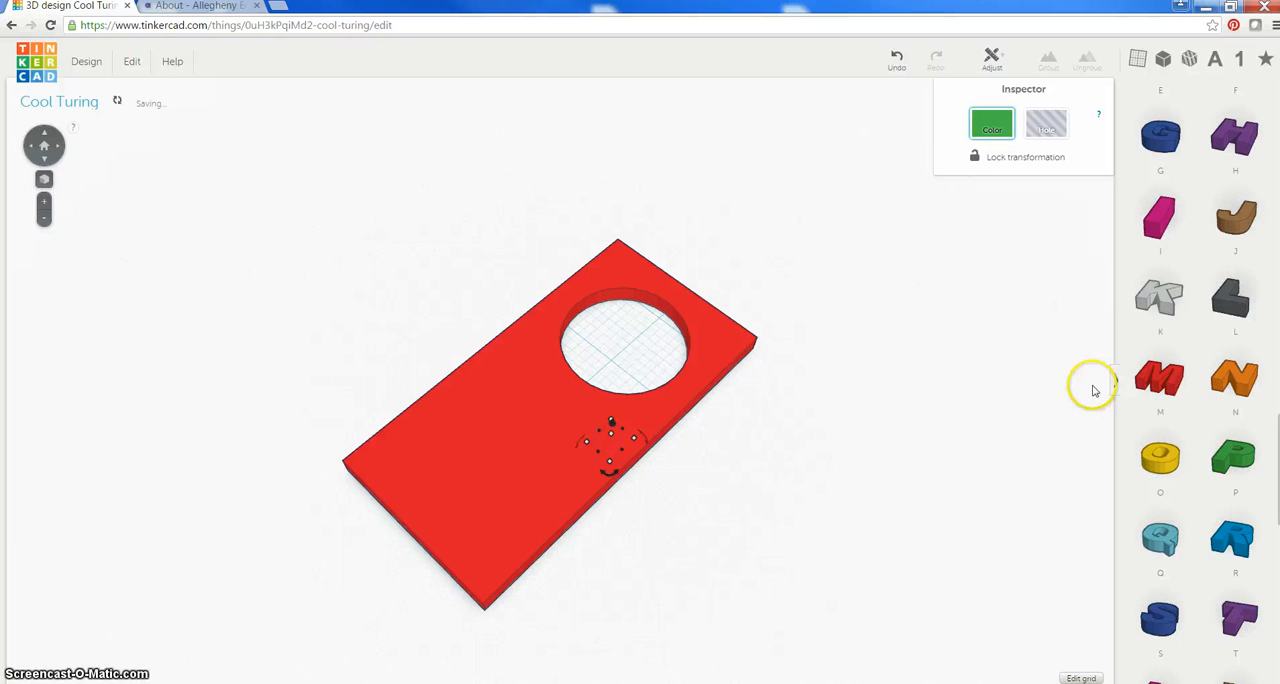
# Add a blue letter S and a red letter A beside the slab's long edge
pyautogui.scroll(-2, 1150, 460)
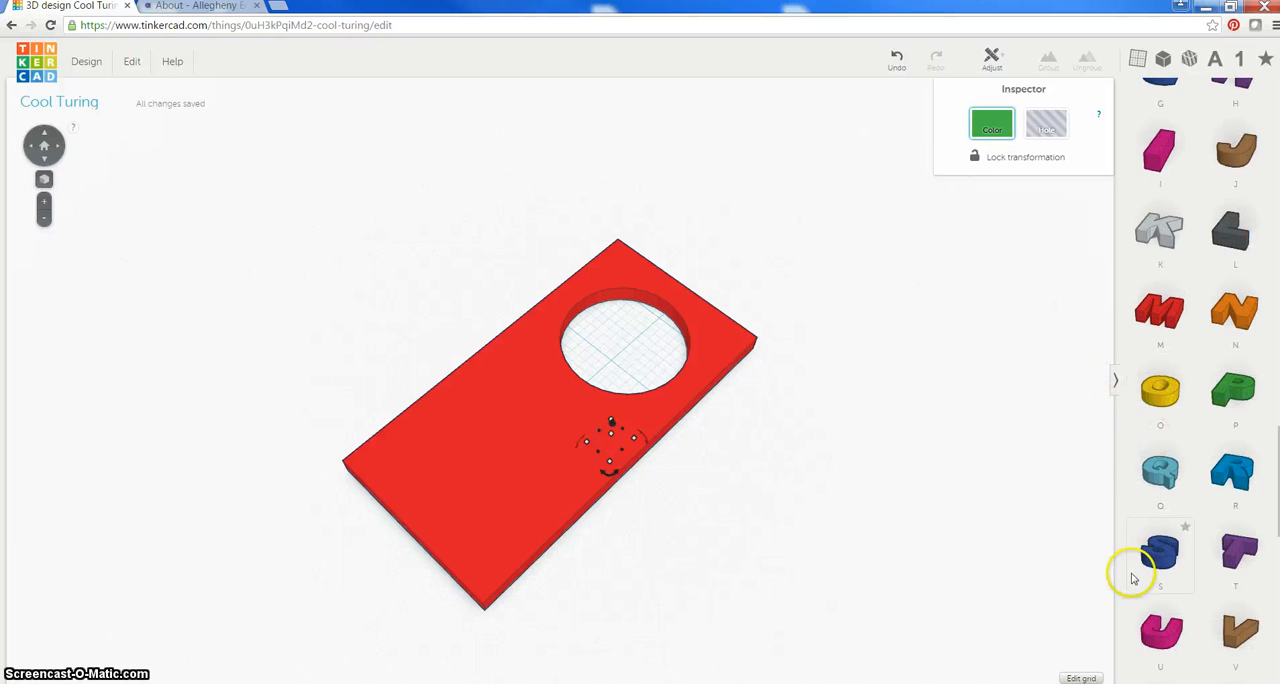
pyautogui.moveTo(1162, 563); pyautogui.dragTo(730, 497)
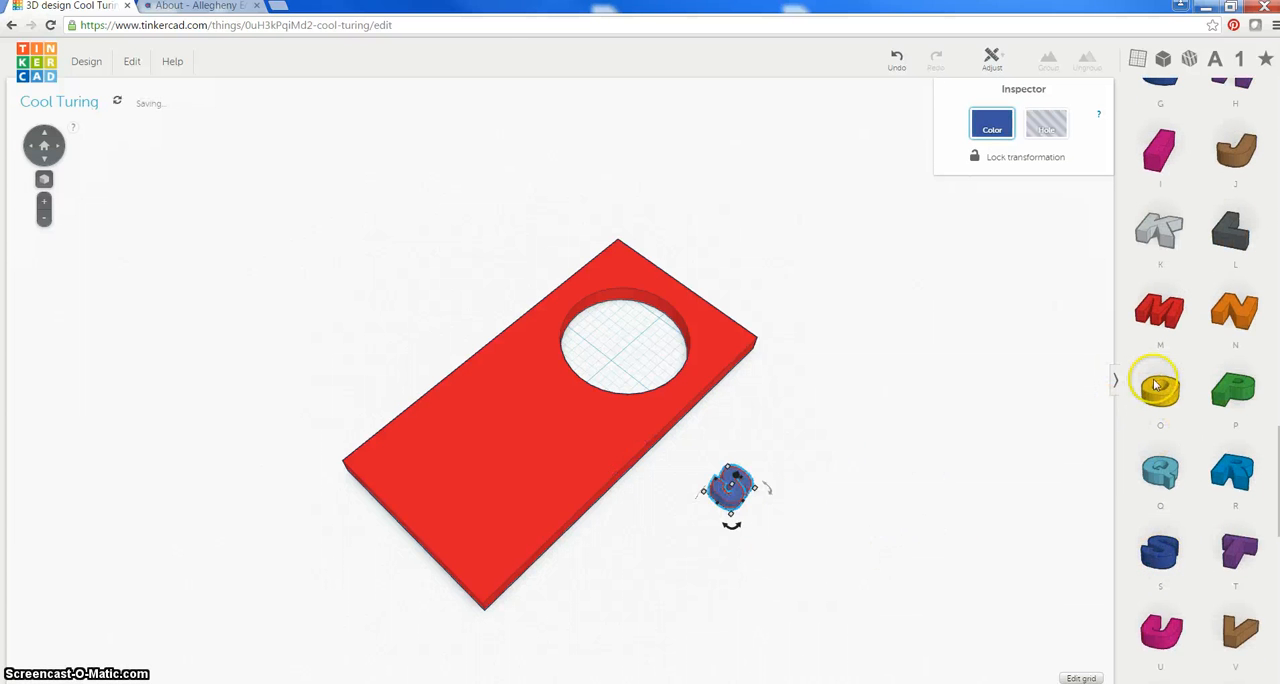
pyautogui.scroll(5, 1155, 385)
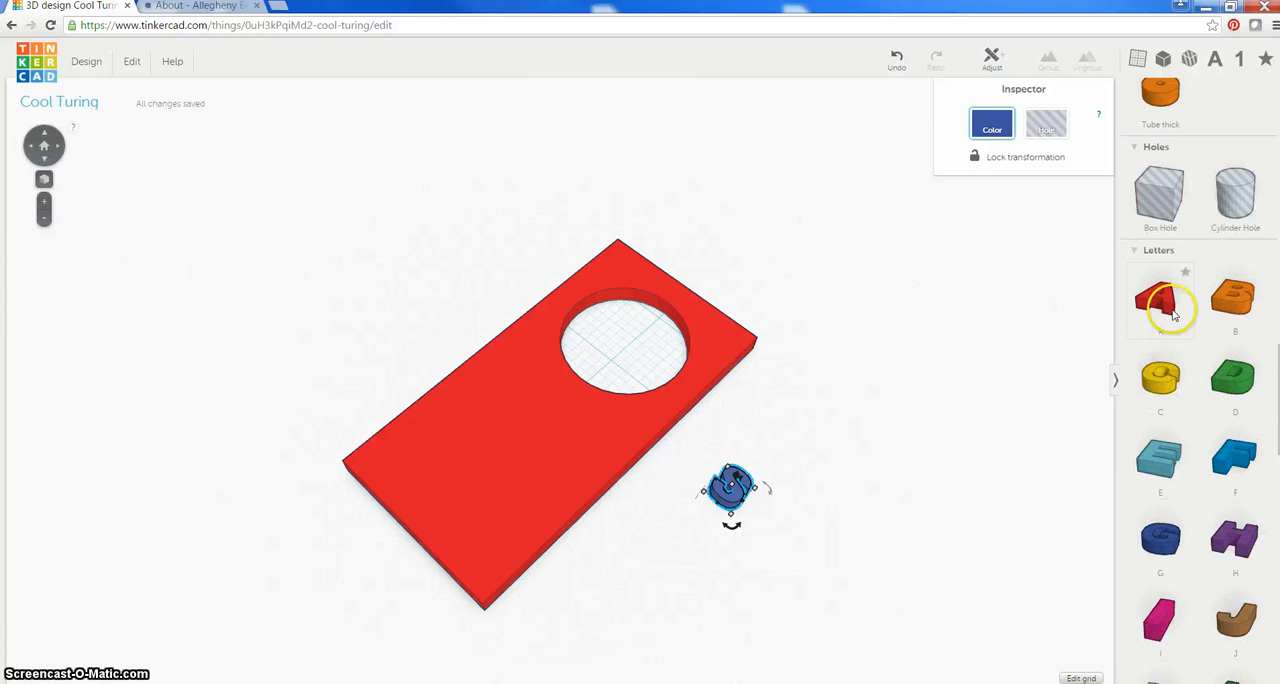
pyautogui.moveTo(1174, 314); pyautogui.dragTo(698, 446)
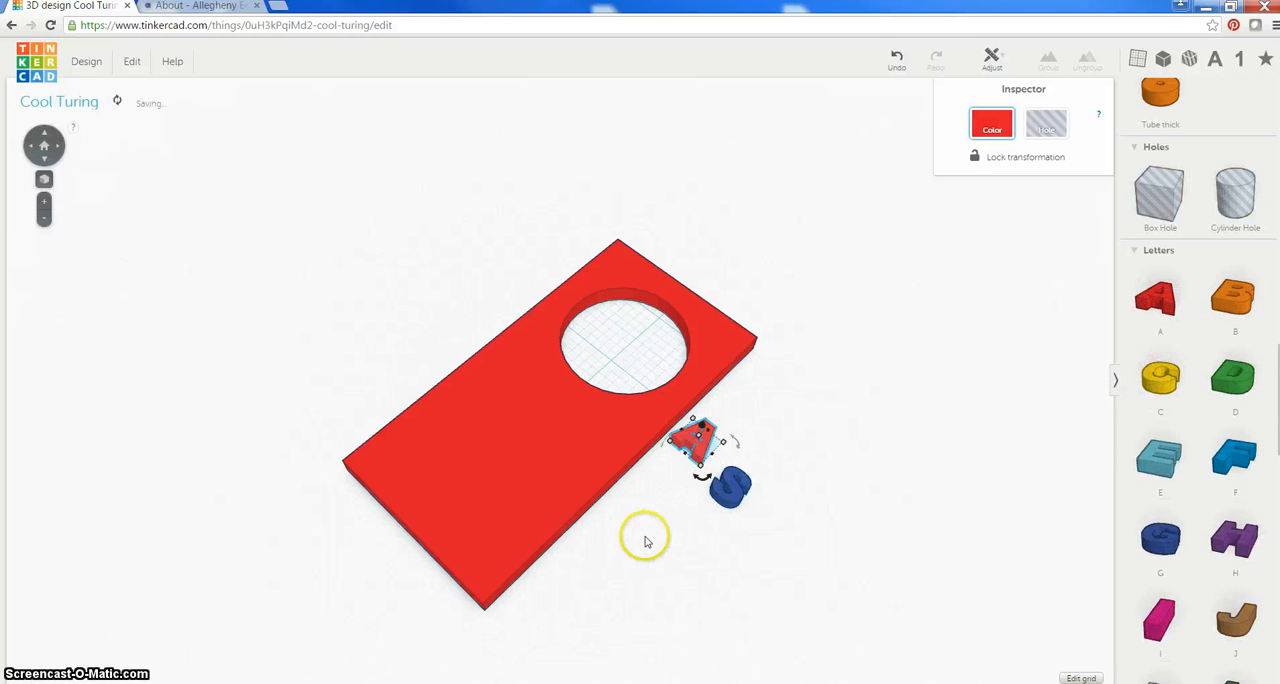
# Move the green P out from under the slab to sit beside the A and S, shifting the slab aside and back
pyautogui.moveTo(646, 538); pyautogui.dragTo(706, 308, button='right')
pyautogui.moveTo(638, 407); pyautogui.dragTo(537, 427)
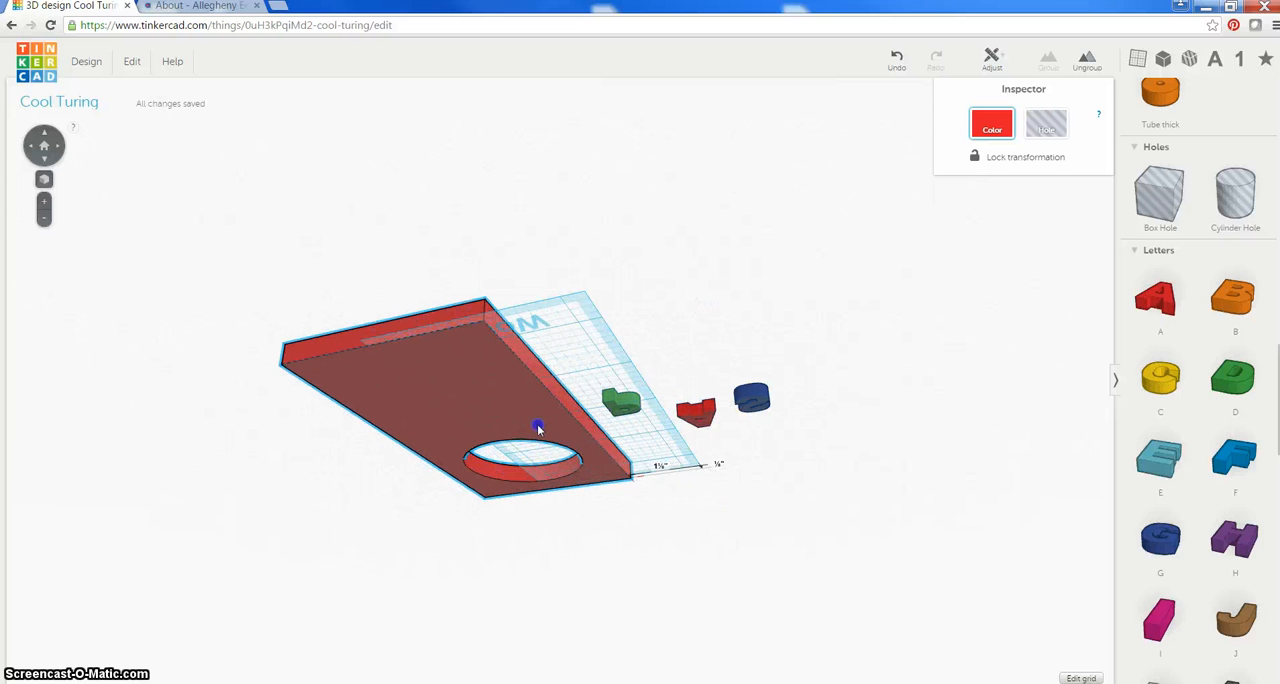
pyautogui.moveTo(625, 405); pyautogui.dragTo(709, 373)
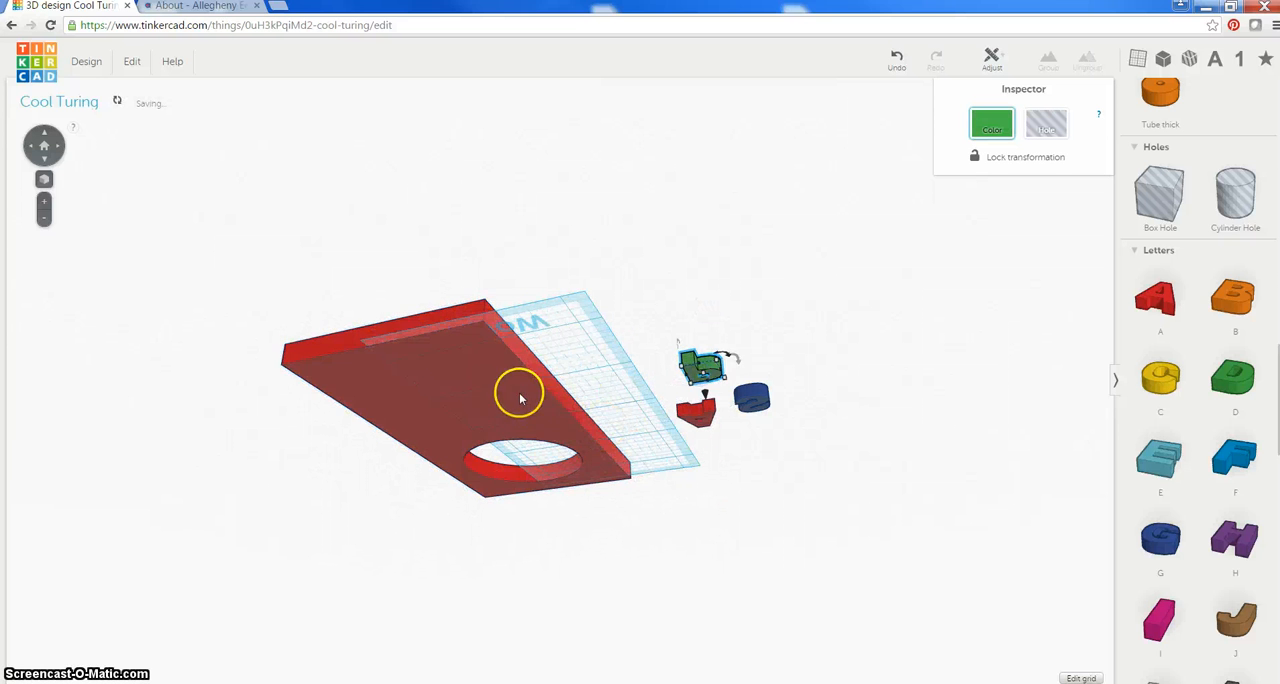
pyautogui.moveTo(517, 389); pyautogui.dragTo(596, 375)
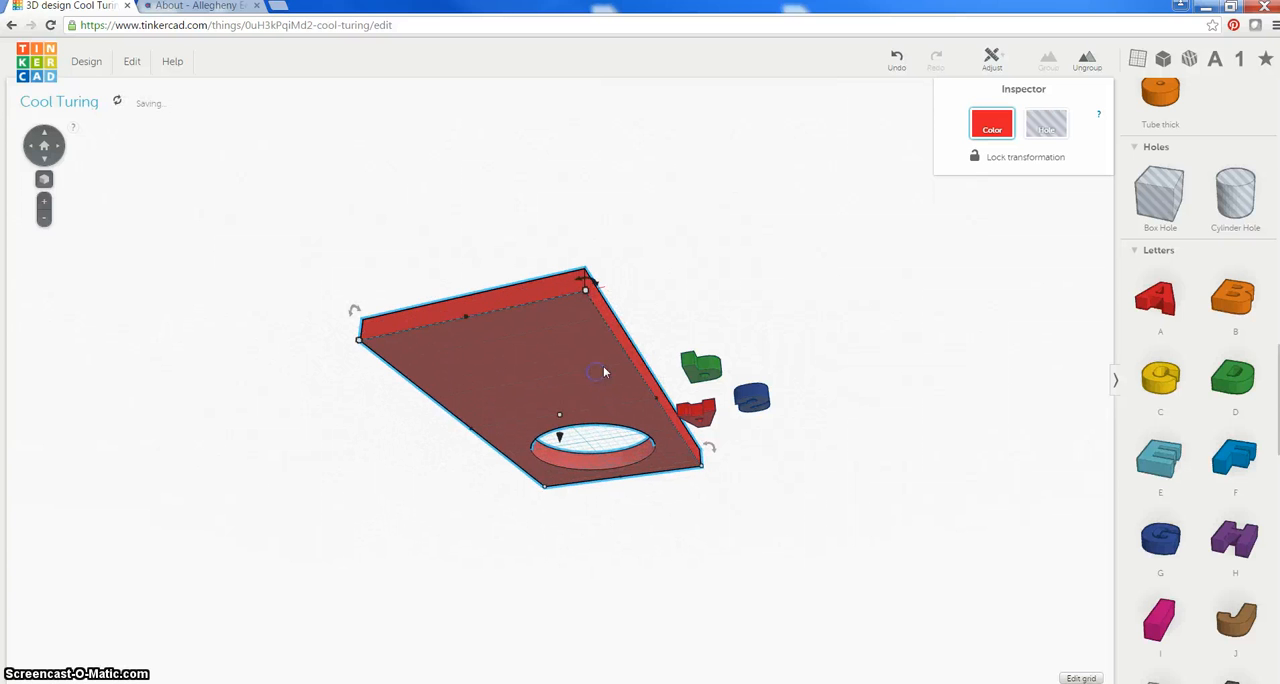
pyautogui.moveTo(667, 254); pyautogui.dragTo(666, 290, button='right')
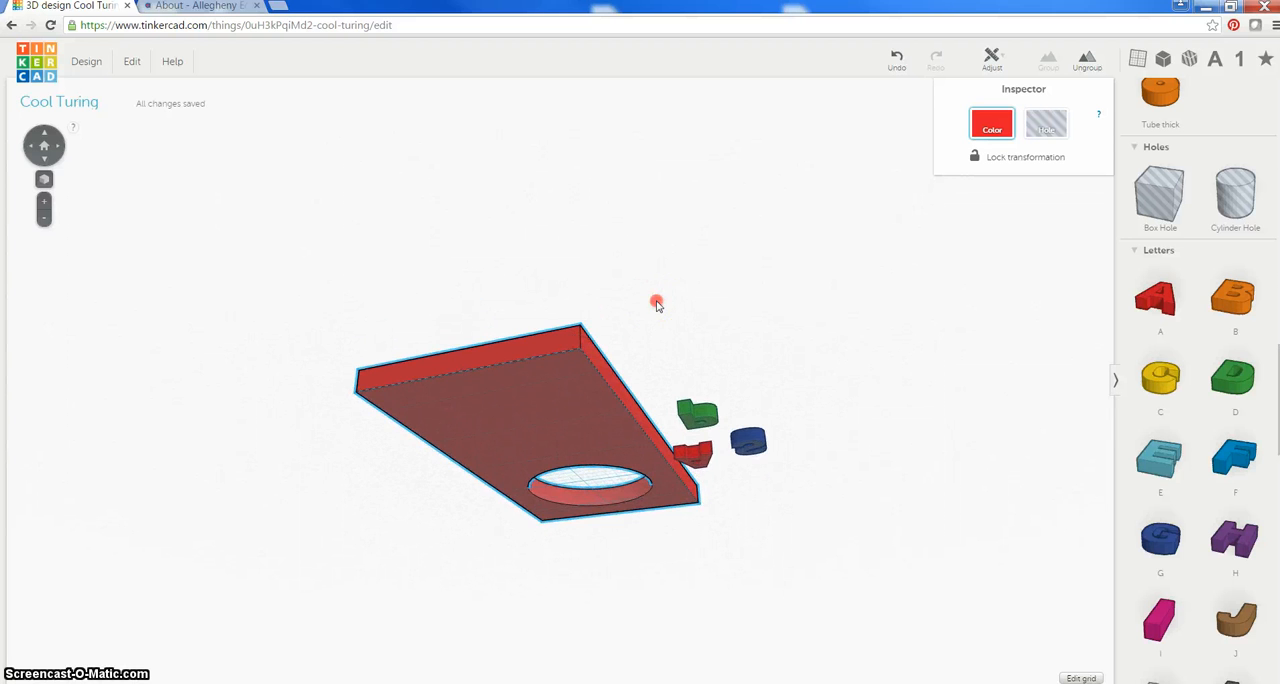
pyautogui.moveTo(651, 366); pyautogui.dragTo(612, 458, button='right')
pyautogui.click(545, 262)
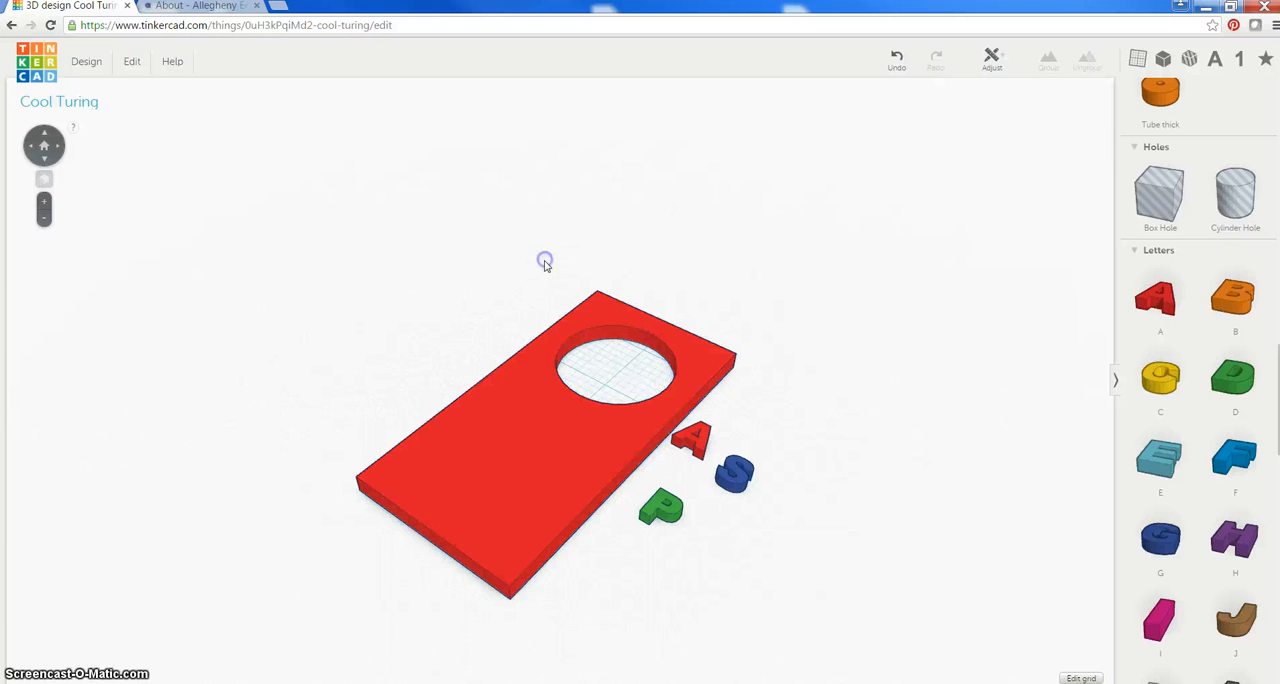
# Move the P onto the slab at the end opposite the hole and rotate it to read along the slab's length
pyautogui.scroll(2, 637, 462)
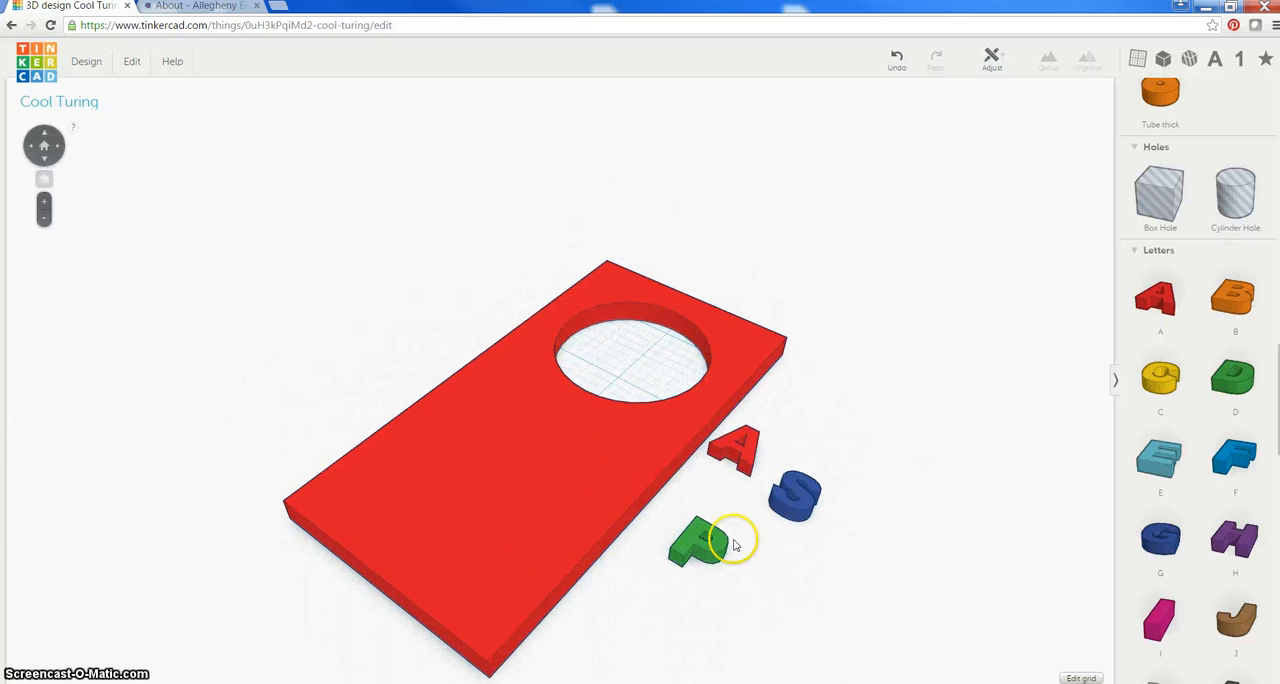
pyautogui.moveTo(836, 327); pyautogui.dragTo(660, 354, button='right')
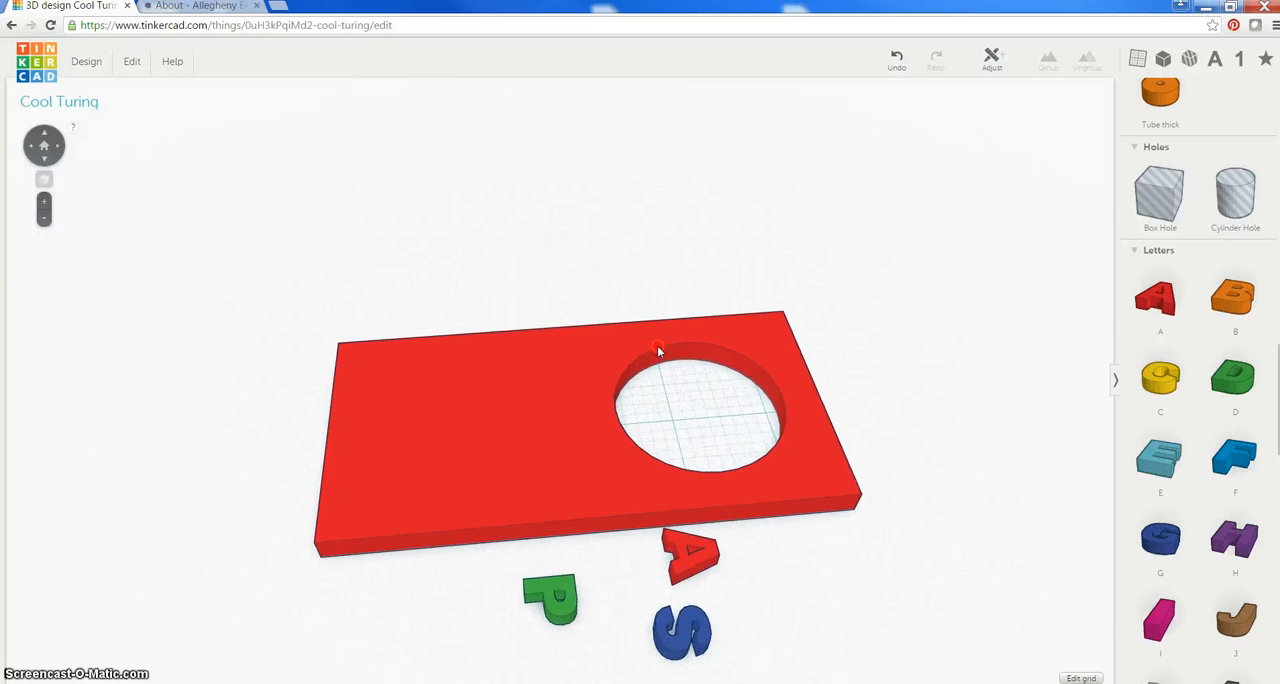
pyautogui.click(552, 601)
pyautogui.moveTo(563, 593); pyautogui.dragTo(400, 354)
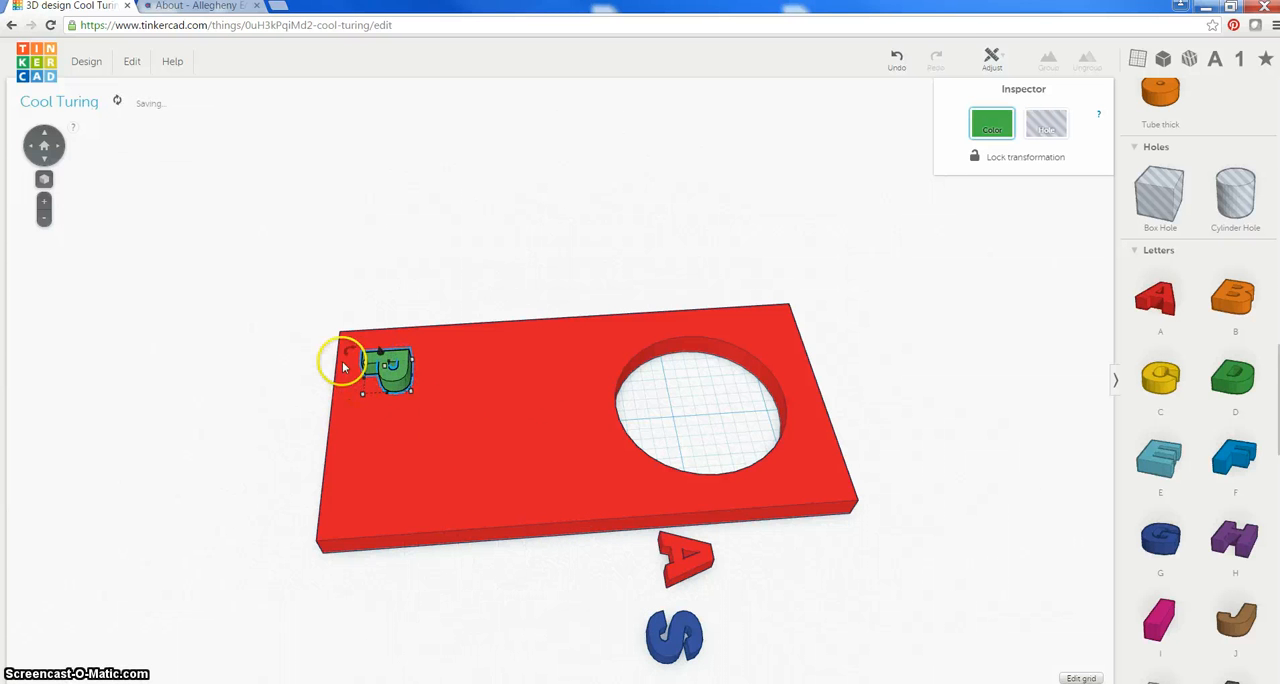
pyautogui.moveTo(352, 352)
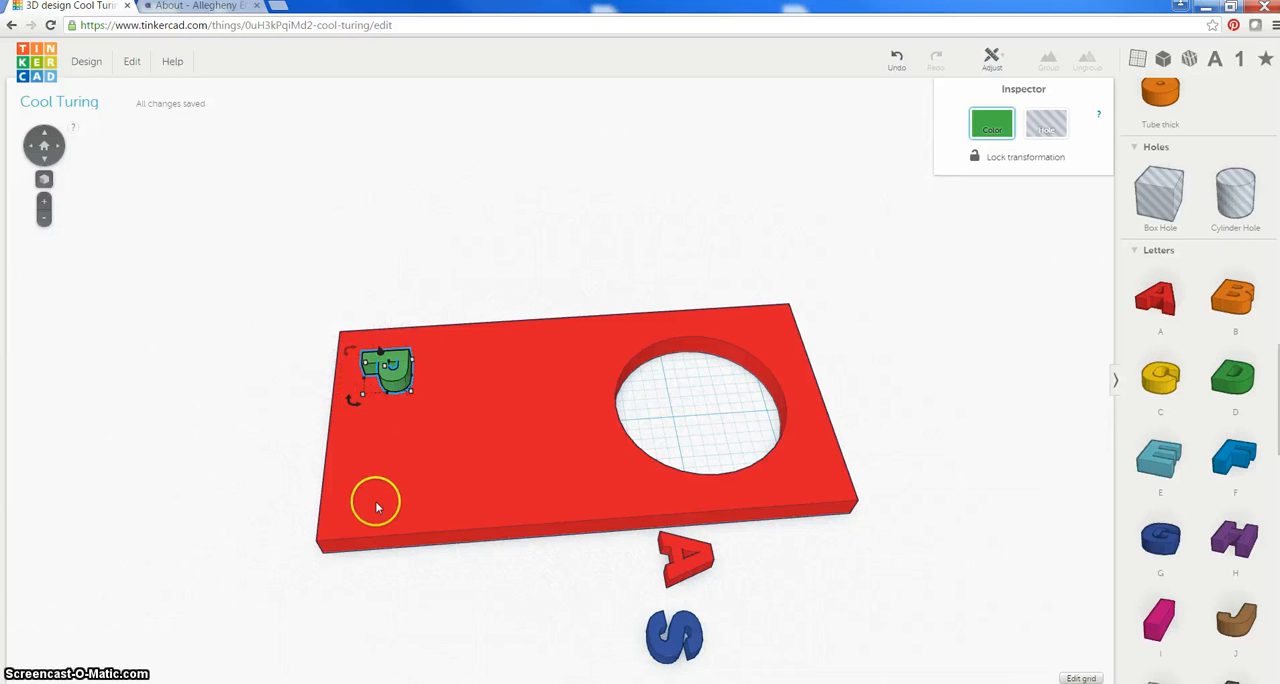
pyautogui.moveTo(359, 402); pyautogui.dragTo(414, 392)
# Rotate the A and S to face the same way as the P and place them on the slab after it
pyautogui.moveTo(682, 577); pyautogui.dragTo(481, 416)
pyautogui.click(614, 615)
pyautogui.click(674, 635)
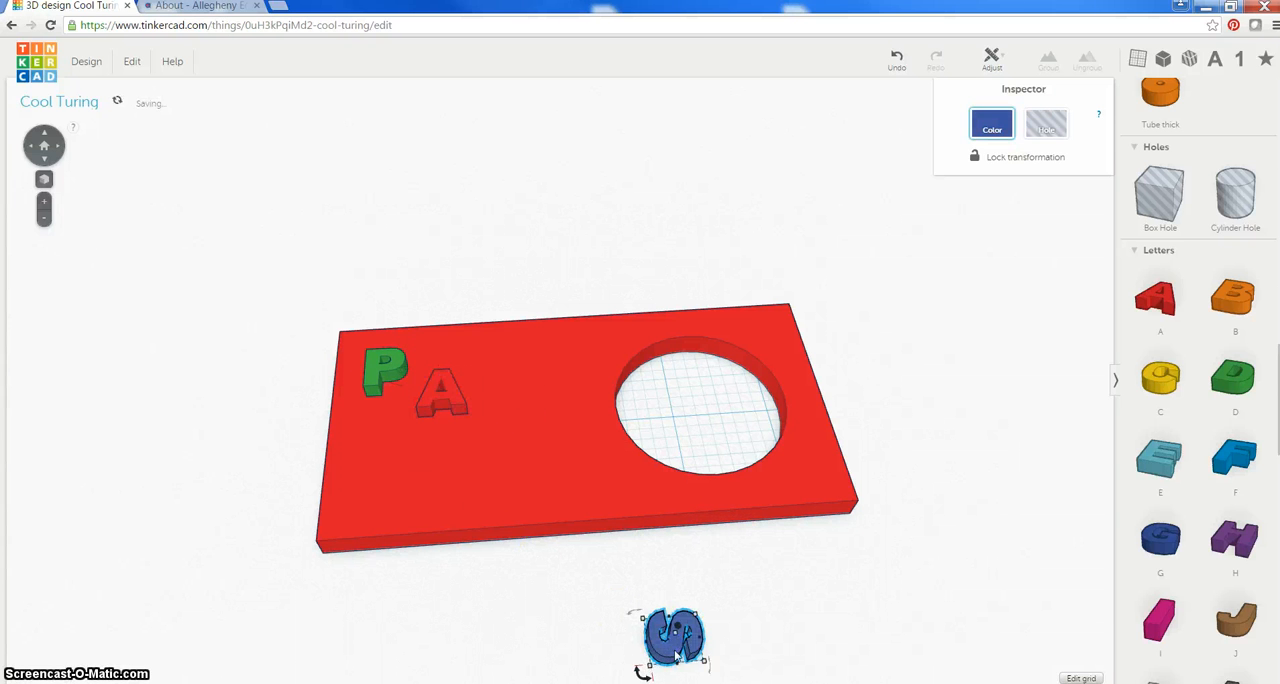
pyautogui.moveTo(645, 676); pyautogui.dragTo(716, 668)
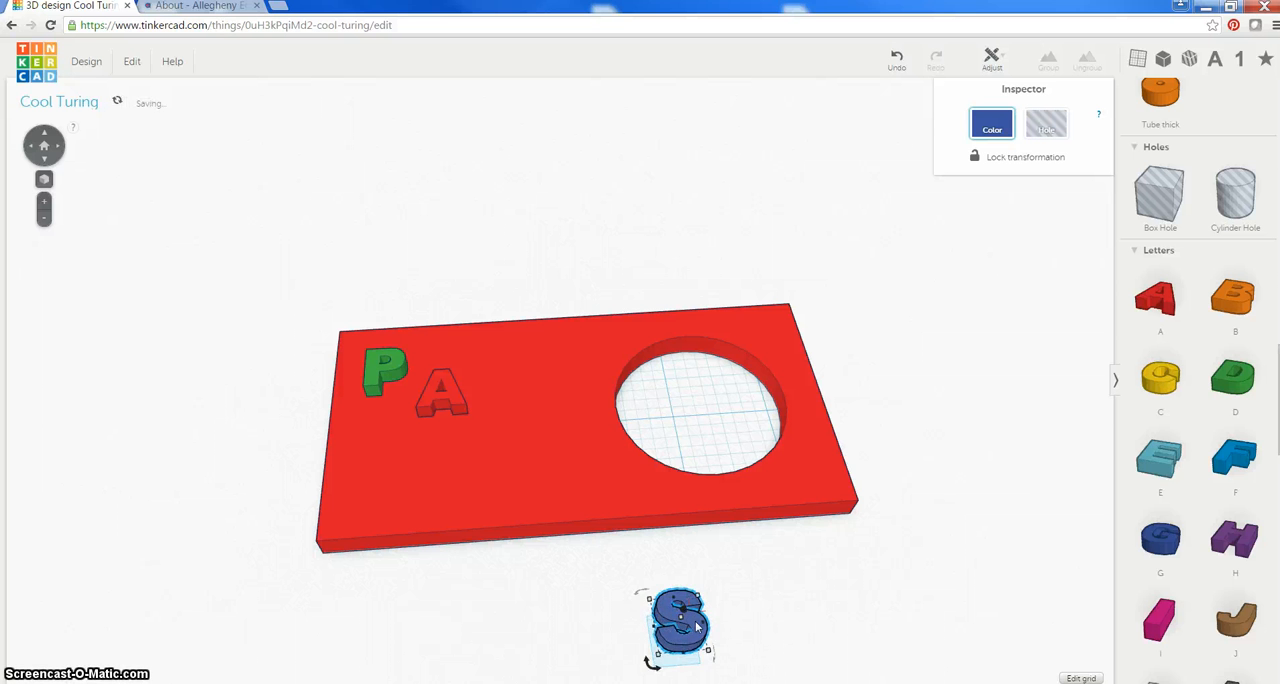
pyautogui.moveTo(670, 620); pyautogui.dragTo(473, 314)
# Move the A and S into a straight row with the P, each letter close to the previous one
pyautogui.moveTo(394, 397); pyautogui.dragTo(469, 657, button='right')
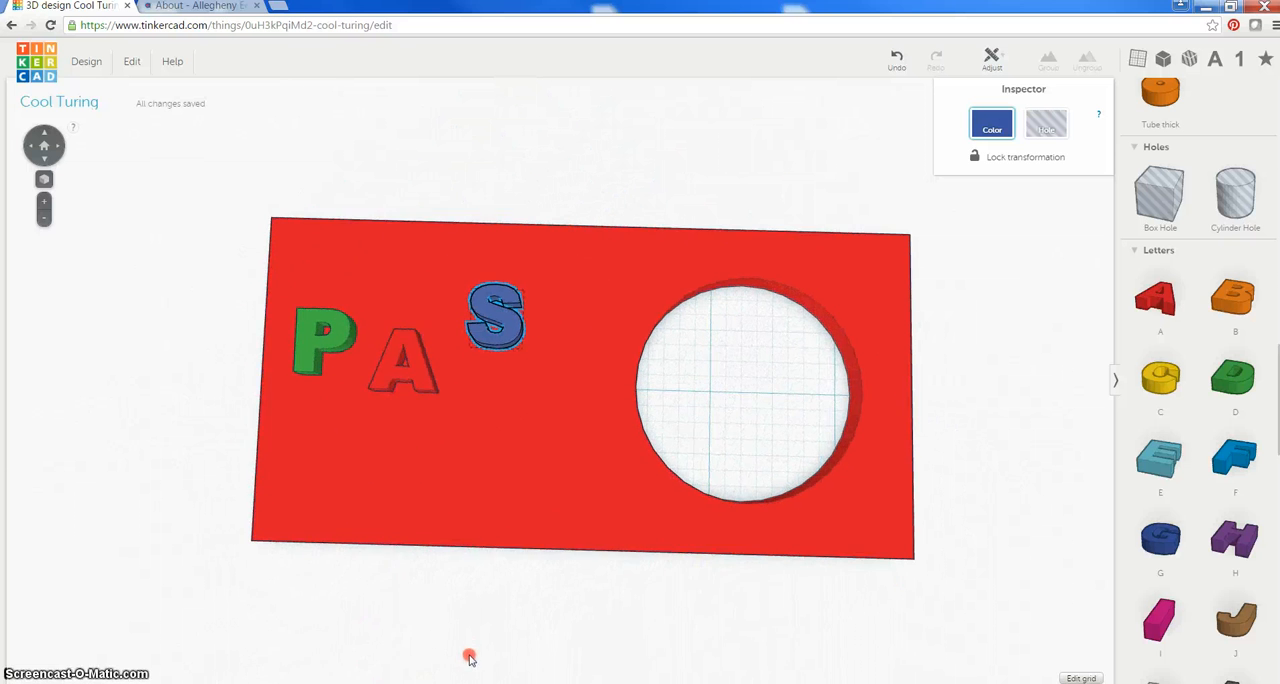
pyautogui.moveTo(418, 387)
pyautogui.mouseDown()
pyautogui.moveTo(403, 357)
pyautogui.moveTo(423, 347)
pyautogui.moveTo(406, 372)
pyautogui.mouseUp()
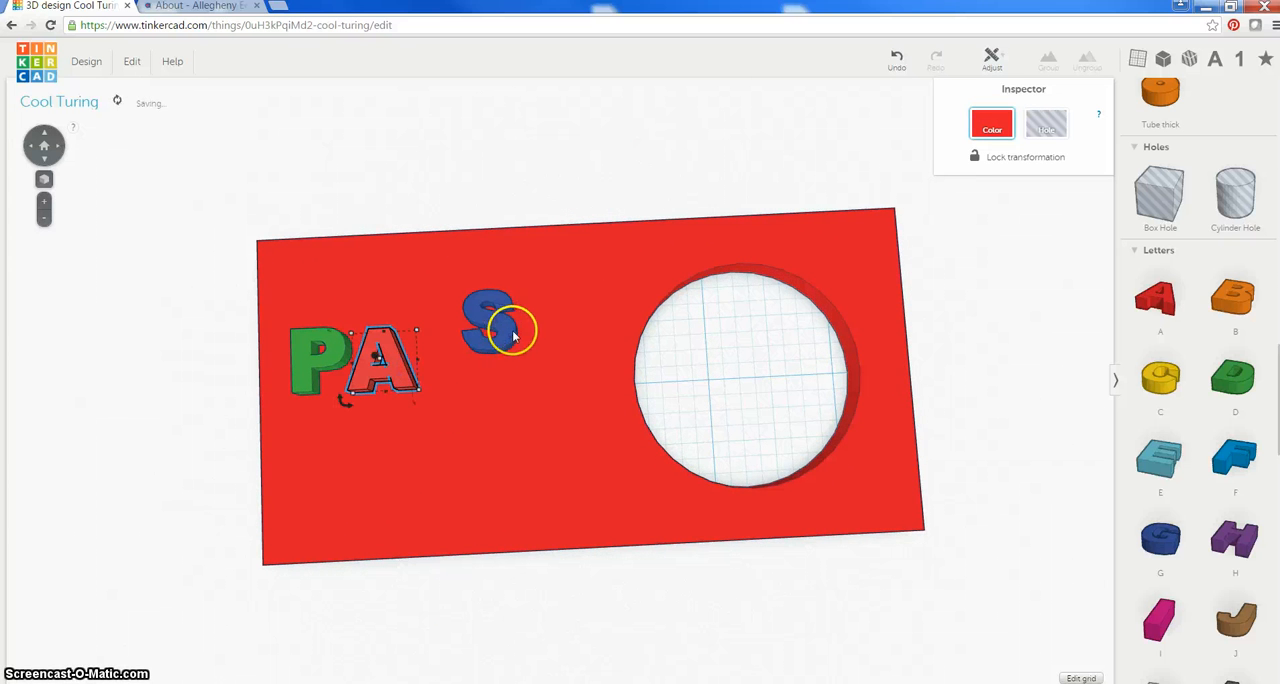
pyautogui.click(512, 337)
pyautogui.moveTo(497, 364); pyautogui.dragTo(458, 368)
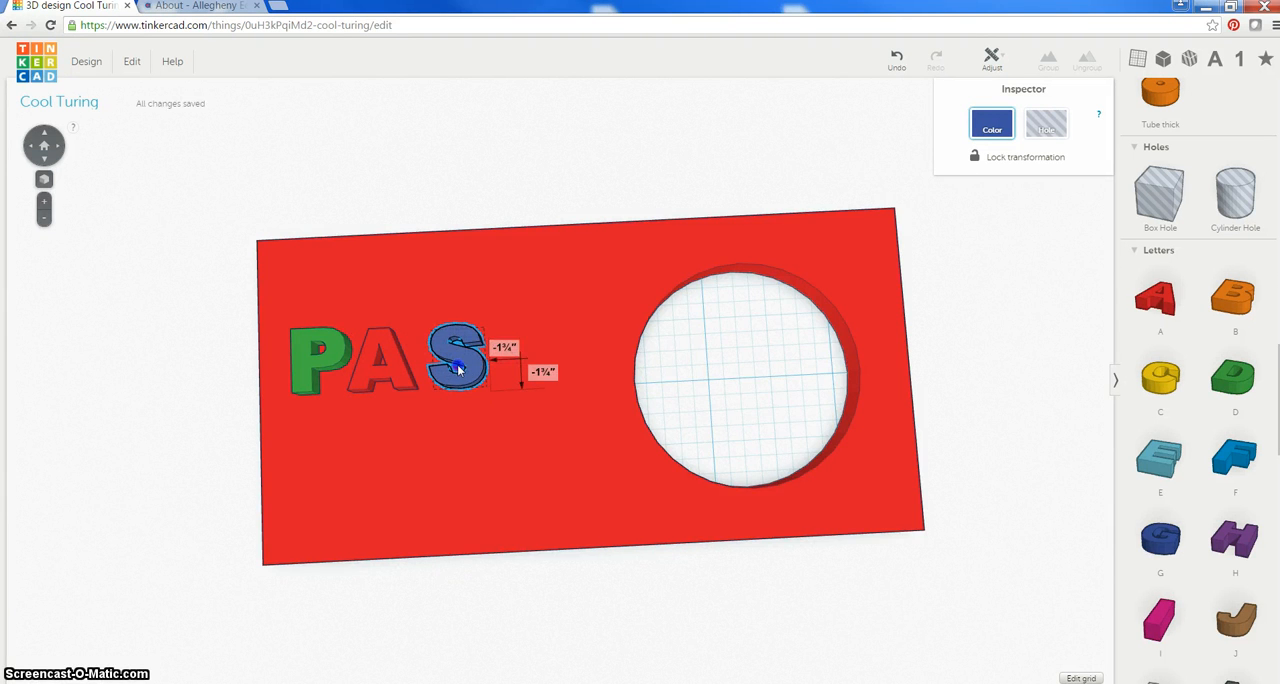
# Lower the P, A and S toward the slab's top surface, keeping them at a matching height
pyautogui.moveTo(398, 481); pyautogui.dragTo(404, 363, button='right')
pyautogui.click(335, 367)
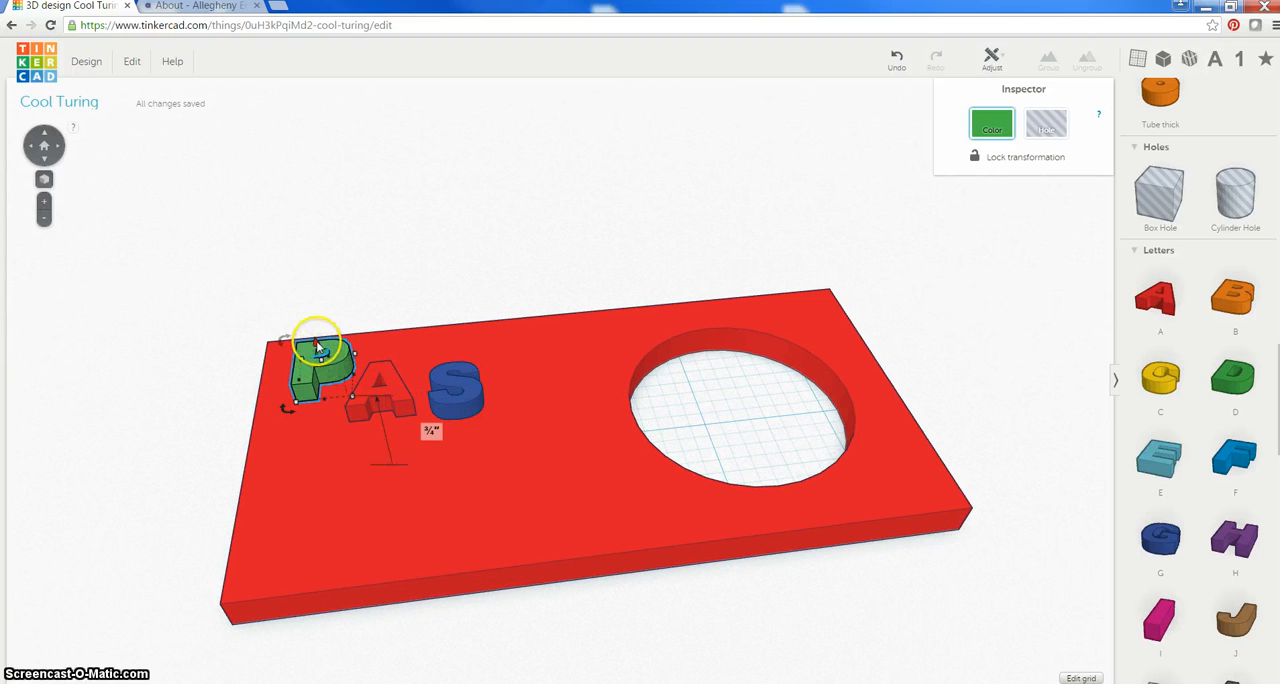
pyautogui.moveTo(328, 368); pyautogui.dragTo(376, 390)
pyautogui.click(403, 386)
pyautogui.click(477, 402)
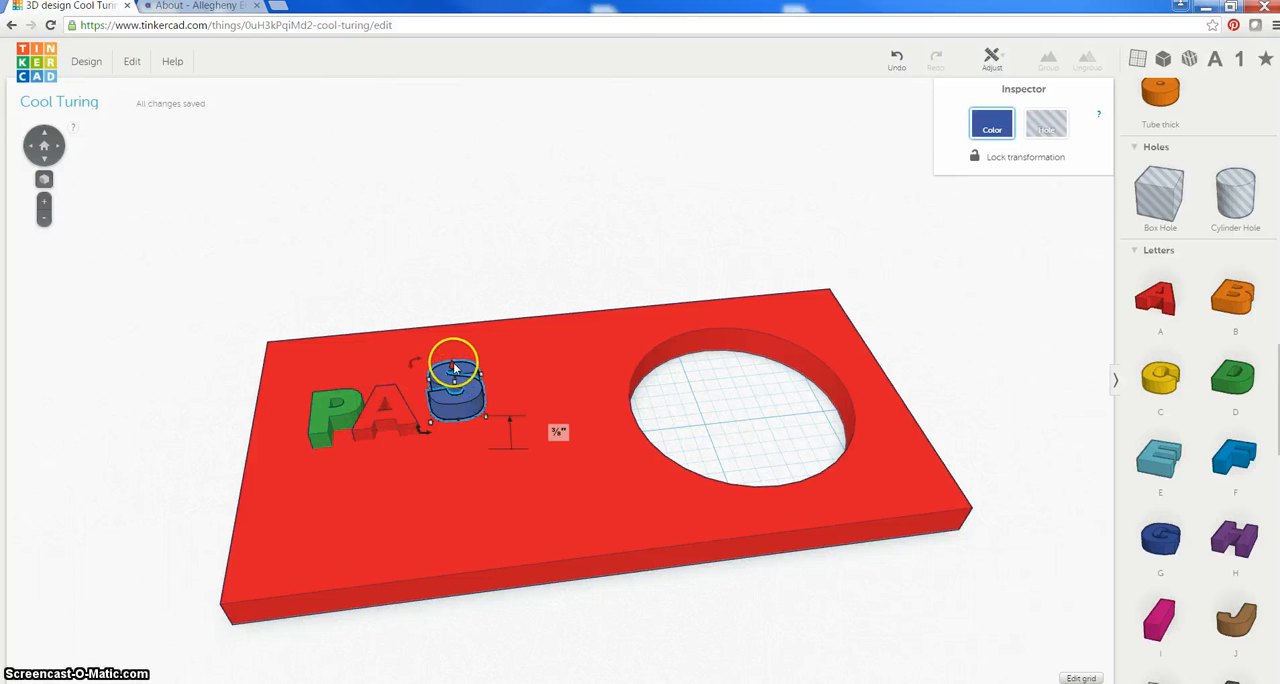
pyautogui.moveTo(454, 368); pyautogui.dragTo(454, 381)
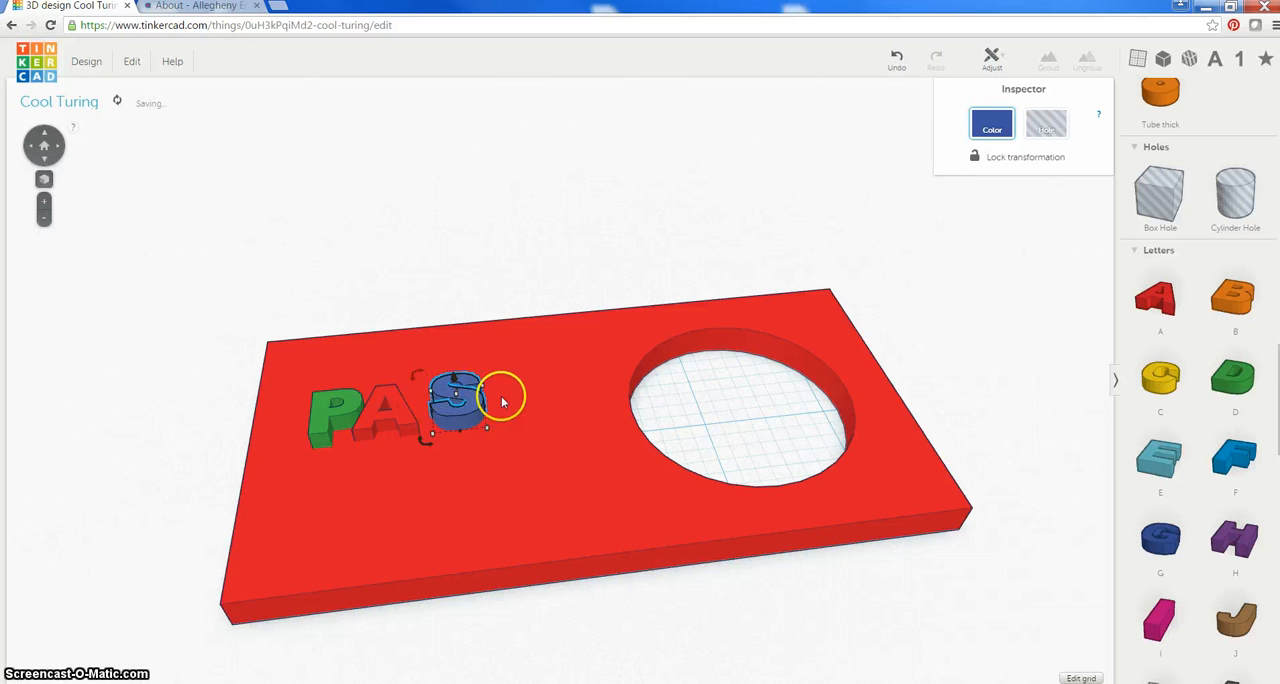
# Move the A and S along the row to space the three letters evenly on the slab
pyautogui.moveTo(502, 402); pyautogui.dragTo(497, 503, button='right')
pyautogui.click(466, 375)
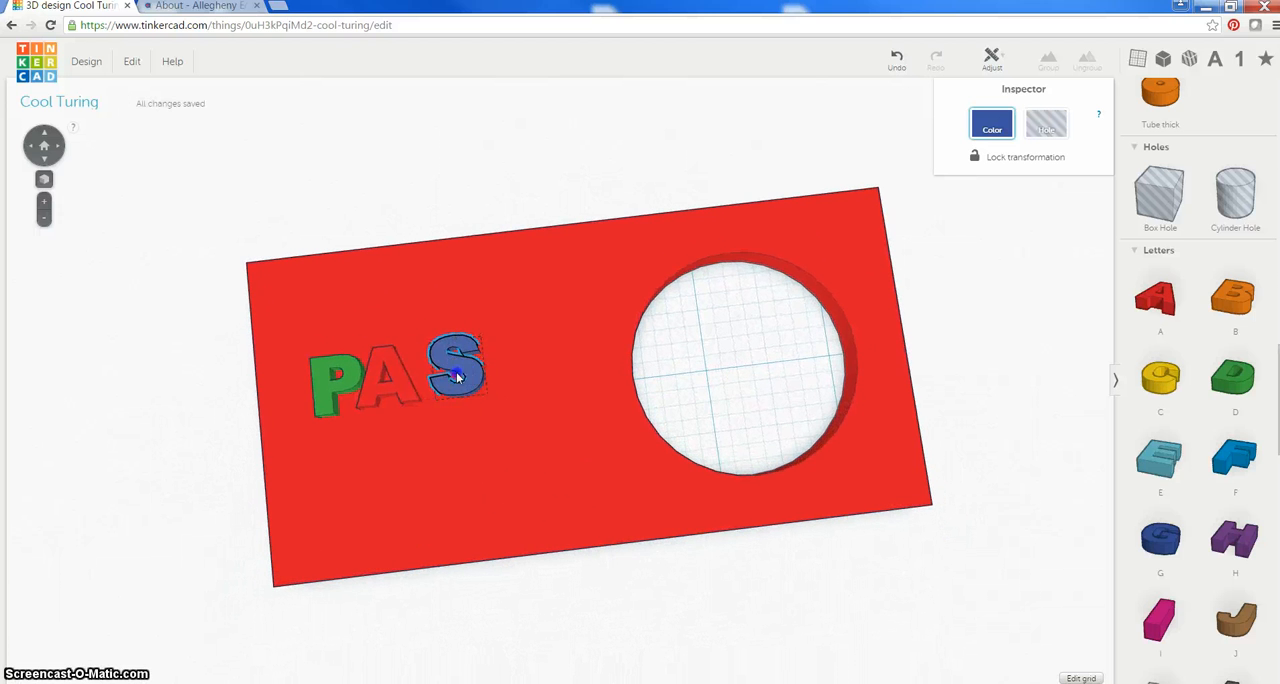
pyautogui.moveTo(458, 376); pyautogui.dragTo(413, 389)
pyautogui.click(469, 380)
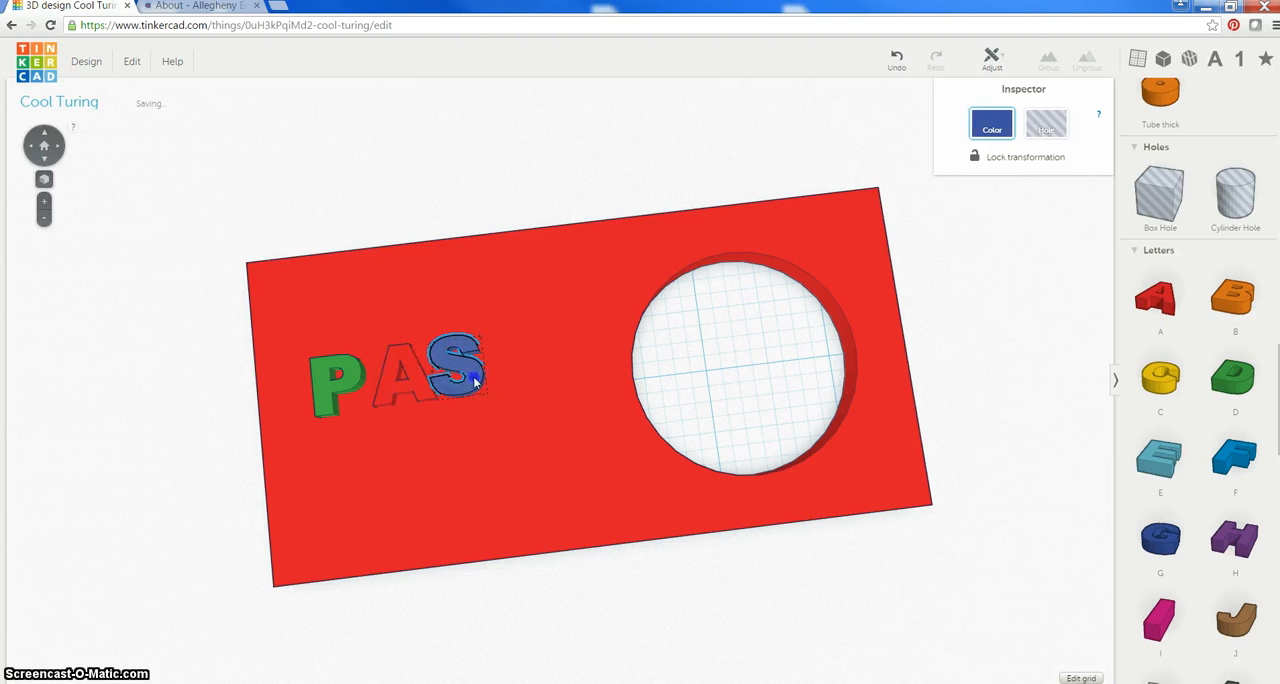
pyautogui.moveTo(534, 472); pyautogui.dragTo(486, 455, button='right')
pyautogui.click(571, 205)
pyautogui.click(501, 359)
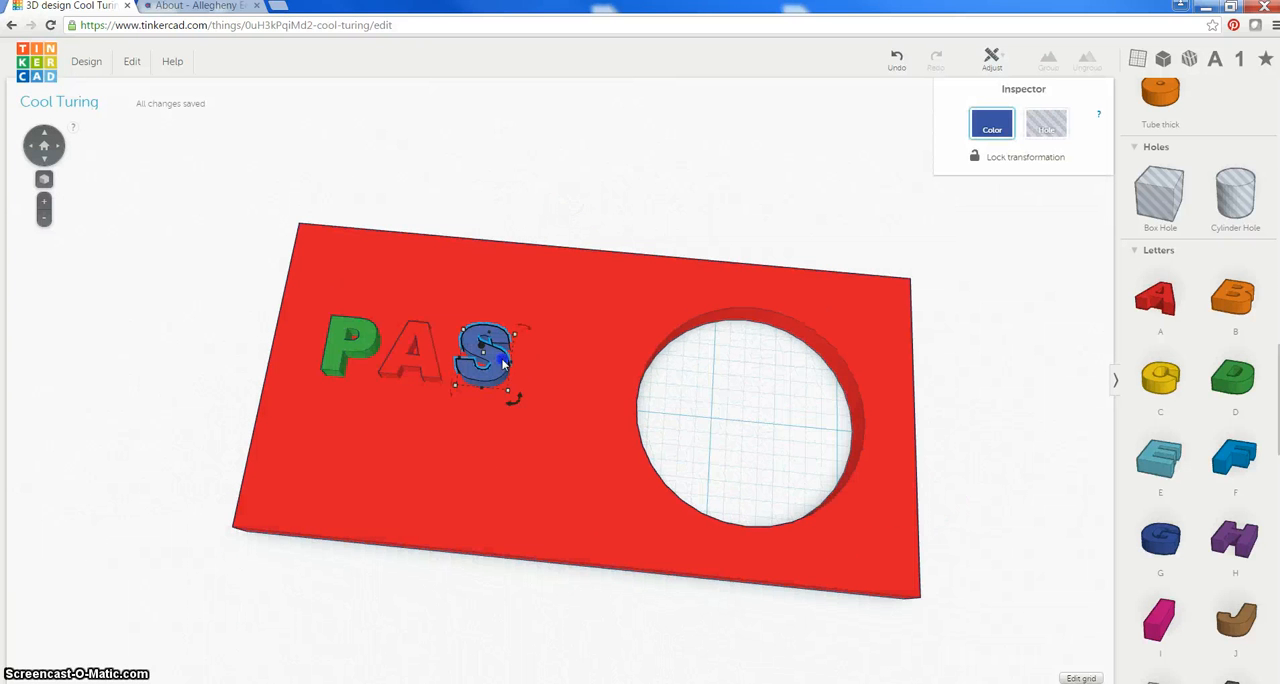
# Duplicate the S and place the copy after the first S to spell PASS on the slab
pyautogui.click(500, 401)
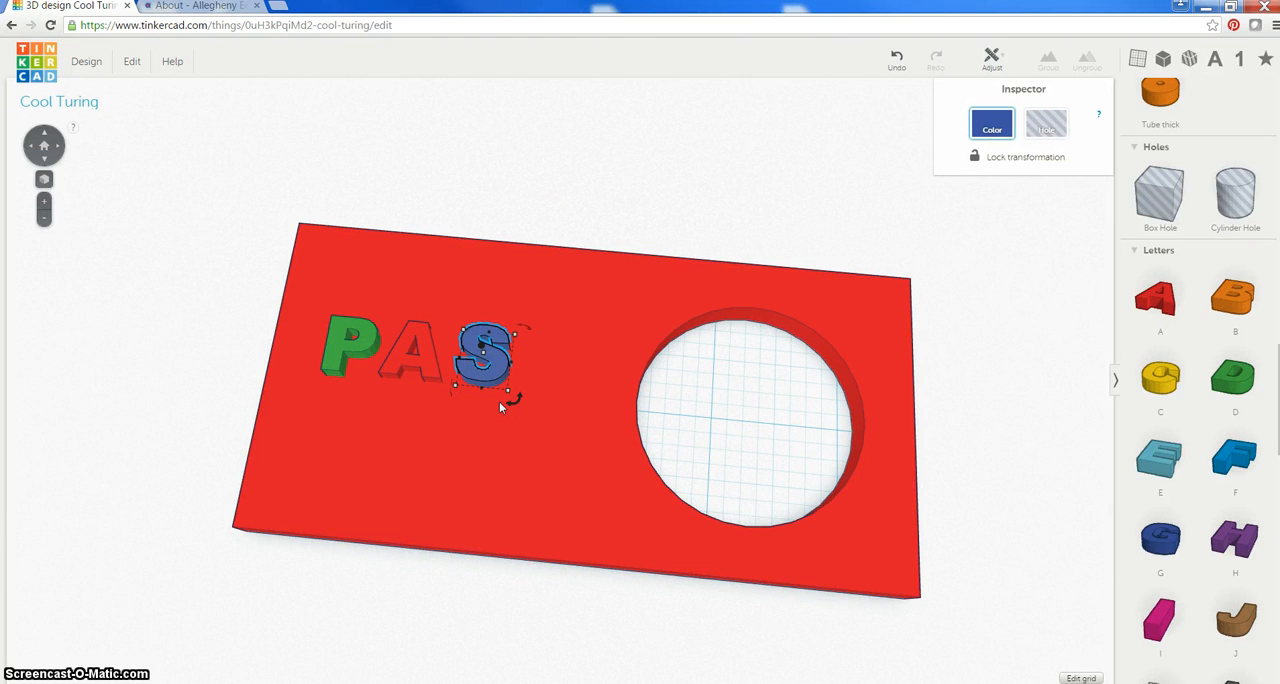
pyautogui.hotkey('ctrl', 'v')
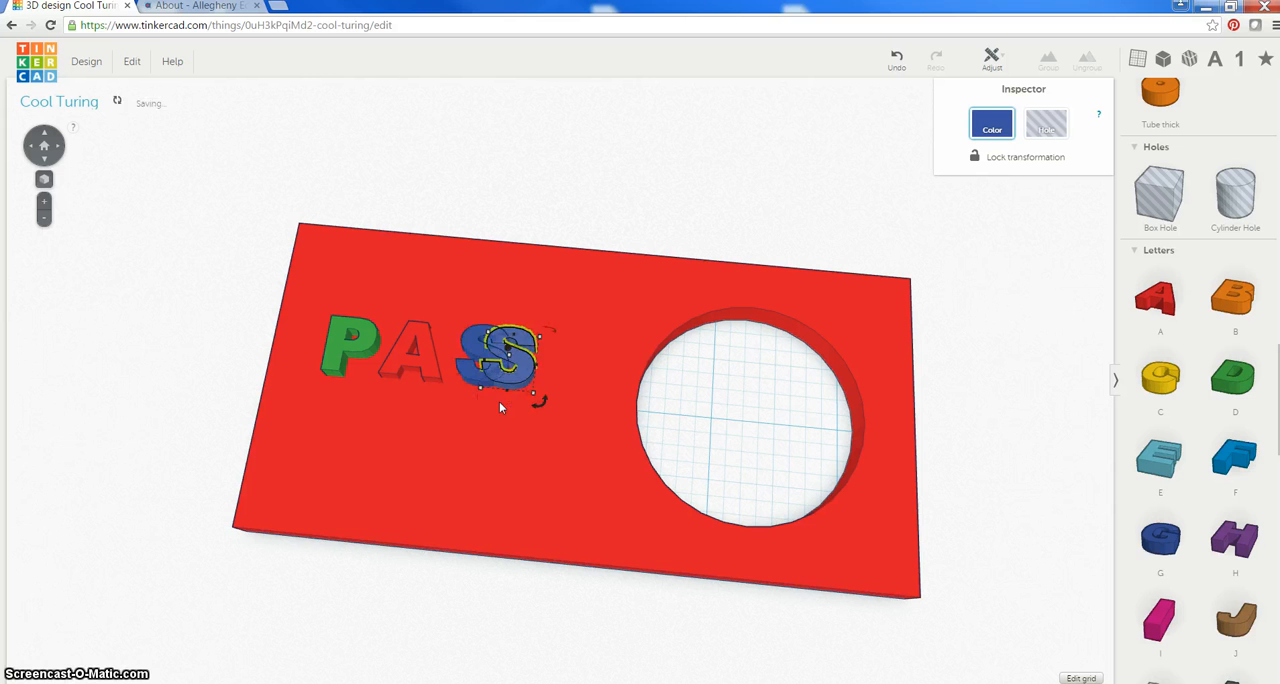
pyautogui.moveTo(522, 370); pyautogui.dragTo(565, 380)
pyautogui.click(585, 201)
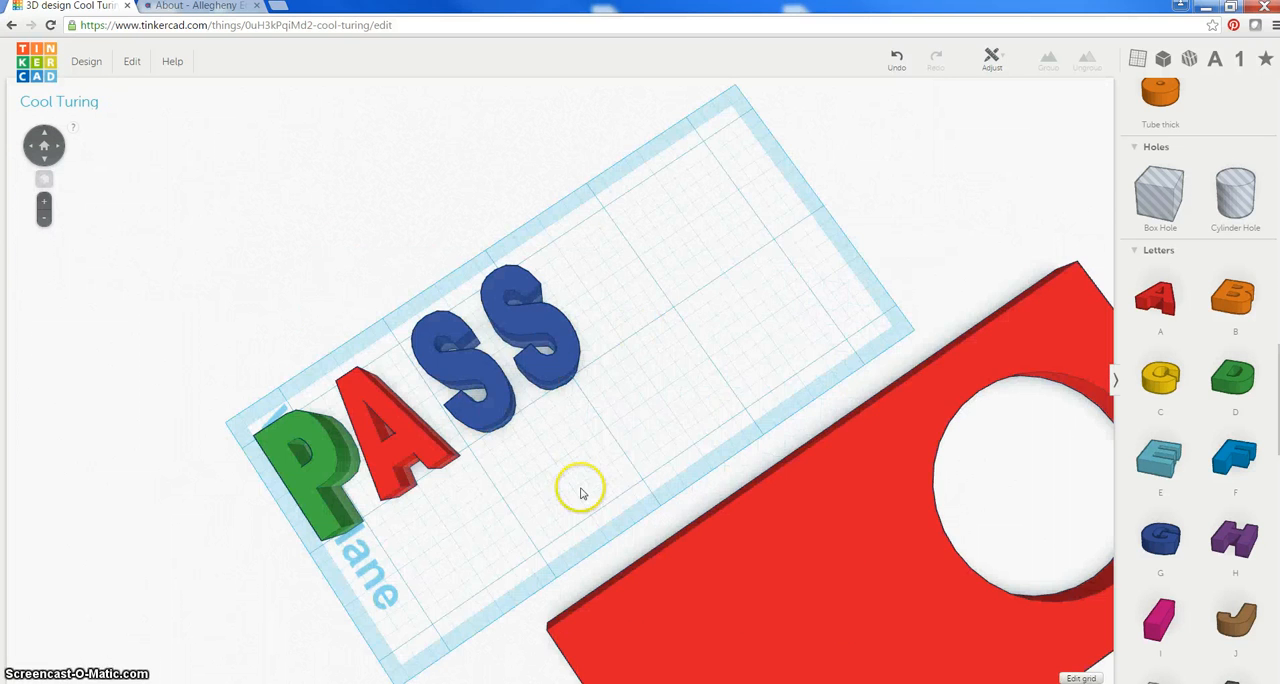
# Move the slab aside so all four PASS letters stand clear of it on the workplane
pyautogui.moveTo(745, 512); pyautogui.dragTo(709, 463)
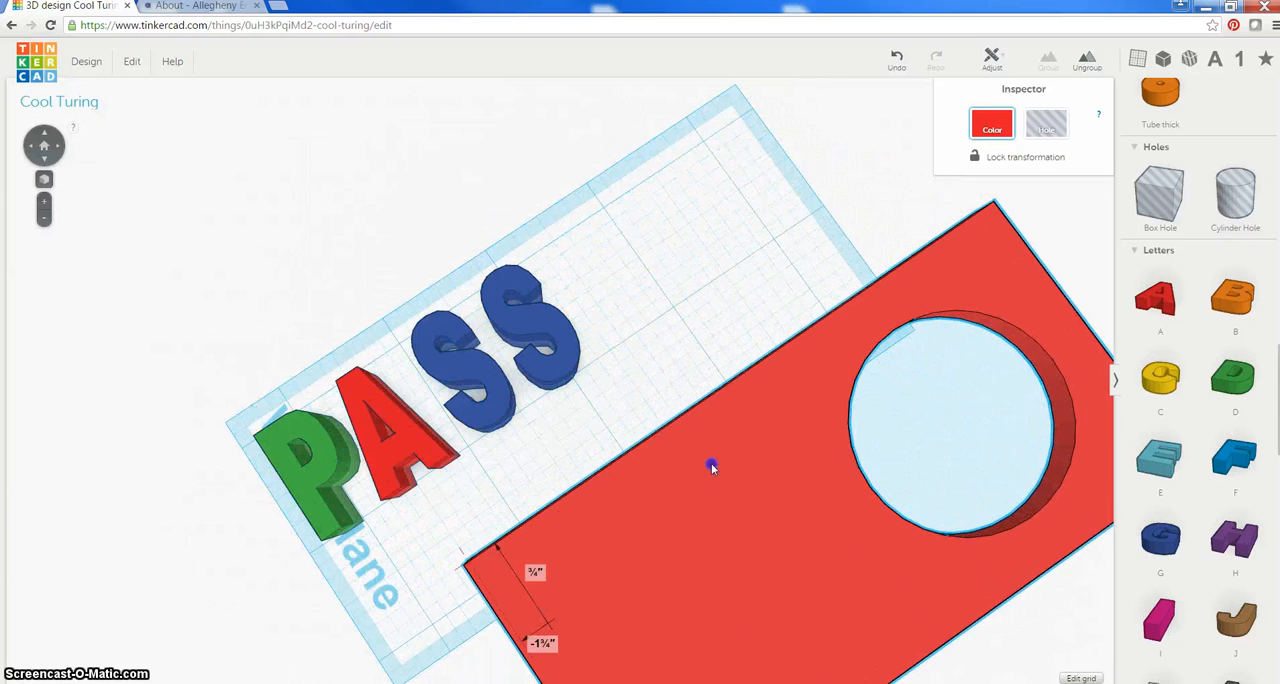
pyautogui.click(580, 417)
pyautogui.click(552, 388)
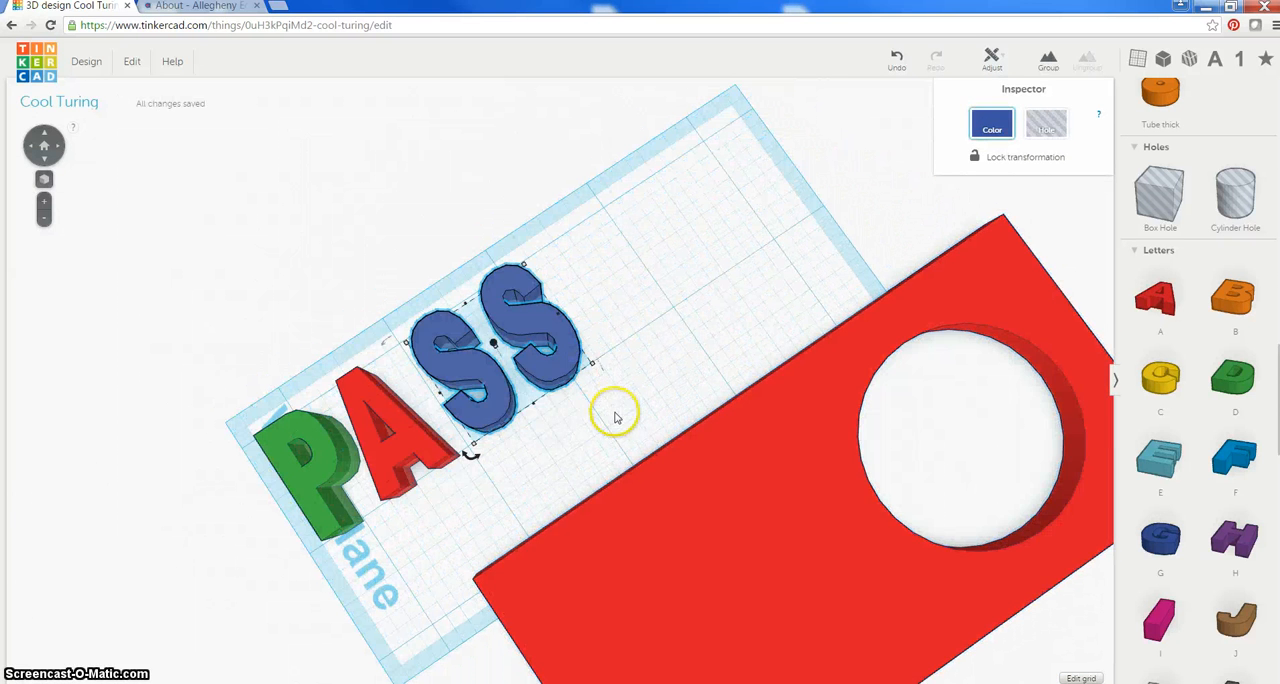
pyautogui.click(589, 412)
pyautogui.moveTo(565, 438); pyautogui.dragTo(482, 441, button='right')
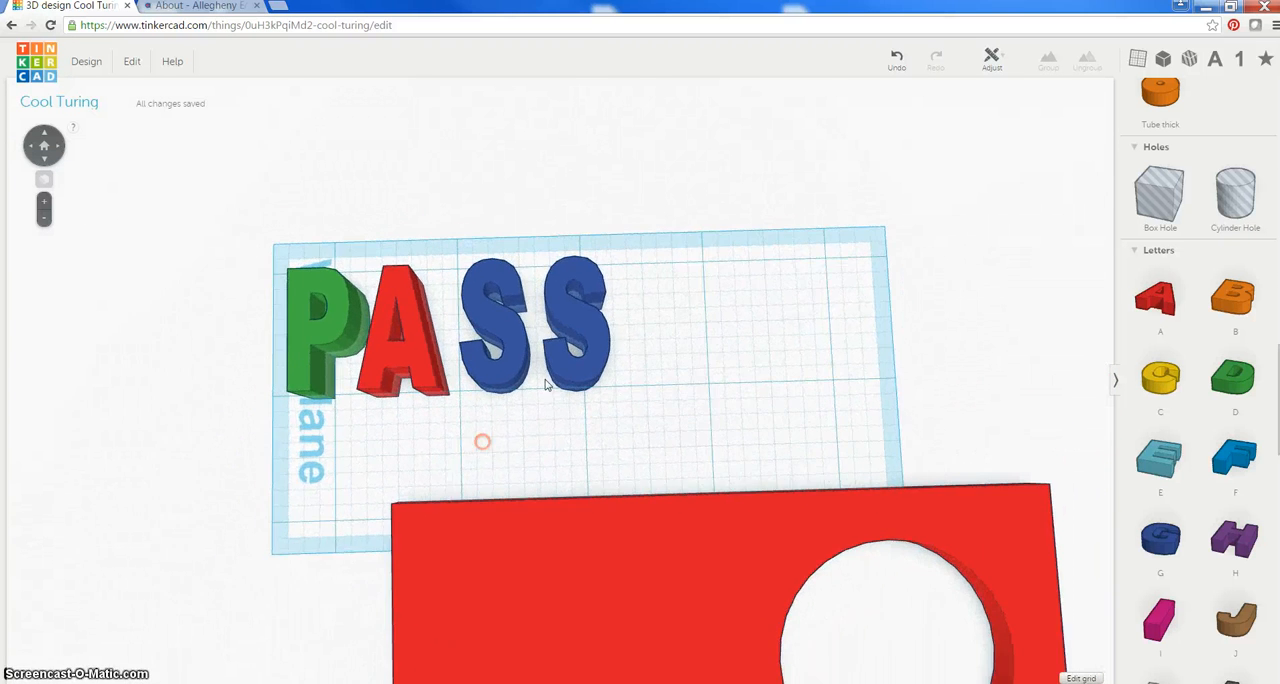
# Scale down the four PASS letters together, keeping the start of the P in place
pyautogui.click(566, 312)
pyautogui.keyDown('shift'); pyautogui.click(496, 331); pyautogui.keyUp('shift')
pyautogui.keyDown('shift'); pyautogui.click(403, 345); pyautogui.keyUp('shift')
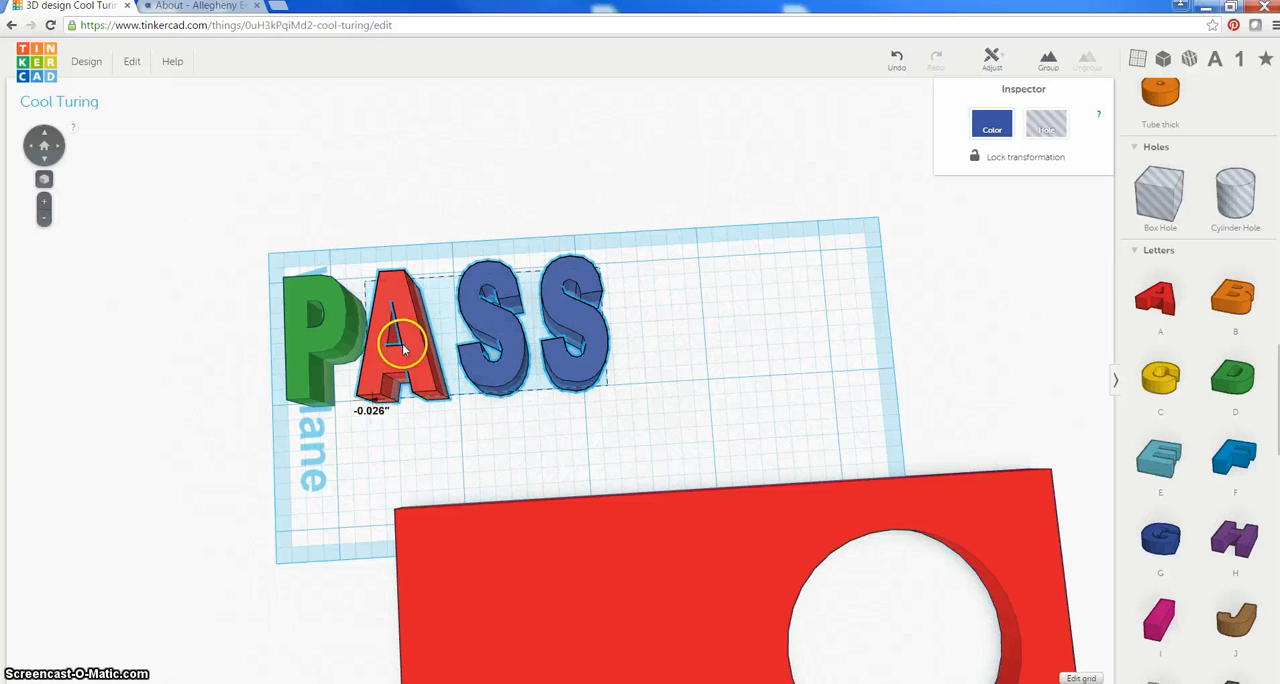
pyautogui.keyDown('shift'); pyautogui.click(328, 338); pyautogui.keyUp('shift')
pyautogui.moveTo(603, 273)
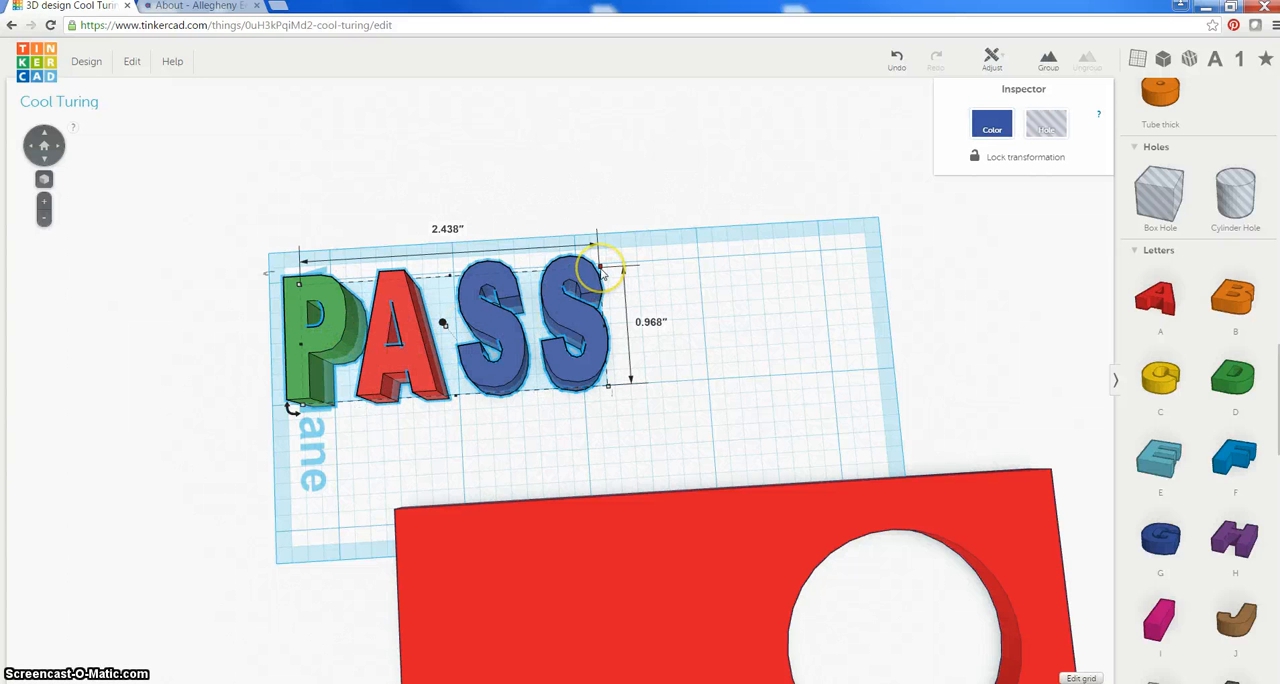
pyautogui.moveTo(603, 273); pyautogui.dragTo(565, 296)
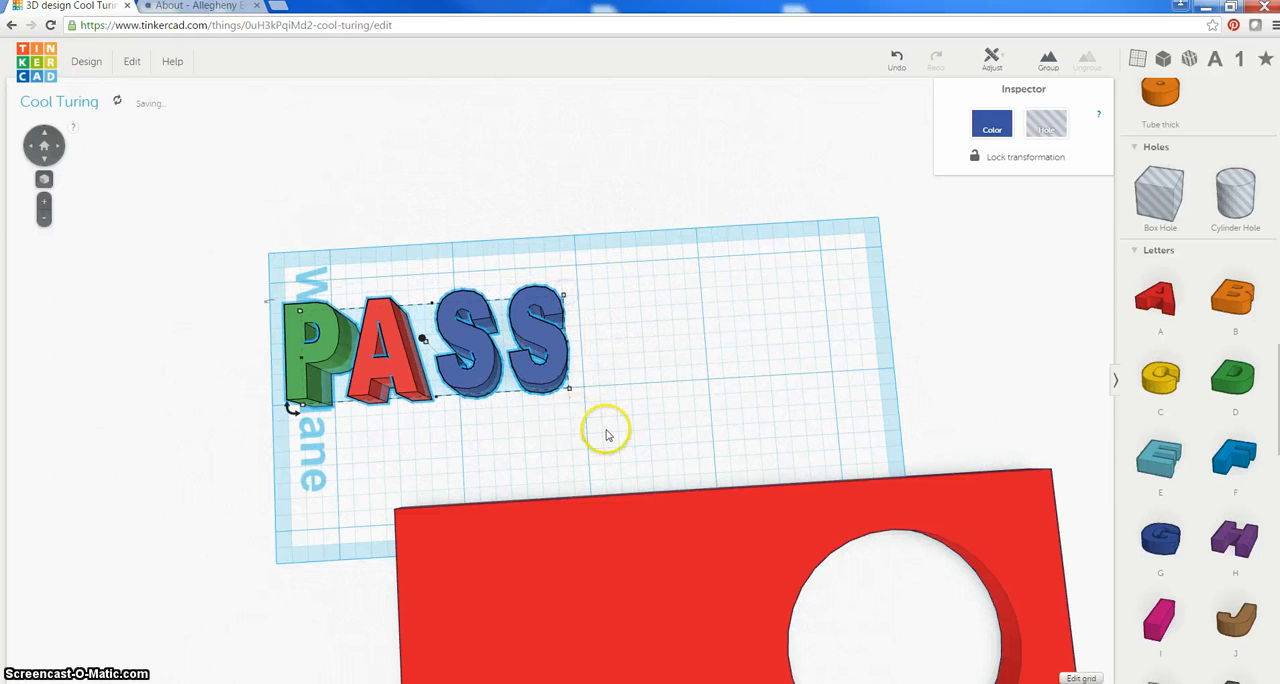
# Move the slab back under the letters so PASS sits between its short edge and the round hole
pyautogui.click(702, 387)
pyautogui.click(623, 568)
pyautogui.moveTo(643, 567); pyautogui.dragTo(531, 345)
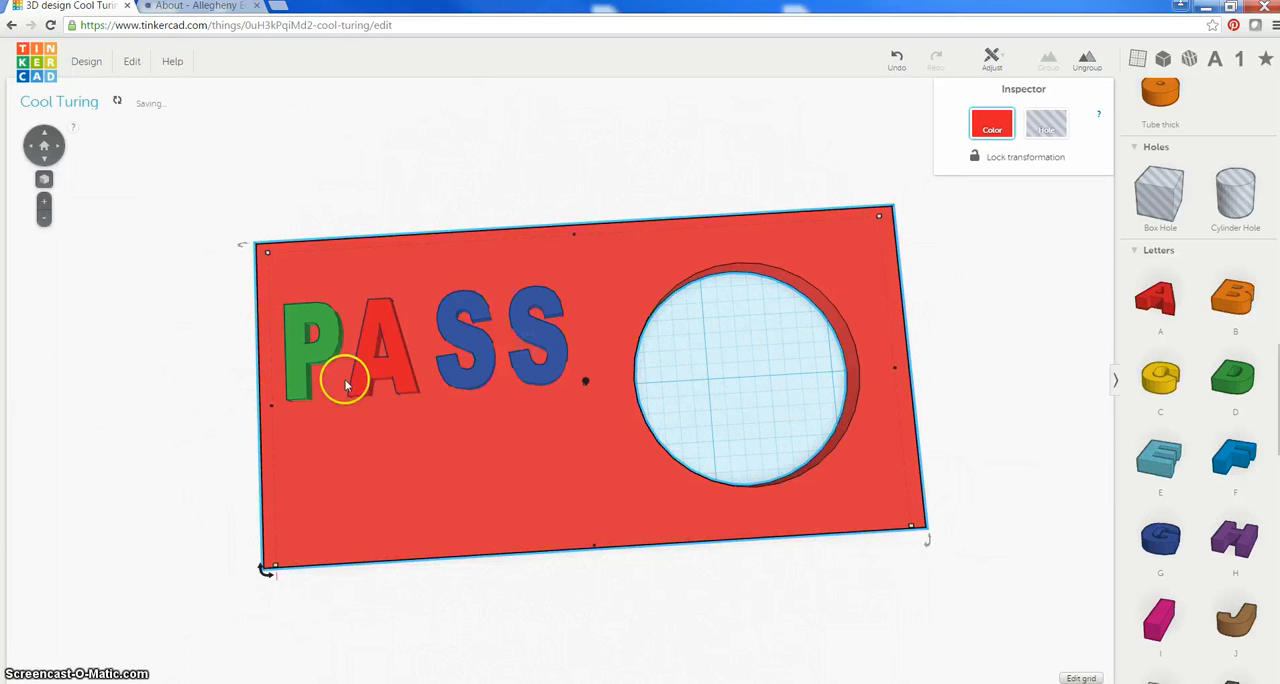
# Raise the undersides of all four letters to the slab's bottom face and turn the letters into holes
pyautogui.click(94, 351)
pyautogui.moveTo(94, 351); pyautogui.dragTo(276, 355, button='right')
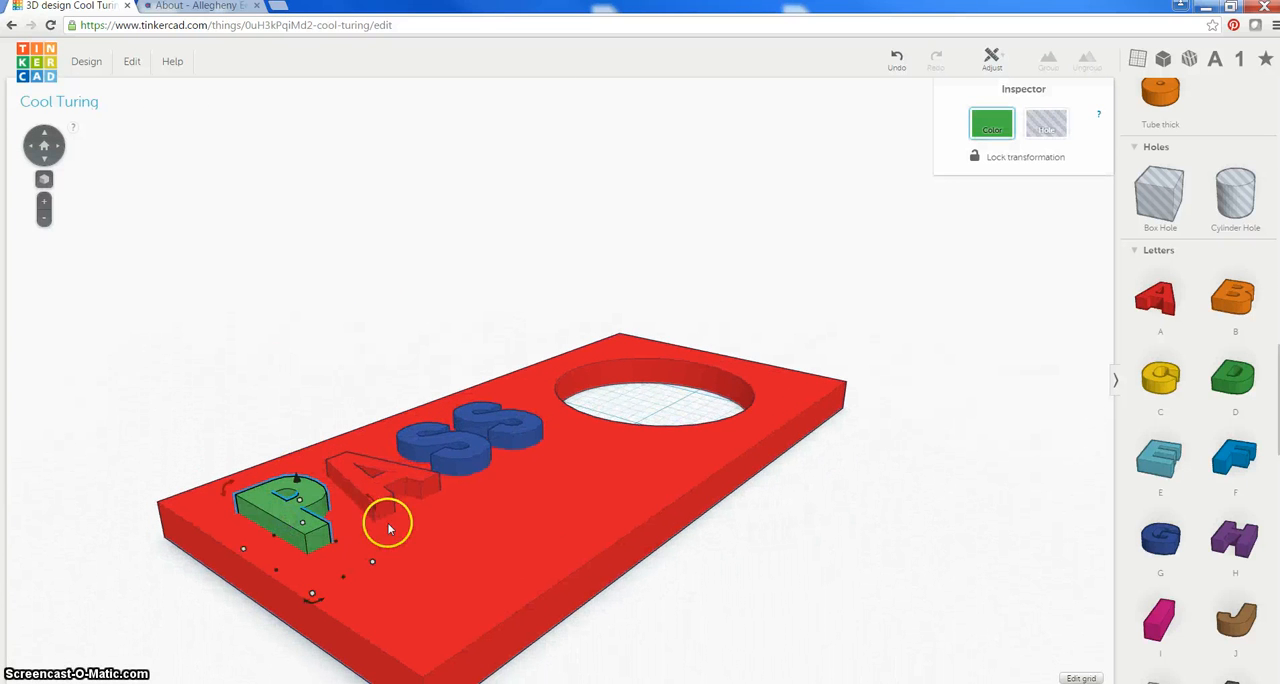
pyautogui.keyDown('shift'); pyautogui.click(375, 495); pyautogui.keyUp('shift')
pyautogui.keyDown('shift'); pyautogui.click(437, 447); pyautogui.keyUp('shift')
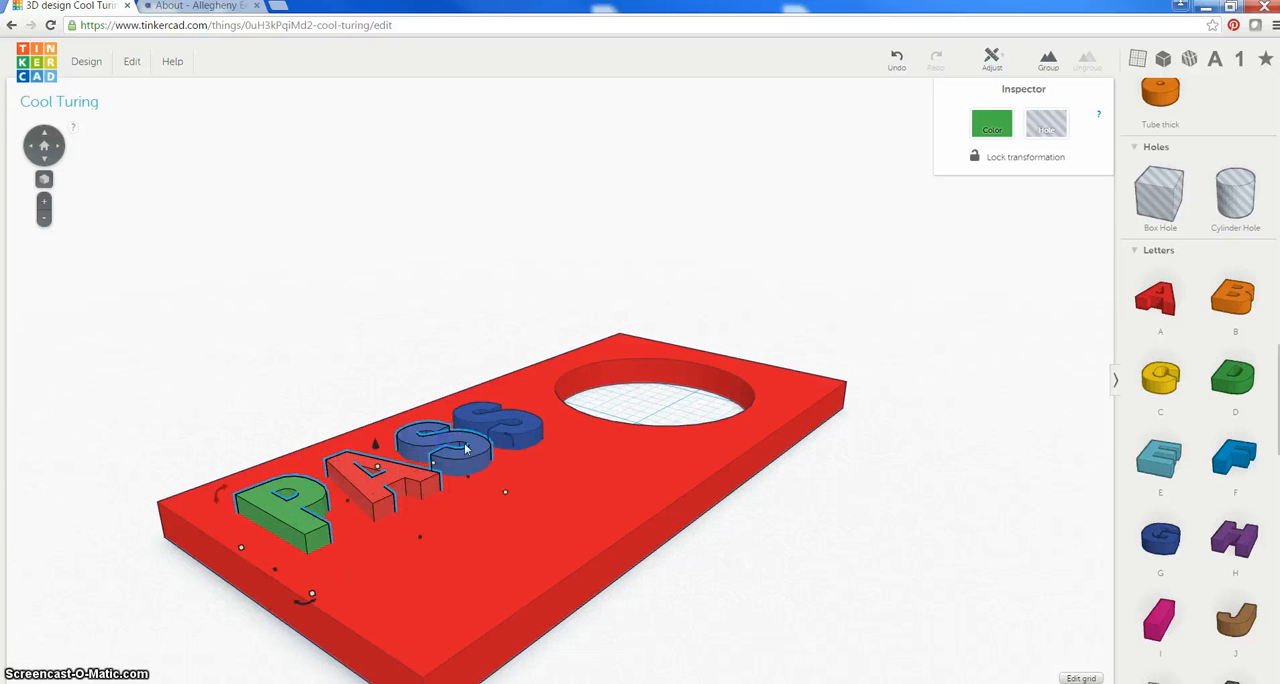
pyautogui.keyDown('shift'); pyautogui.click(513, 424); pyautogui.keyUp('shift')
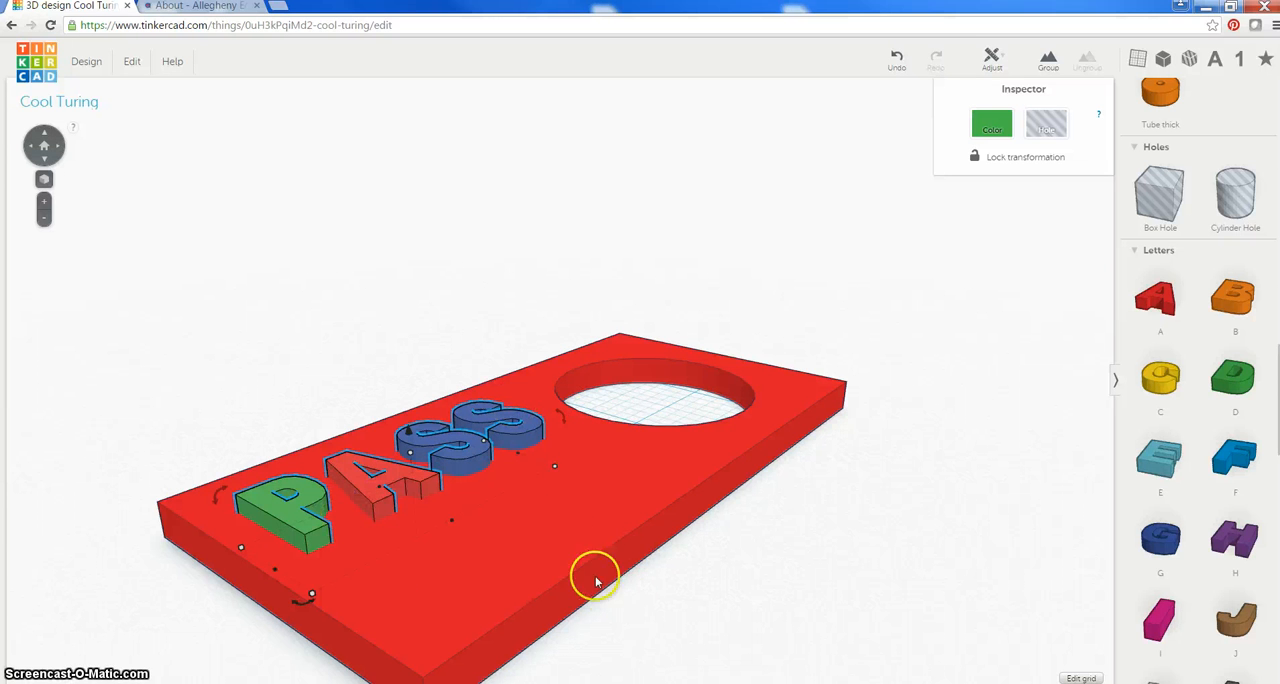
pyautogui.moveTo(644, 597); pyautogui.dragTo(437, 508, button='right')
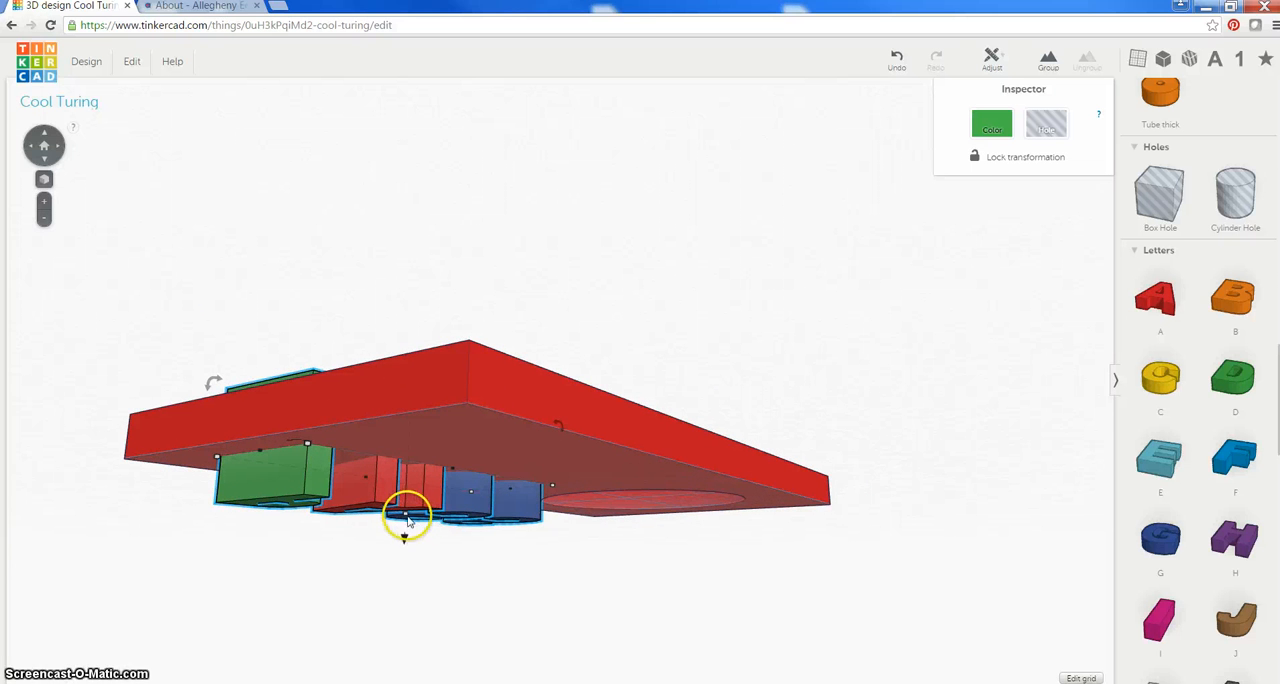
pyautogui.moveTo(408, 519); pyautogui.dragTo(414, 460)
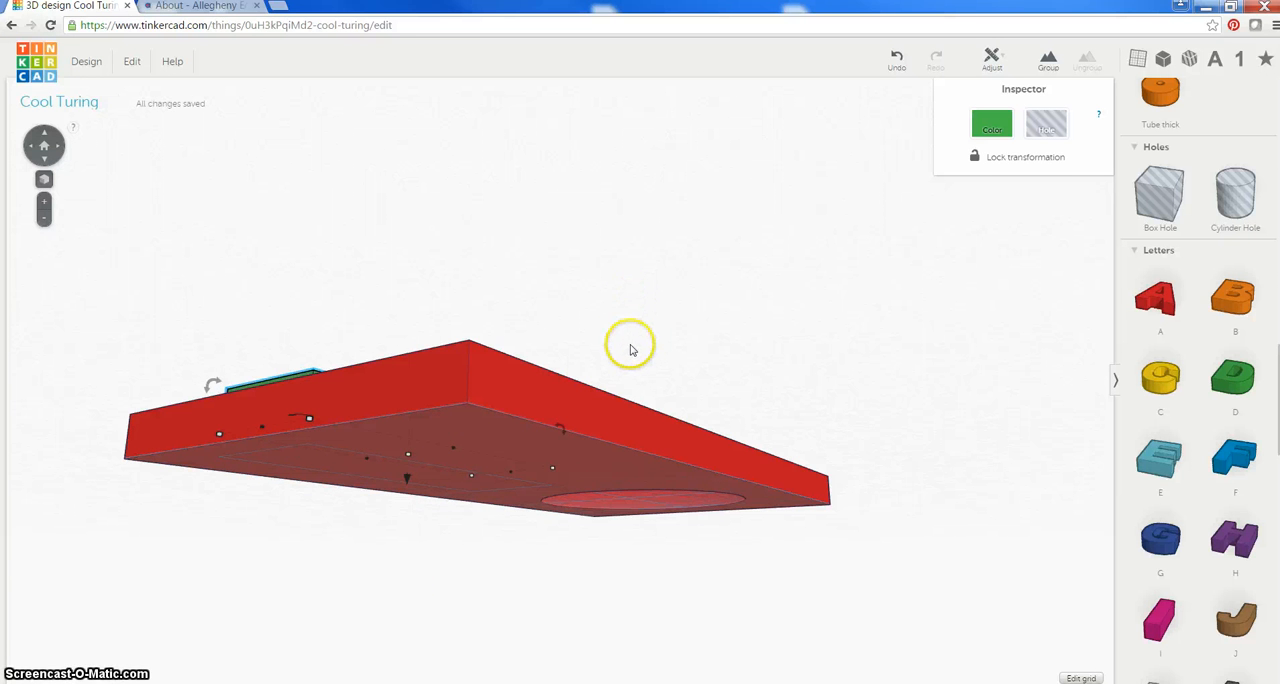
pyautogui.moveTo(630, 349); pyautogui.dragTo(534, 400, button='right')
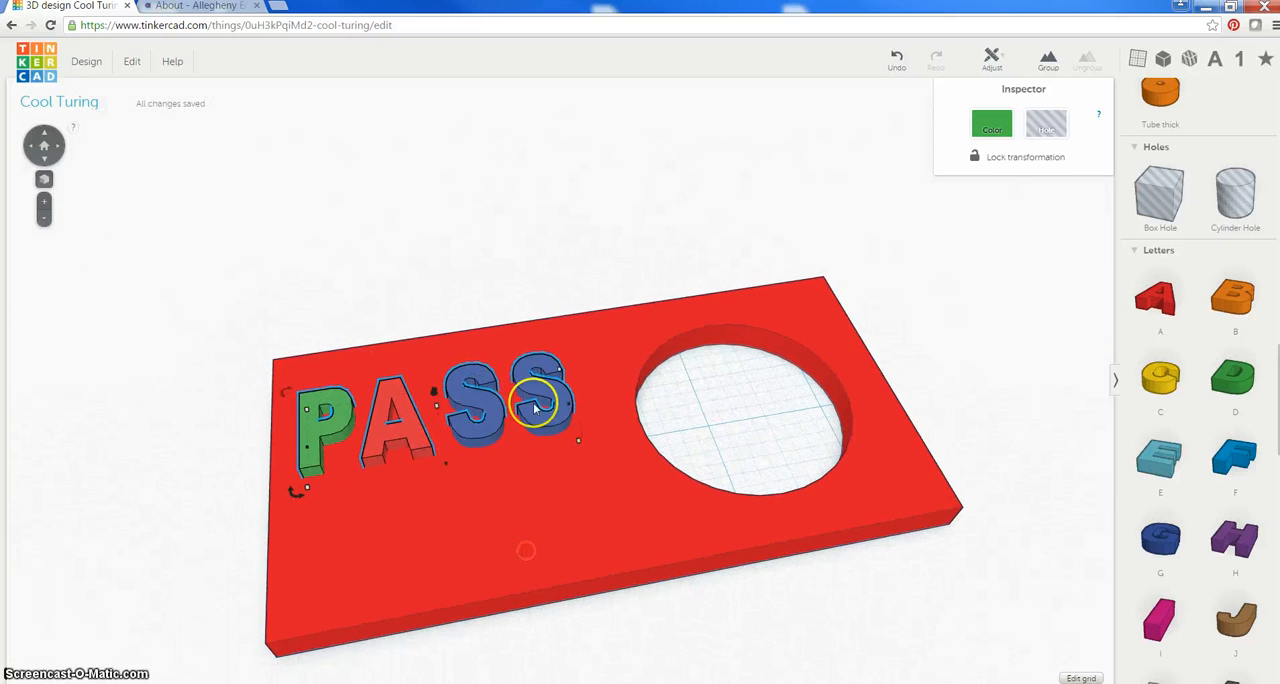
pyautogui.click(1046, 124)
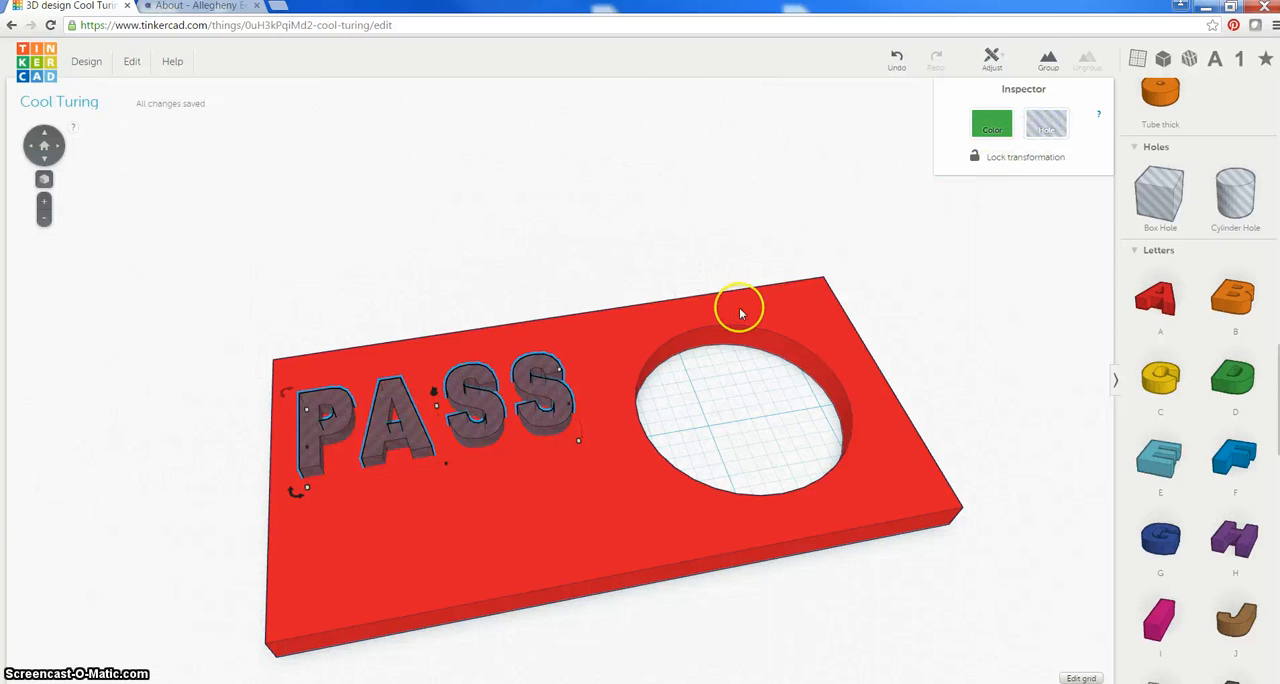
# Group the PASS hole letters with the slab, and undo the grouping
pyautogui.click(774, 307)
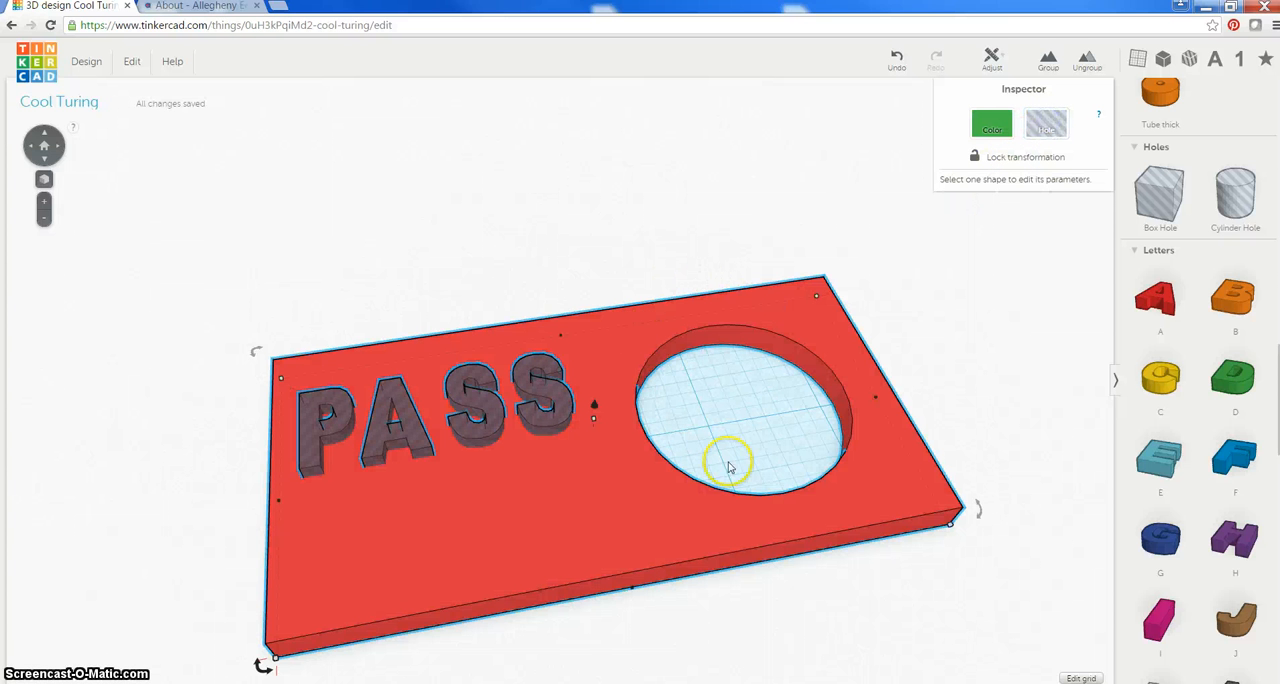
pyautogui.click(1047, 64)
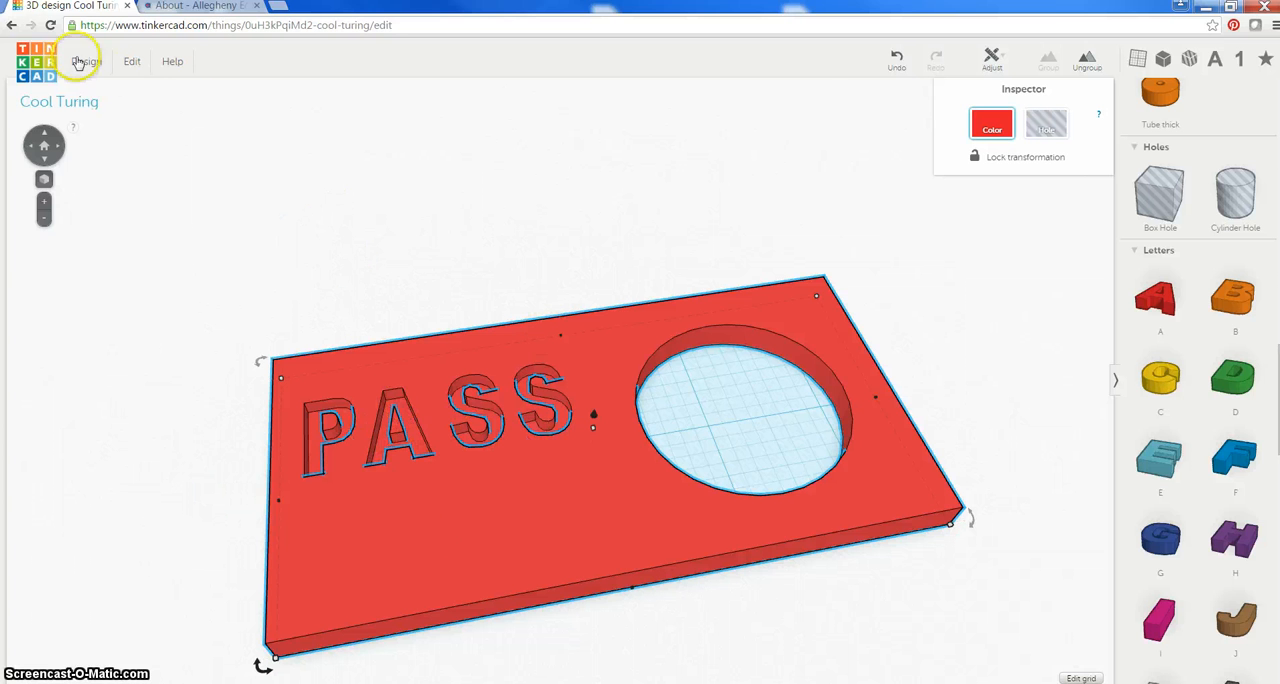
pyautogui.click(897, 62)
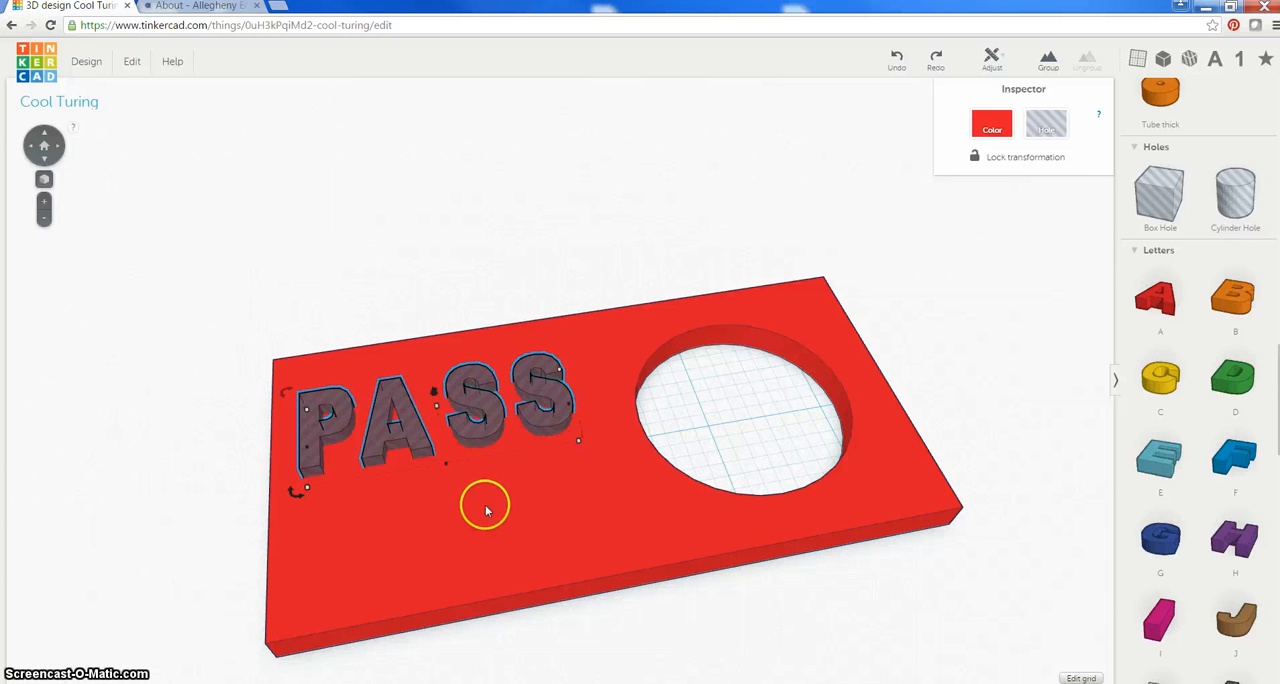
# Duplicate the PASS hole letters as a second row below the first and make the copy solid yellow
pyautogui.hotkey('ctrl', 'v')
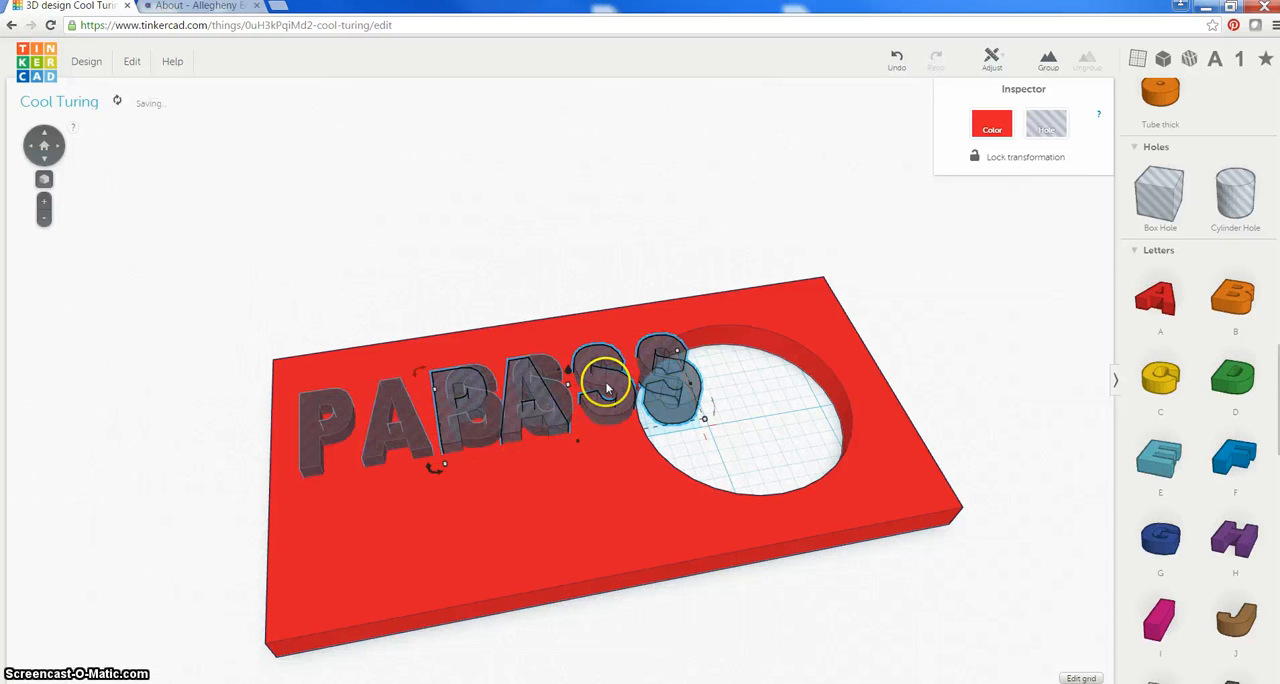
pyautogui.moveTo(605, 388); pyautogui.dragTo(490, 524)
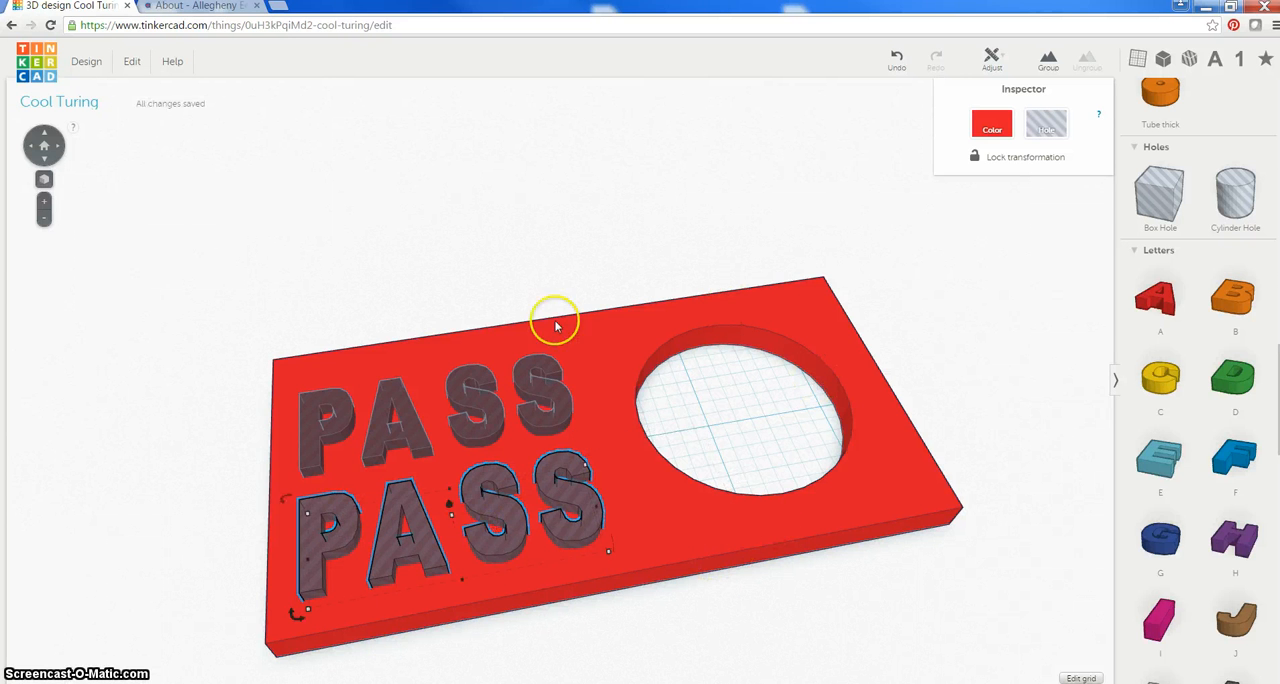
pyautogui.click(992, 124)
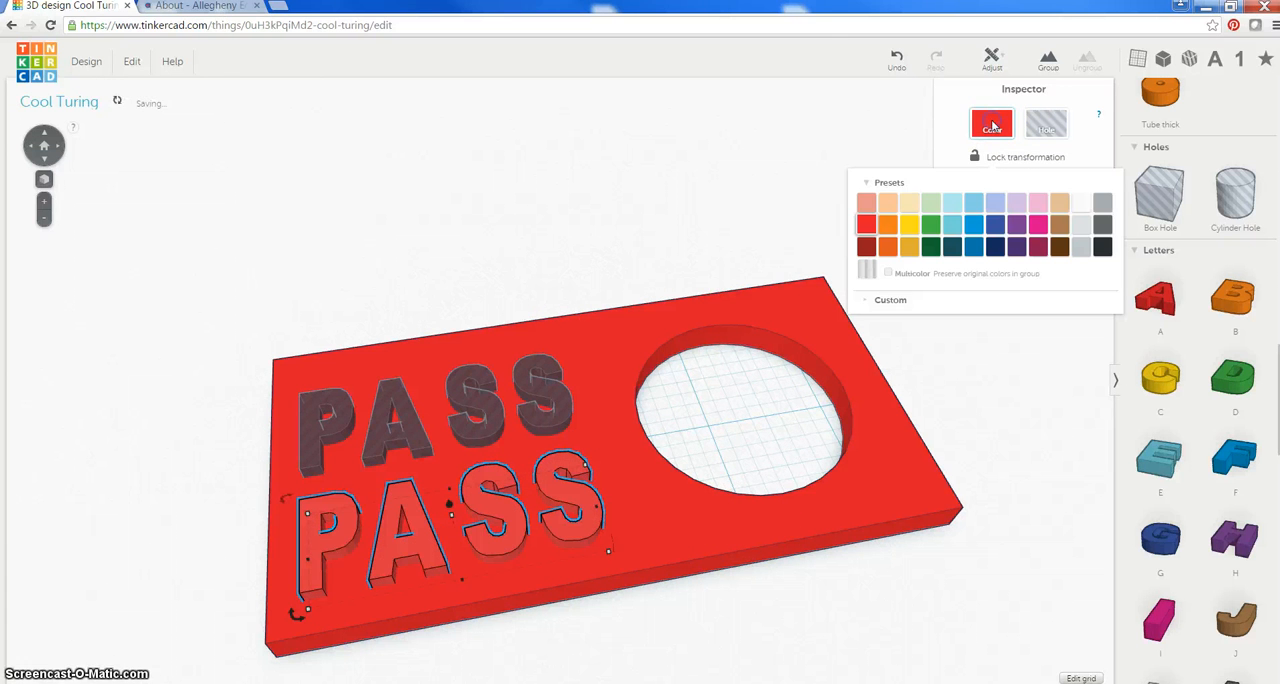
pyautogui.click(990, 130)
pyautogui.click(990, 130)
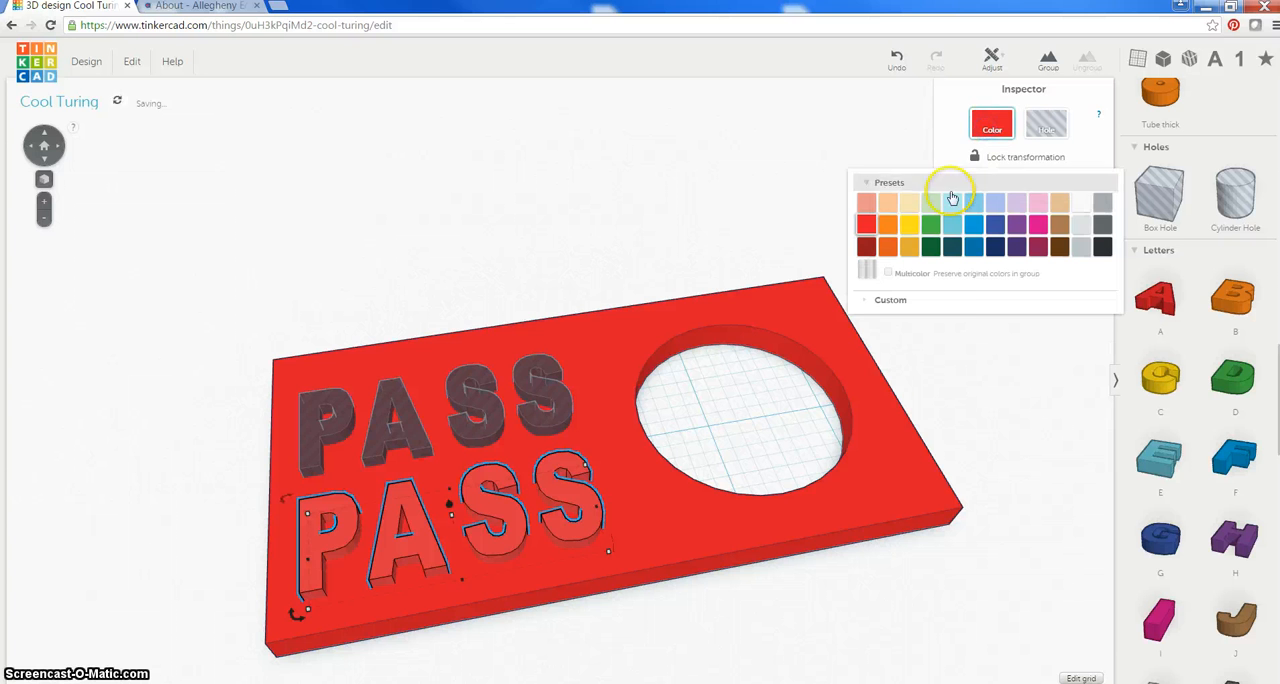
pyautogui.click(920, 228)
pyautogui.click(520, 193)
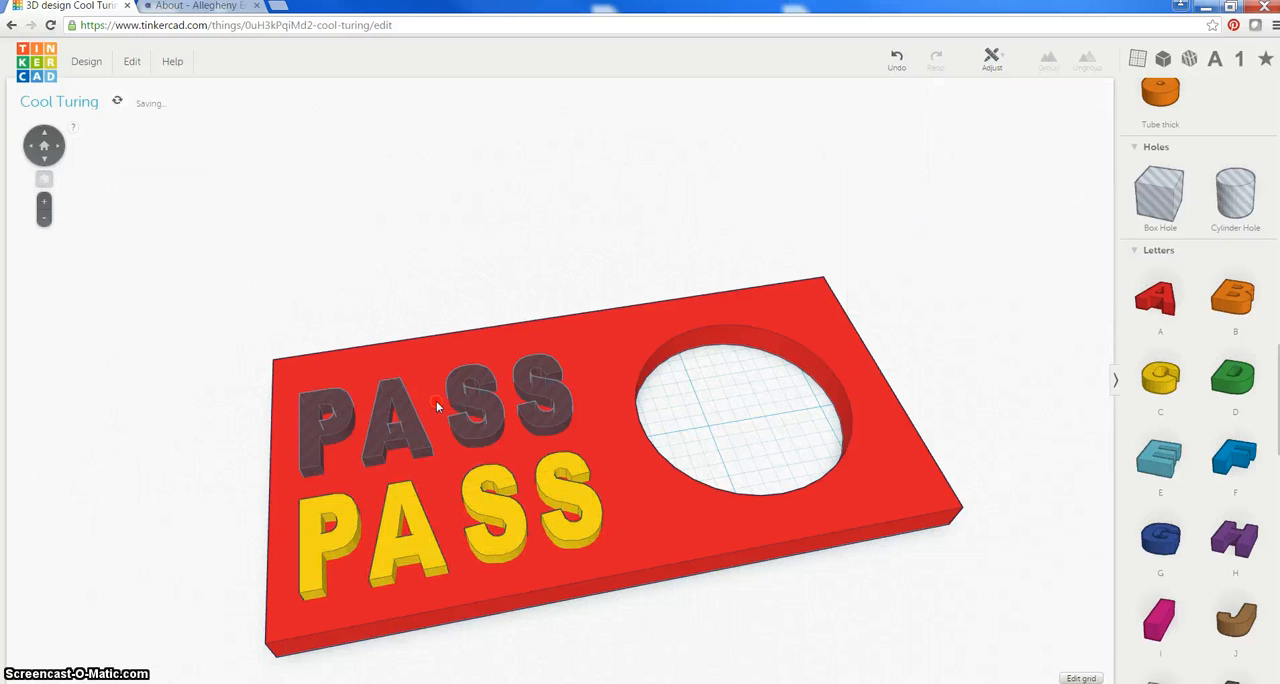
# Move the four PASS hole letters together toward the slab's long edge, away from the yellow row
pyautogui.moveTo(437, 405); pyautogui.dragTo(560, 426, button='right')
pyautogui.click(541, 427)
pyautogui.keyDown('shift'); pyautogui.click(527, 500); pyautogui.keyUp('shift')
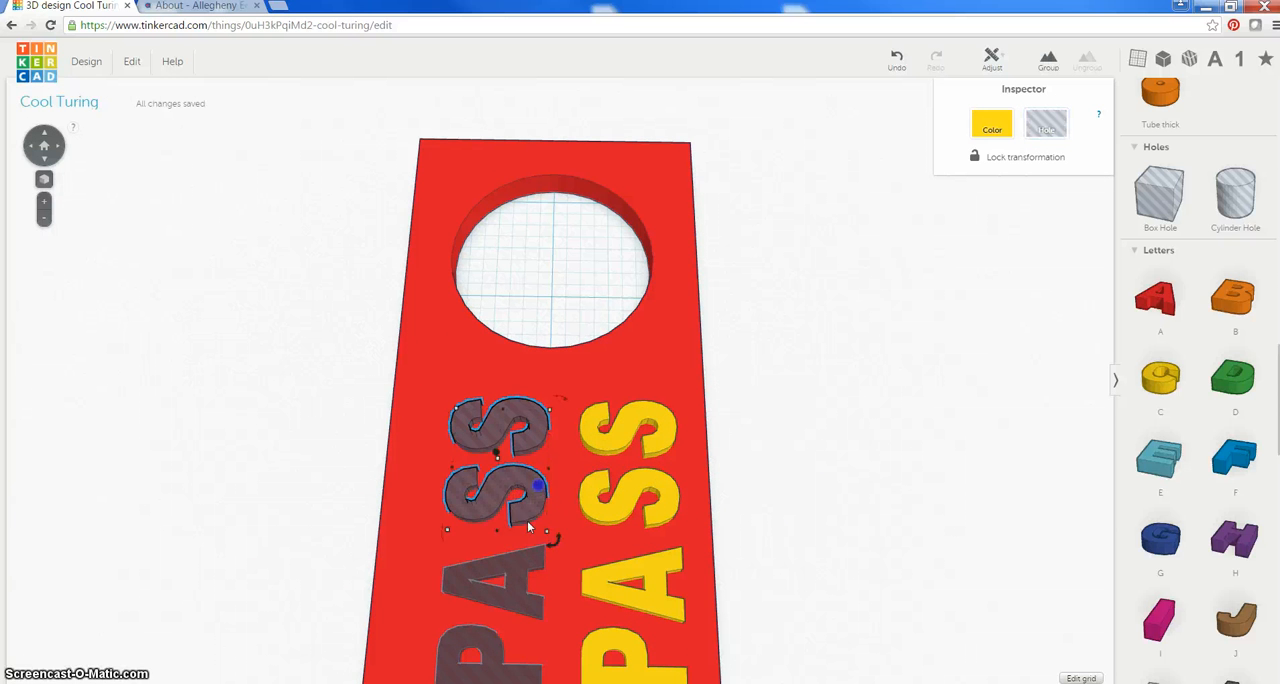
pyautogui.keyDown('shift'); pyautogui.click(517, 560); pyautogui.keyUp('shift')
pyautogui.keyDown('shift'); pyautogui.click(508, 631); pyautogui.keyUp('shift')
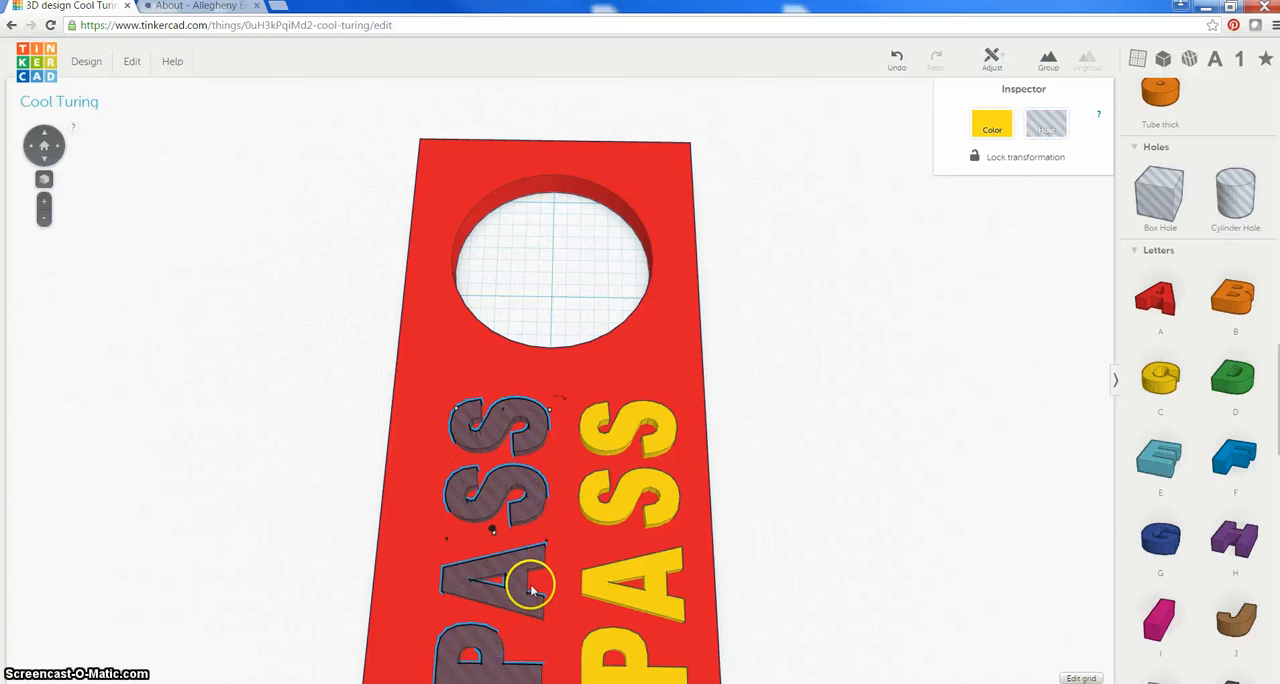
pyautogui.moveTo(520, 584); pyautogui.dragTo(508, 588)
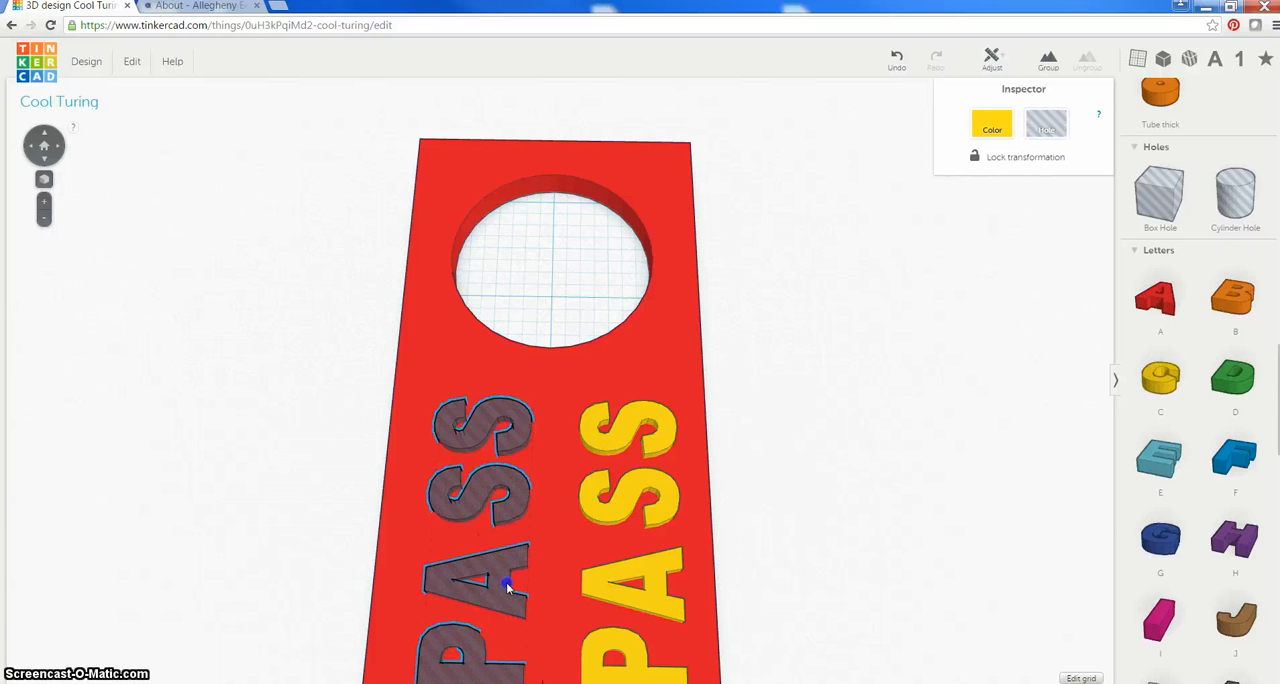
pyautogui.moveTo(499, 591); pyautogui.dragTo(492, 590)
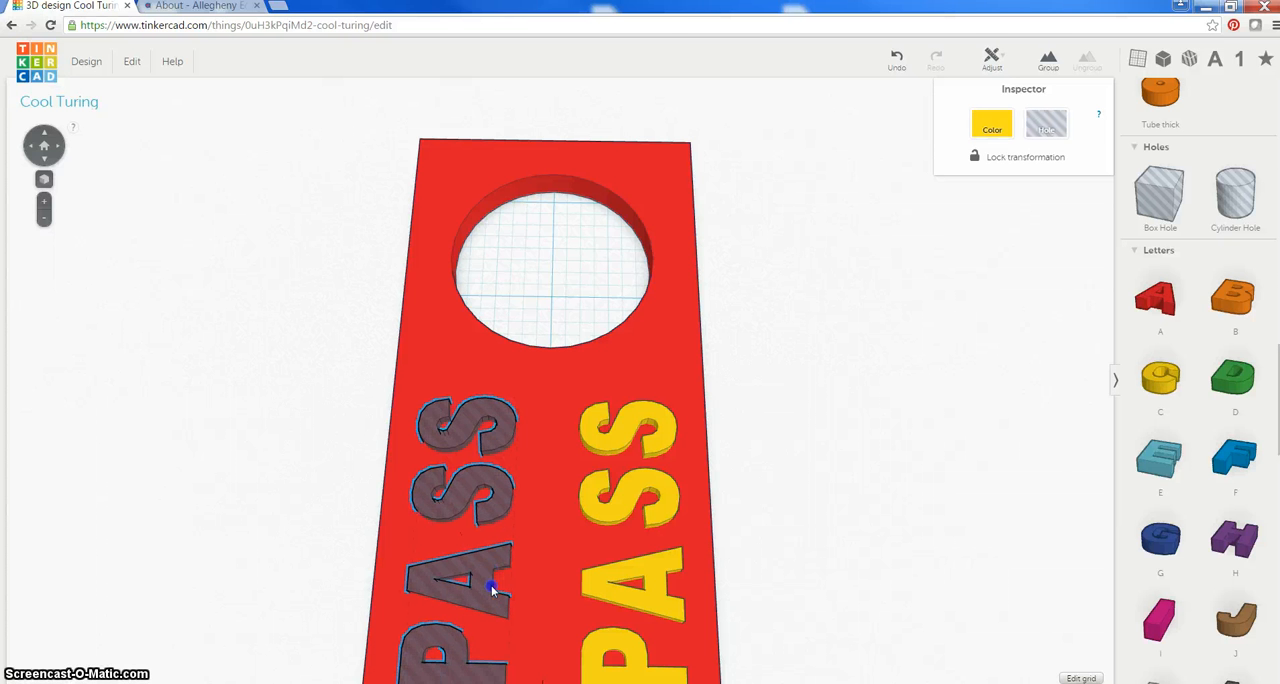
pyautogui.click(784, 522)
# Group the four PASS hole letters with the slab to cut them out, leaving the yellow letters ungrouped
pyautogui.moveTo(794, 386); pyautogui.dragTo(617, 417, button='right')
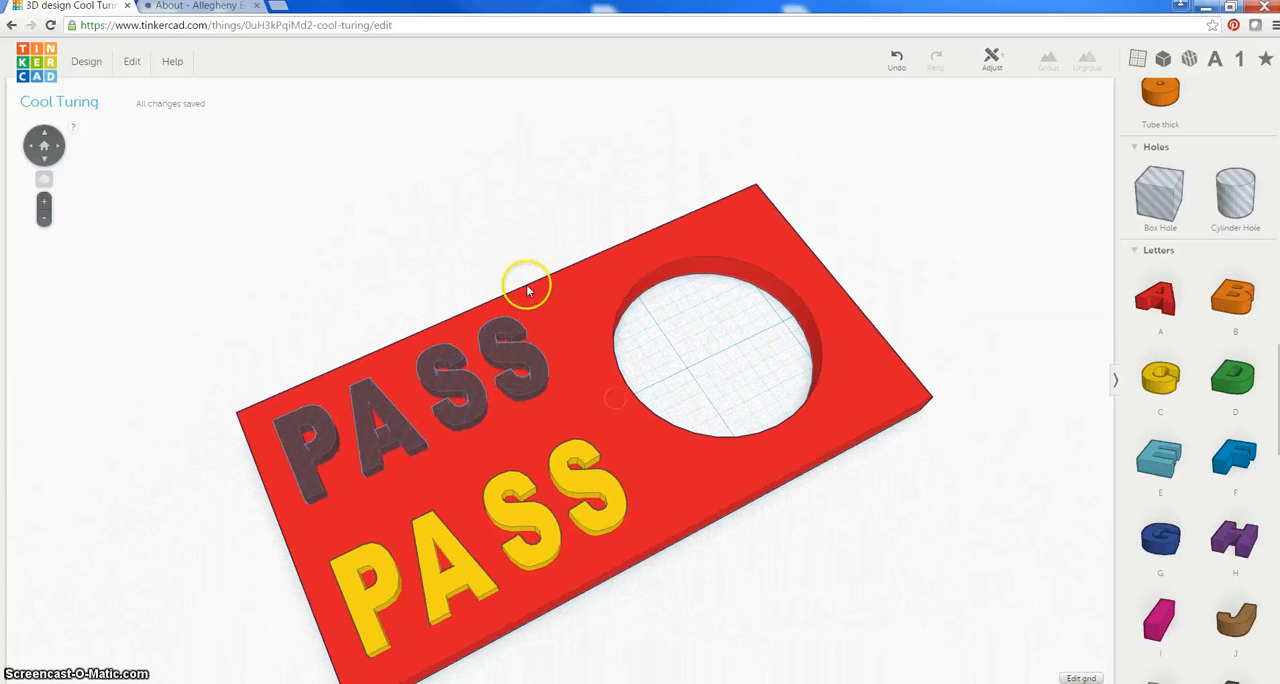
pyautogui.click(512, 354)
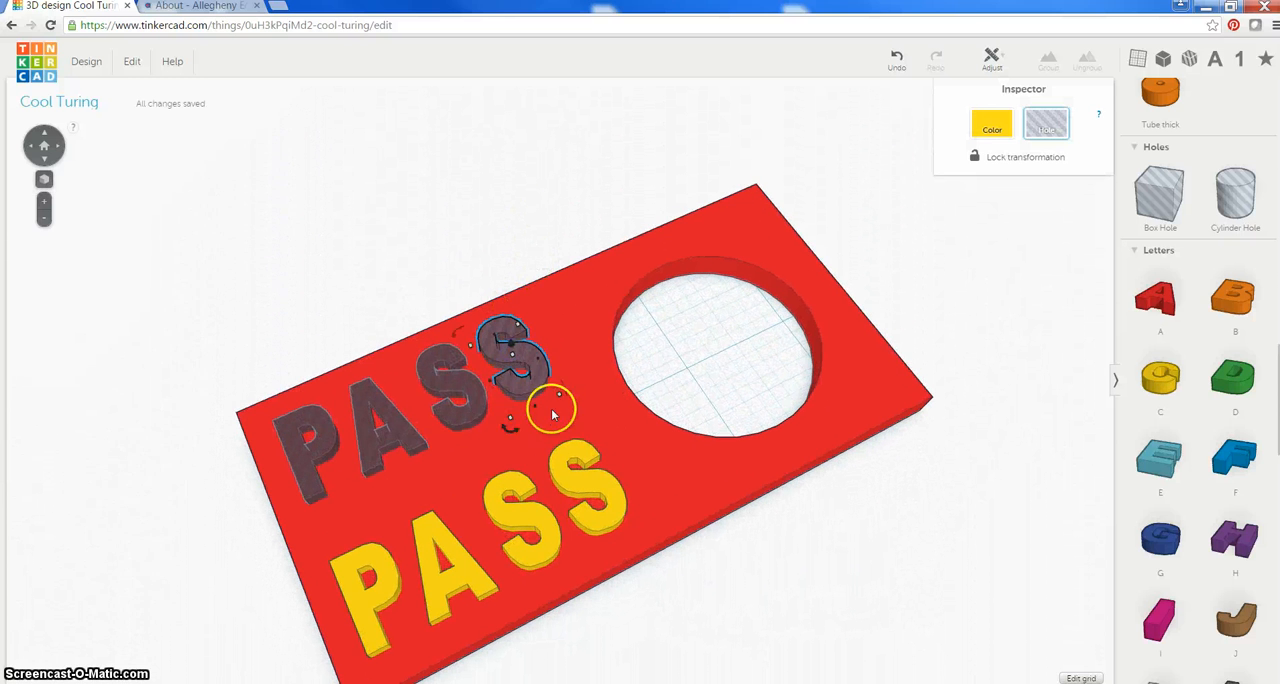
pyautogui.keyDown('shift'); pyautogui.click(463, 390); pyautogui.keyUp('shift')
pyautogui.keyDown('shift'); pyautogui.click(400, 423); pyautogui.keyUp('shift')
pyautogui.keyDown('shift'); pyautogui.click(323, 449); pyautogui.keyUp('shift')
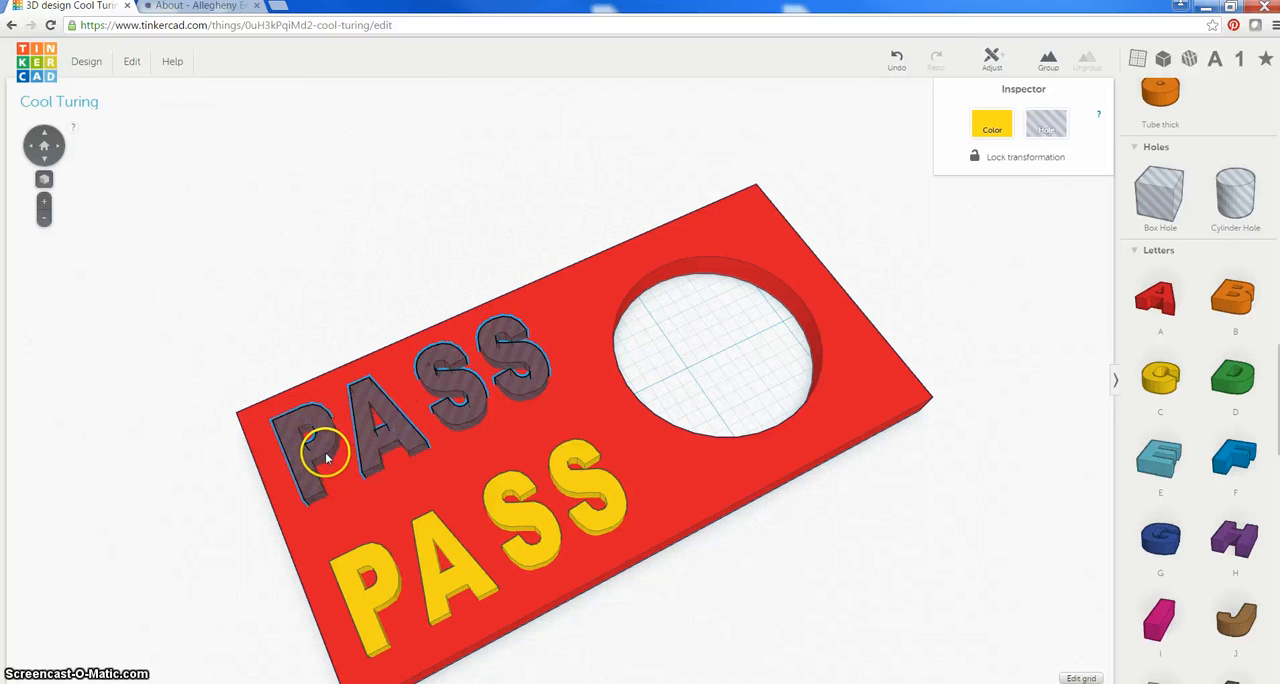
pyautogui.keyDown('shift'); pyautogui.click(576, 319); pyautogui.keyUp('shift')
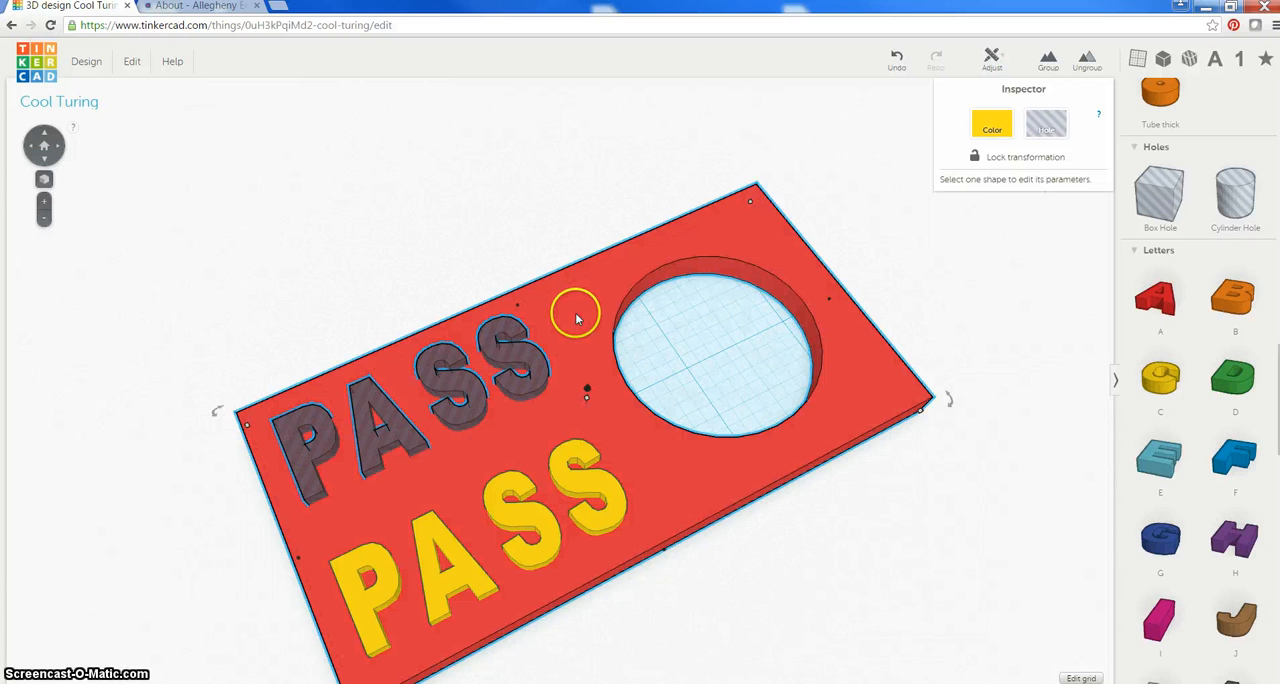
pyautogui.click(1050, 62)
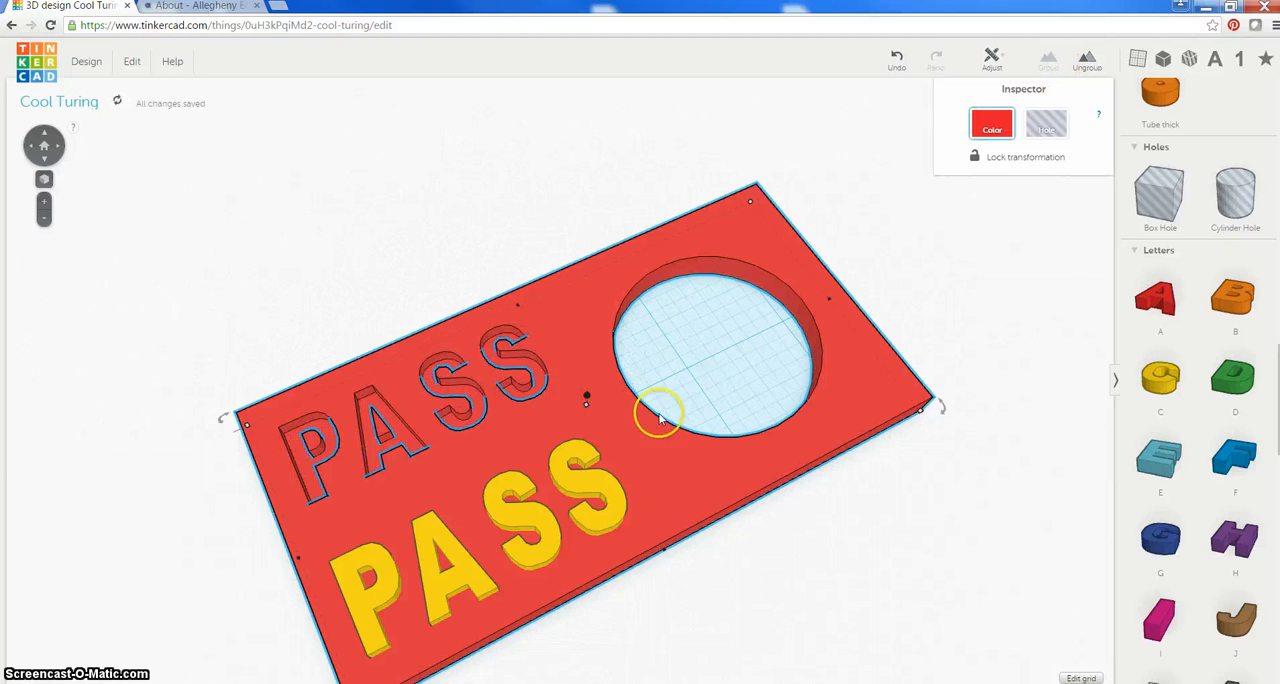
pyautogui.moveTo(660, 409); pyautogui.dragTo(777, 266, button='right')
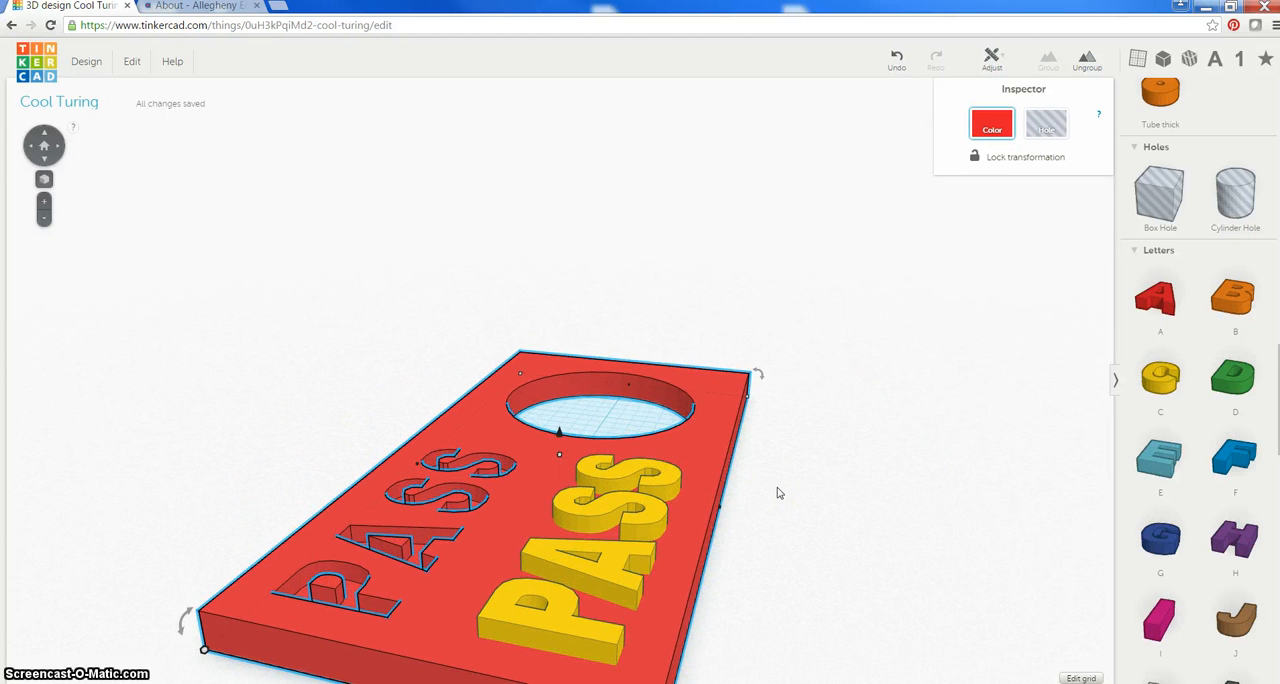
# Place a Torus inside the slab's round hole
pyautogui.moveTo(779, 492); pyautogui.dragTo(660, 515, button='right')
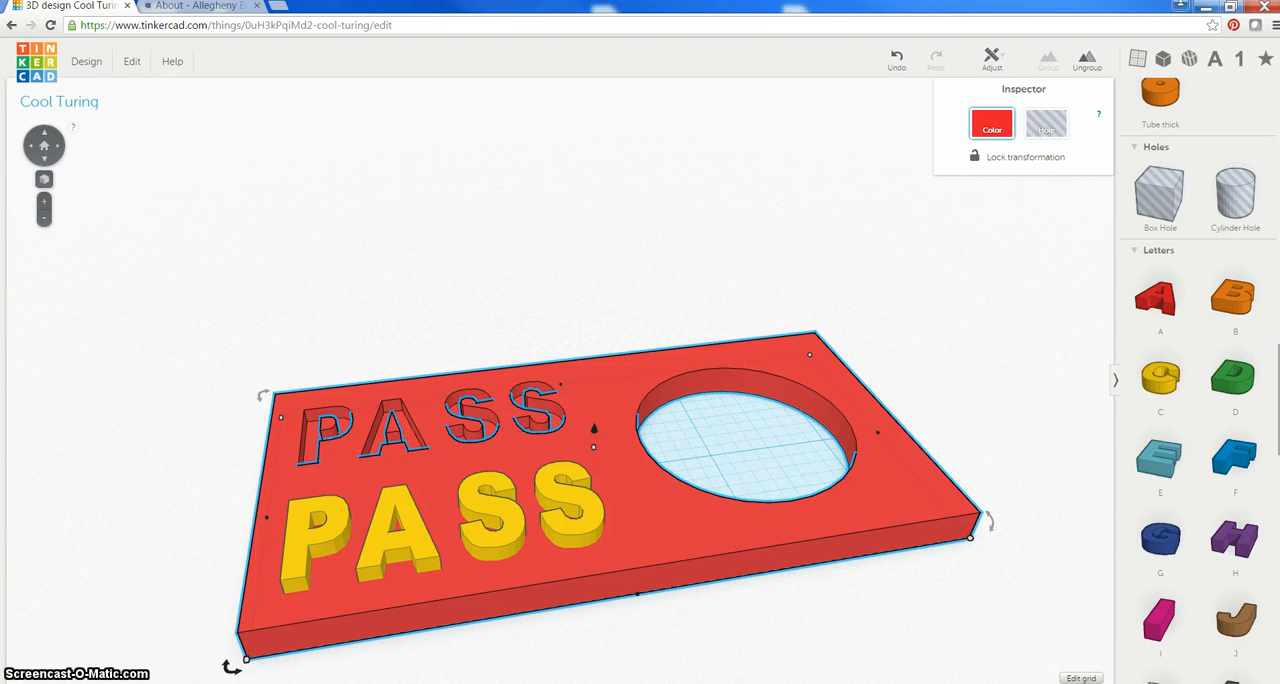
pyautogui.scroll(5, 1165, 365)
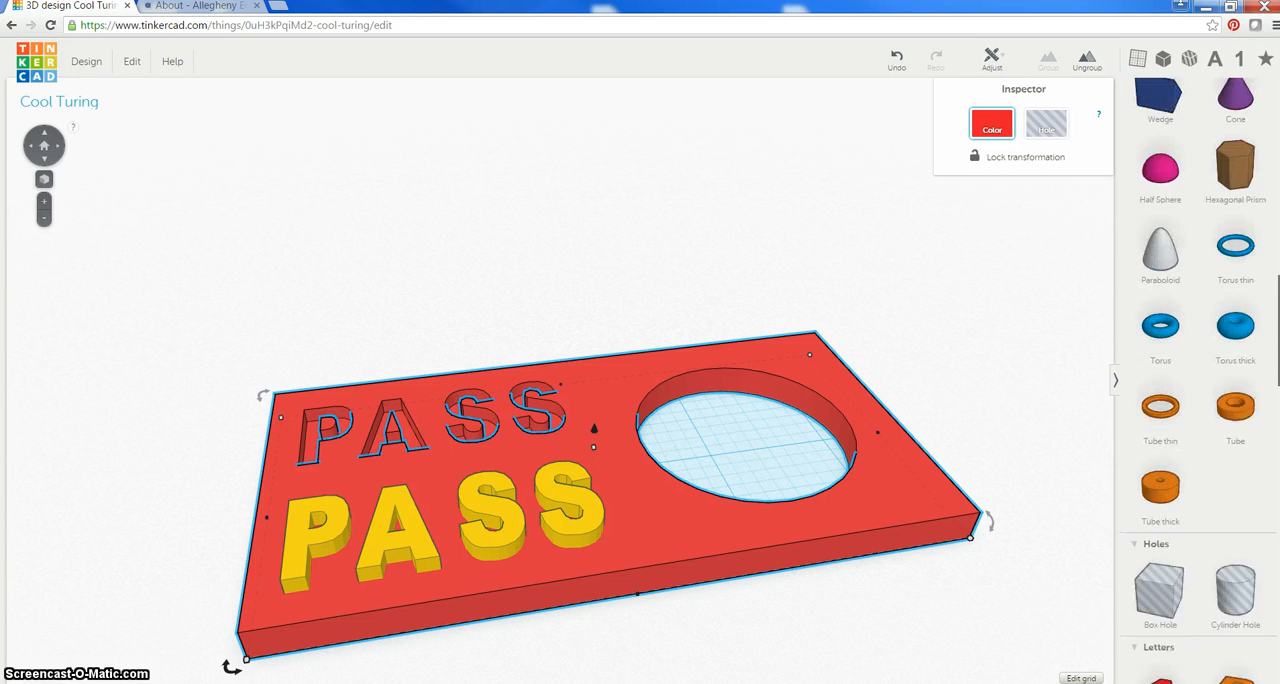
pyautogui.moveTo(1163, 365); pyautogui.dragTo(736, 455)
pyautogui.moveTo(909, 329); pyautogui.dragTo(629, 464, button='right')
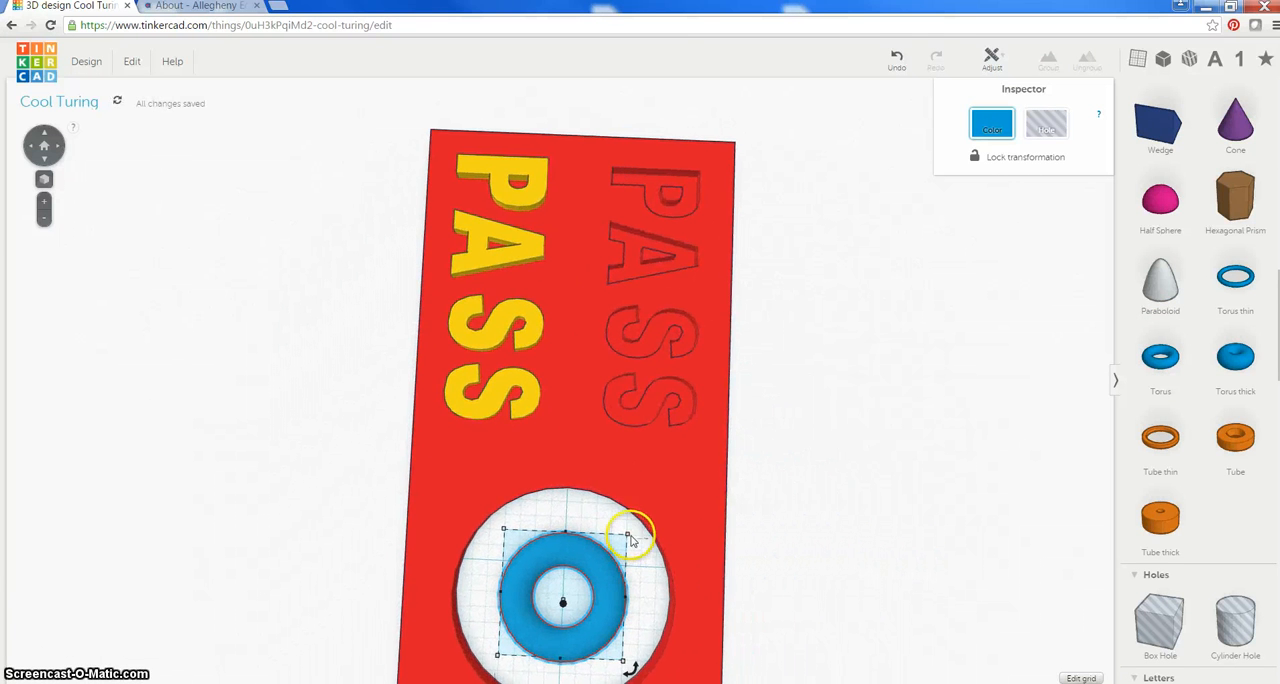
# Enlarge the torus to about 2 inches so it covers the slab's round hole
pyautogui.moveTo(645, 522); pyautogui.dragTo(692, 478)
pyautogui.click(481, 668)
pyautogui.moveTo(498, 655); pyautogui.dragTo(408, 683)
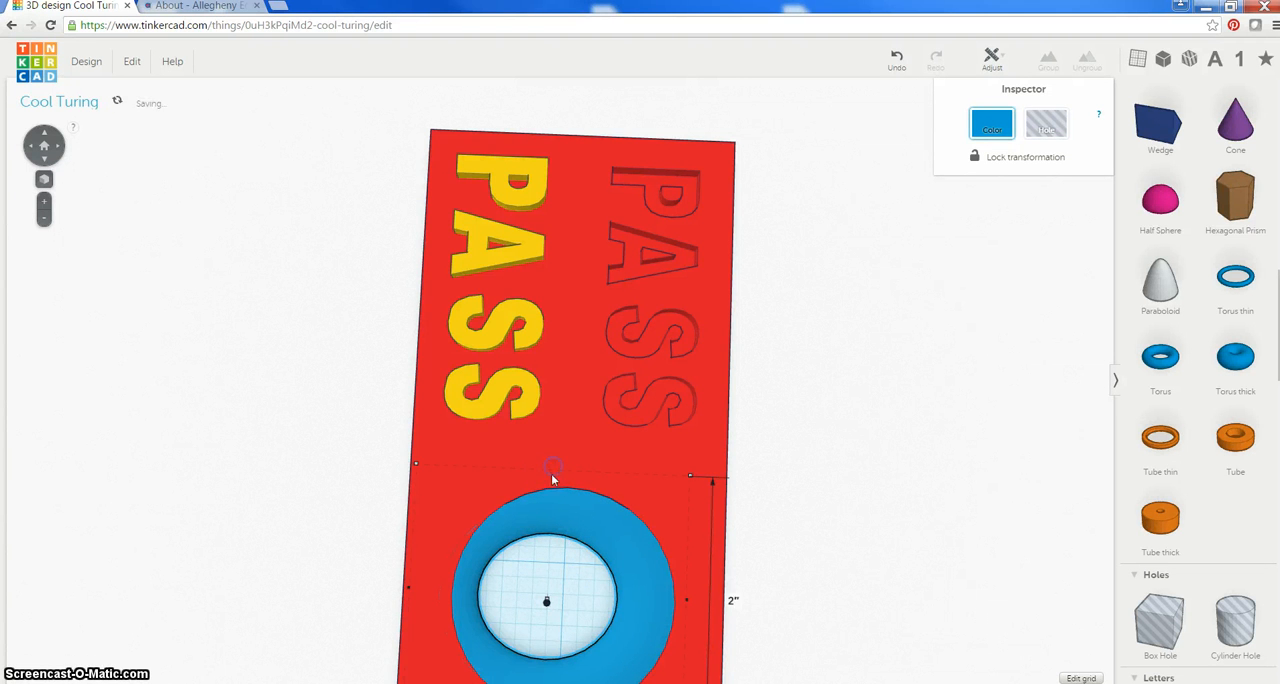
pyautogui.scroll(-5, 546, 600)
pyautogui.scroll(4, 546, 610)
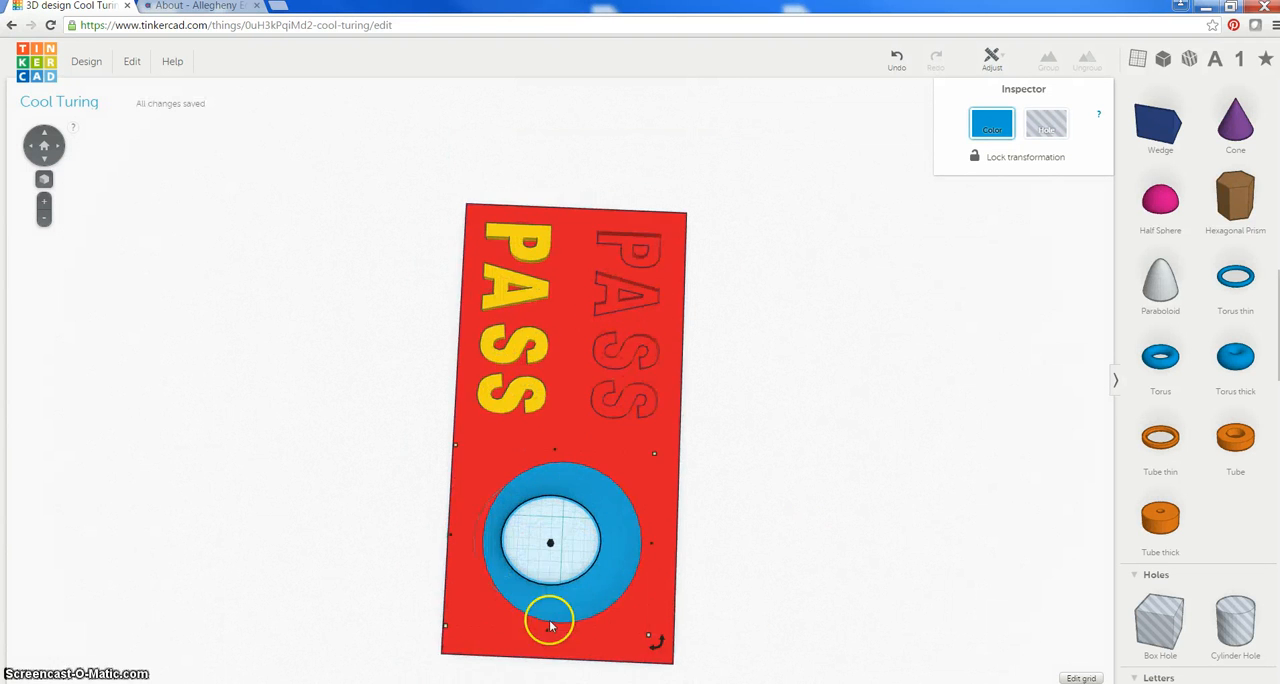
# Centre the torus over the slab's round hole and set its base about 1/8 inch above the workplane
pyautogui.moveTo(637, 466)
pyautogui.mouseDown(button='right')
pyautogui.moveTo(674, 346)
pyautogui.moveTo(751, 234)
pyautogui.moveTo(851, 306)
pyautogui.moveTo(851, 433)
pyautogui.moveTo(837, 451)
pyautogui.moveTo(851, 451)
pyautogui.moveTo(634, 449)
pyautogui.moveTo(718, 436)
pyautogui.mouseUp(button='right')
pyautogui.click(641, 416)
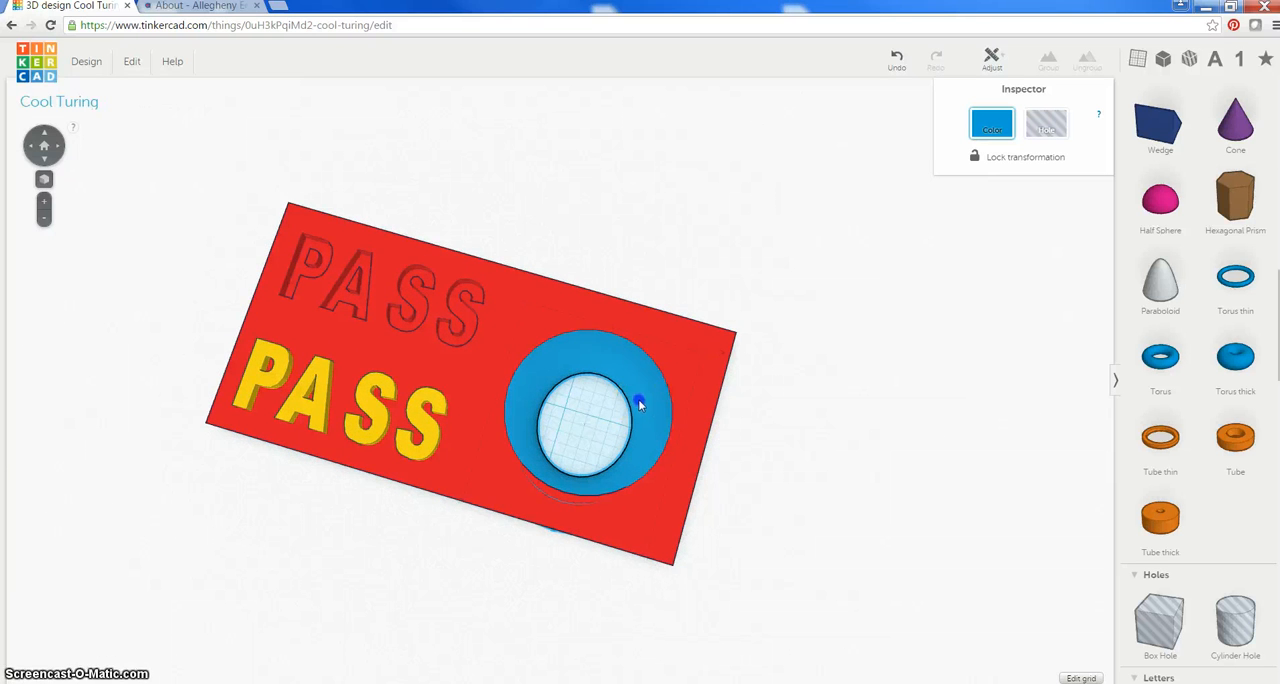
pyautogui.moveTo(640, 404); pyautogui.dragTo(643, 393)
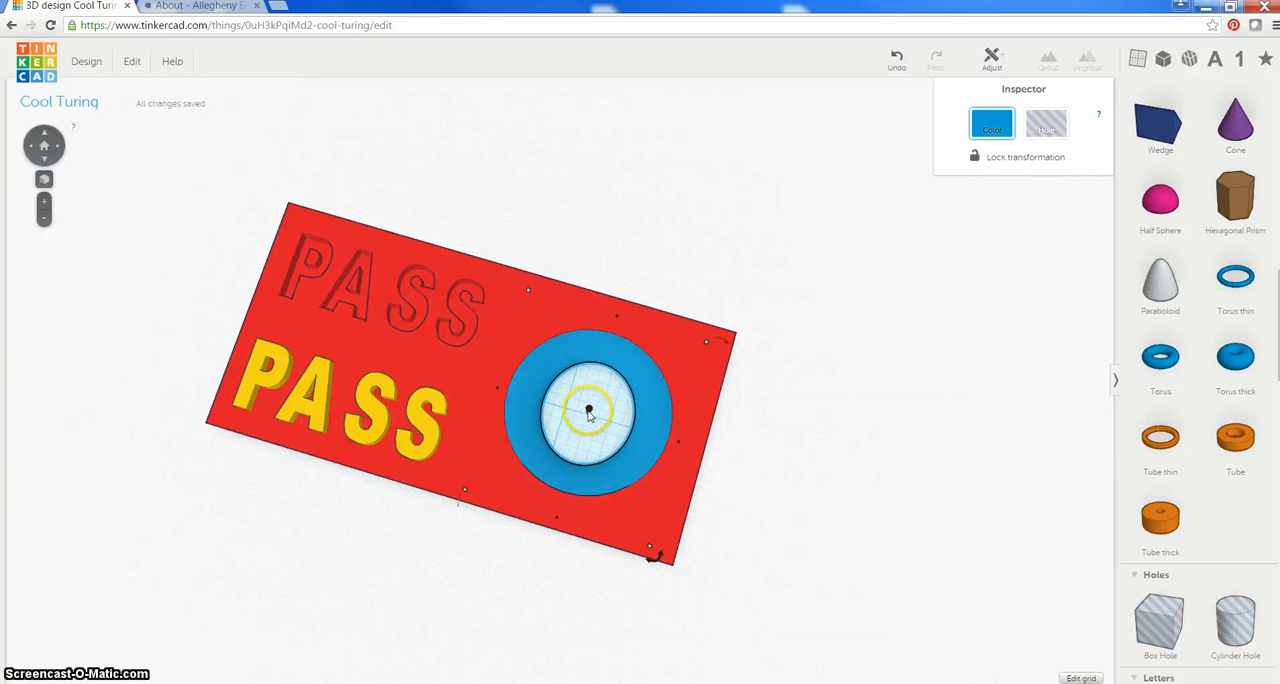
pyautogui.moveTo(588, 404); pyautogui.dragTo(588, 406)
pyautogui.moveTo(613, 425); pyautogui.dragTo(686, 251, button='right')
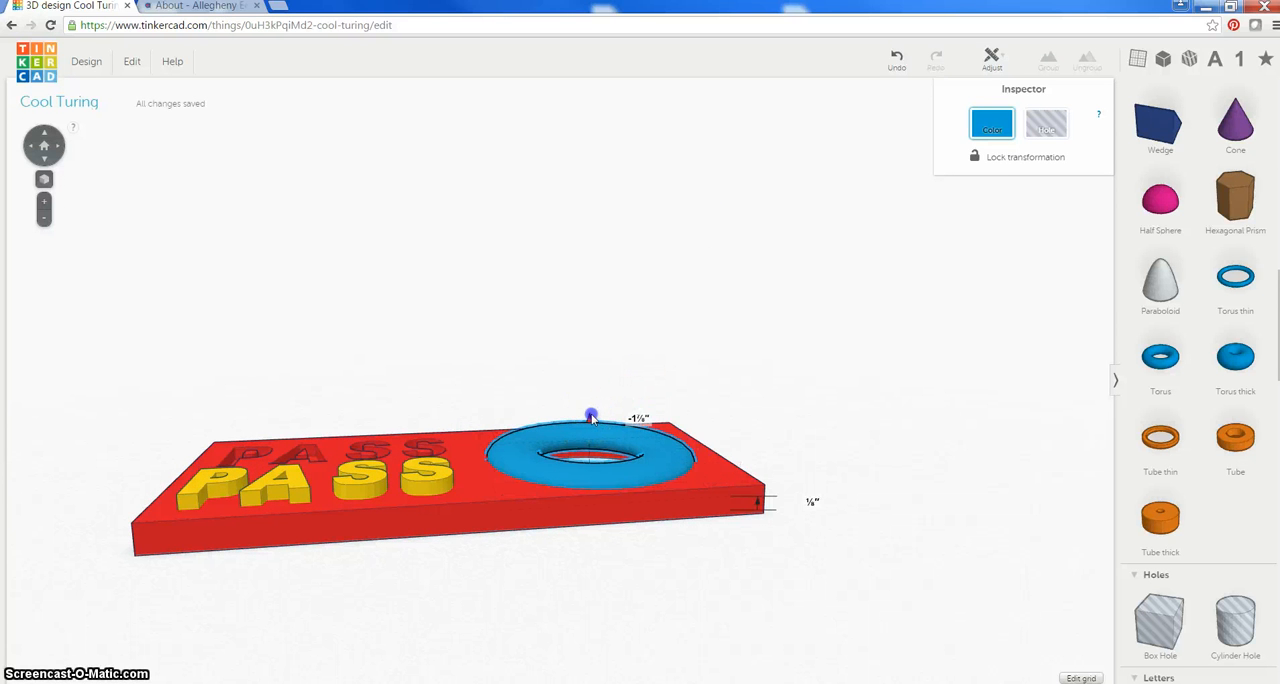
pyautogui.click(758, 405)
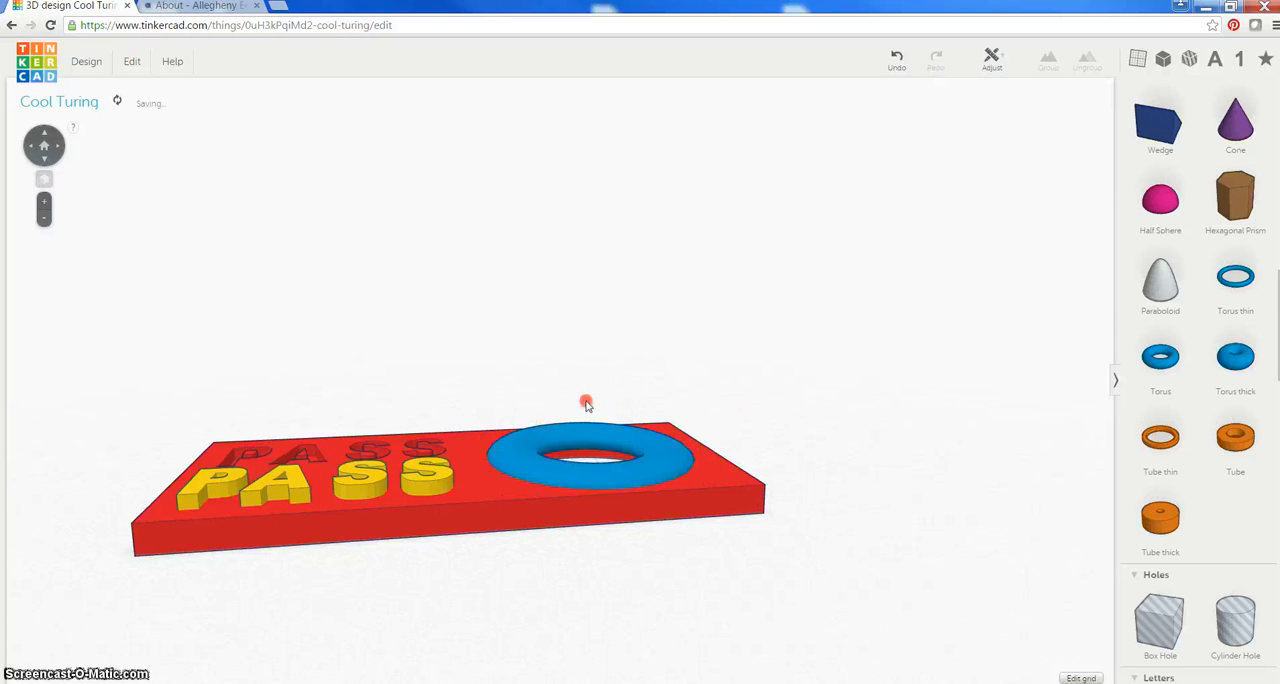
# Stretch the torus downward so it extends through the hole past the slab's underside
pyautogui.moveTo(586, 403); pyautogui.dragTo(750, 561, button='right')
pyautogui.click(595, 427)
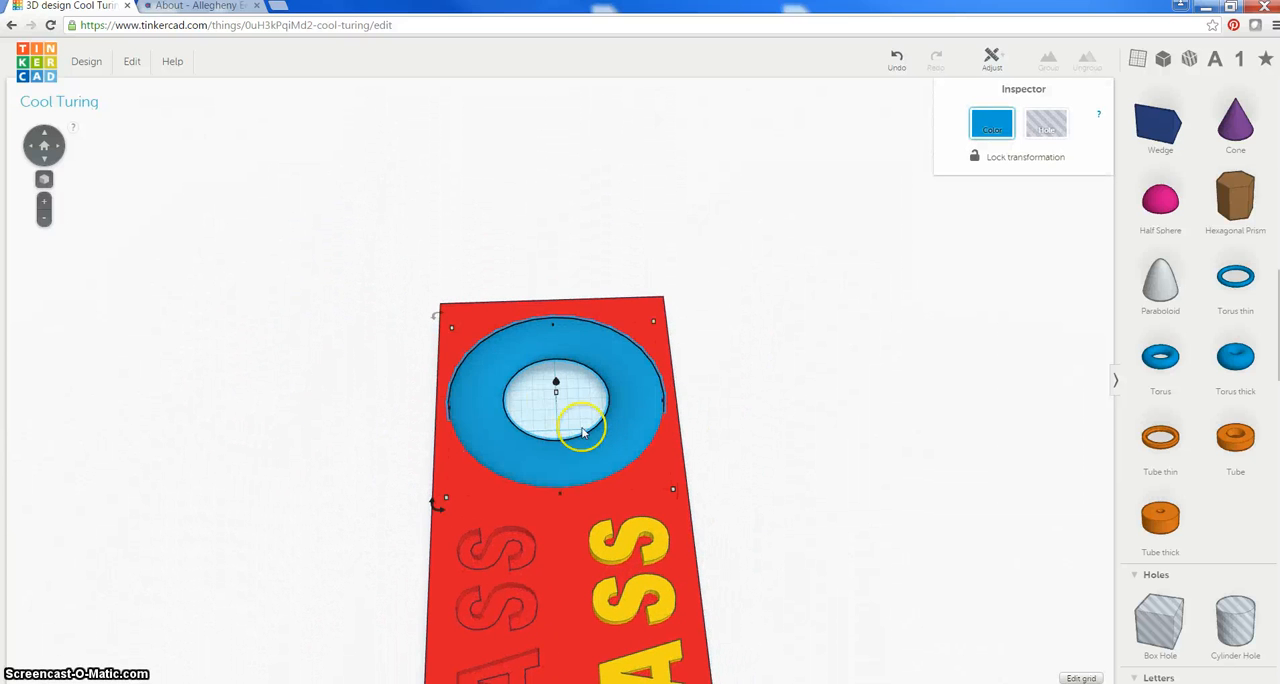
pyautogui.moveTo(743, 462)
pyautogui.mouseDown(button='right')
pyautogui.moveTo(751, 295)
pyautogui.moveTo(677, 235)
pyautogui.moveTo(606, 275)
pyautogui.moveTo(572, 319)
pyautogui.mouseUp(button='right')
pyautogui.click(609, 450)
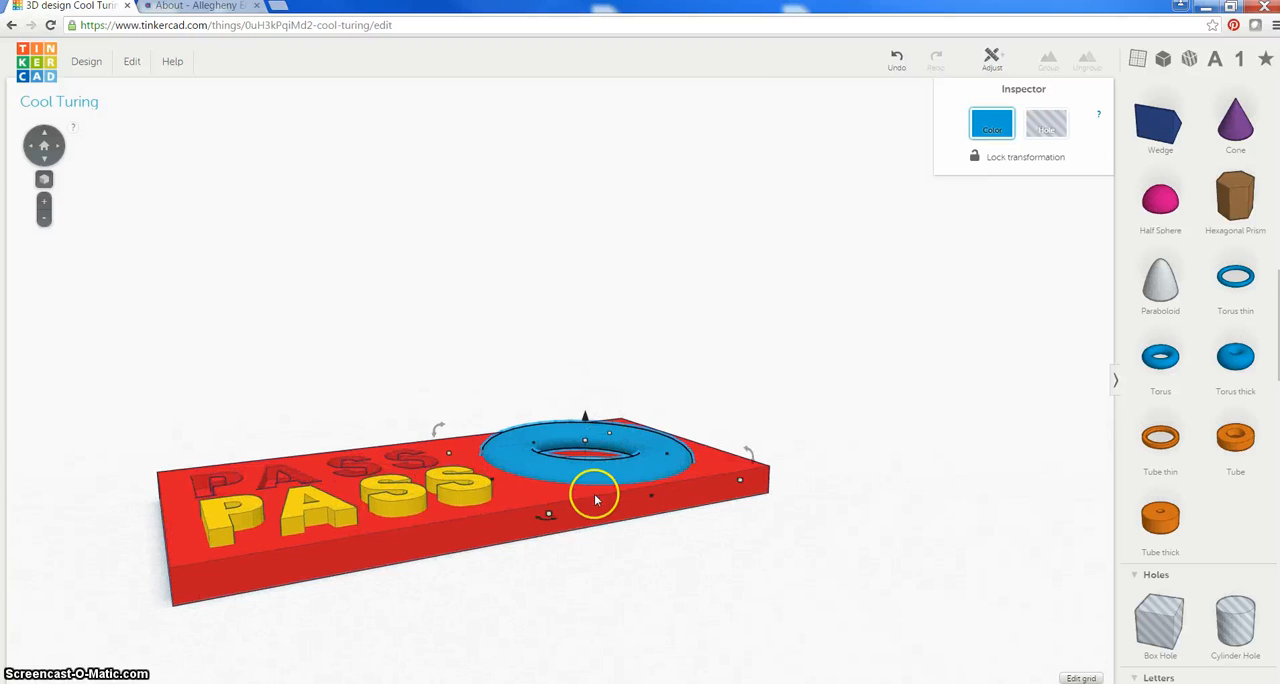
pyautogui.moveTo(595, 500)
pyautogui.mouseDown(button='right')
pyautogui.moveTo(646, 343)
pyautogui.moveTo(634, 423)
pyautogui.moveTo(587, 485)
pyautogui.mouseUp(button='right')
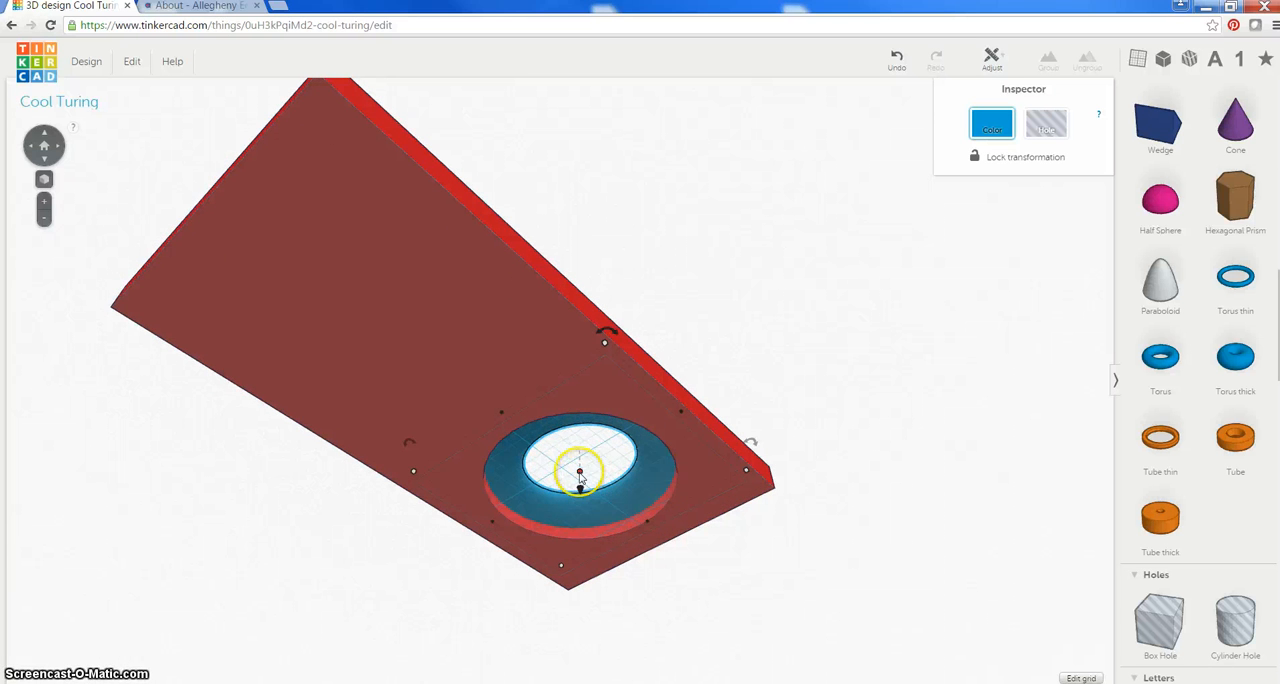
pyautogui.moveTo(578, 481); pyautogui.dragTo(577, 497)
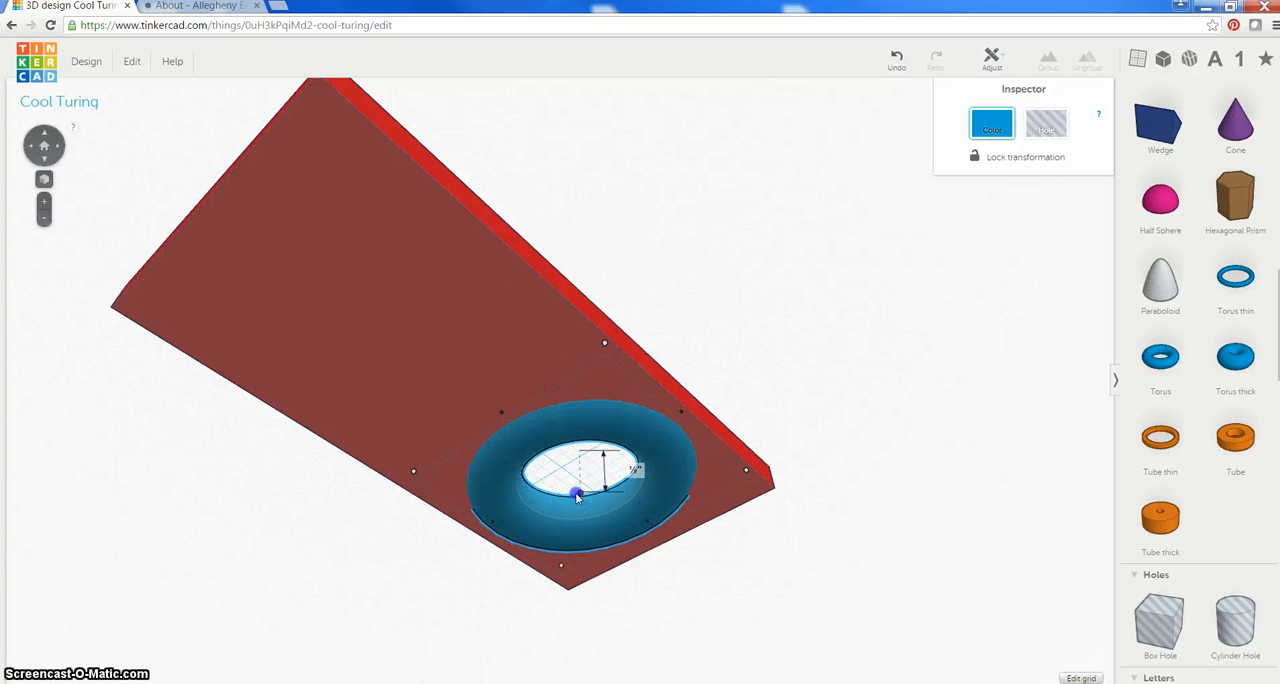
pyautogui.click(791, 343)
pyautogui.moveTo(791, 343)
pyautogui.mouseDown(button='right')
pyautogui.moveTo(746, 314)
pyautogui.moveTo(651, 563)
pyautogui.moveTo(578, 357)
pyautogui.moveTo(749, 349)
pyautogui.moveTo(809, 466)
pyautogui.moveTo(757, 574)
pyautogui.moveTo(666, 571)
pyautogui.moveTo(651, 446)
pyautogui.moveTo(700, 514)
pyautogui.moveTo(880, 469)
pyautogui.moveTo(814, 318)
pyautogui.moveTo(775, 433)
pyautogui.moveTo(786, 491)
pyautogui.moveTo(647, 536)
pyautogui.moveTo(639, 510)
pyautogui.moveTo(651, 500)
pyautogui.moveTo(608, 545)
pyautogui.mouseUp(button='right')
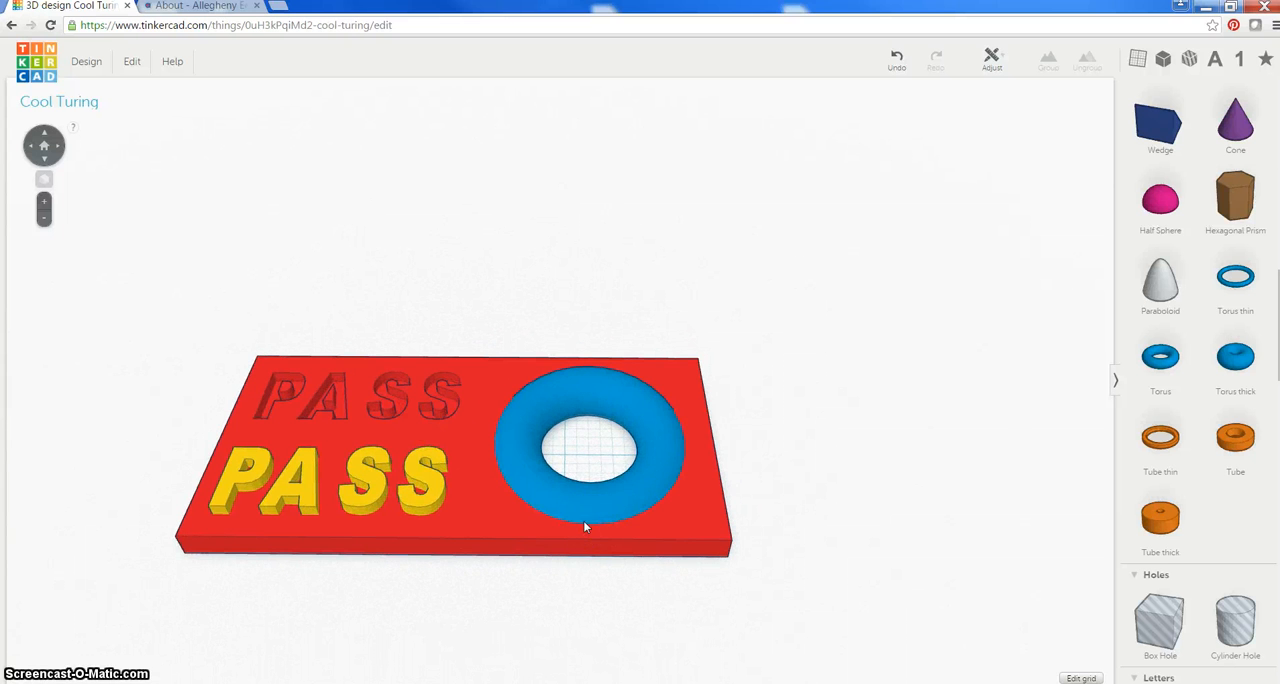